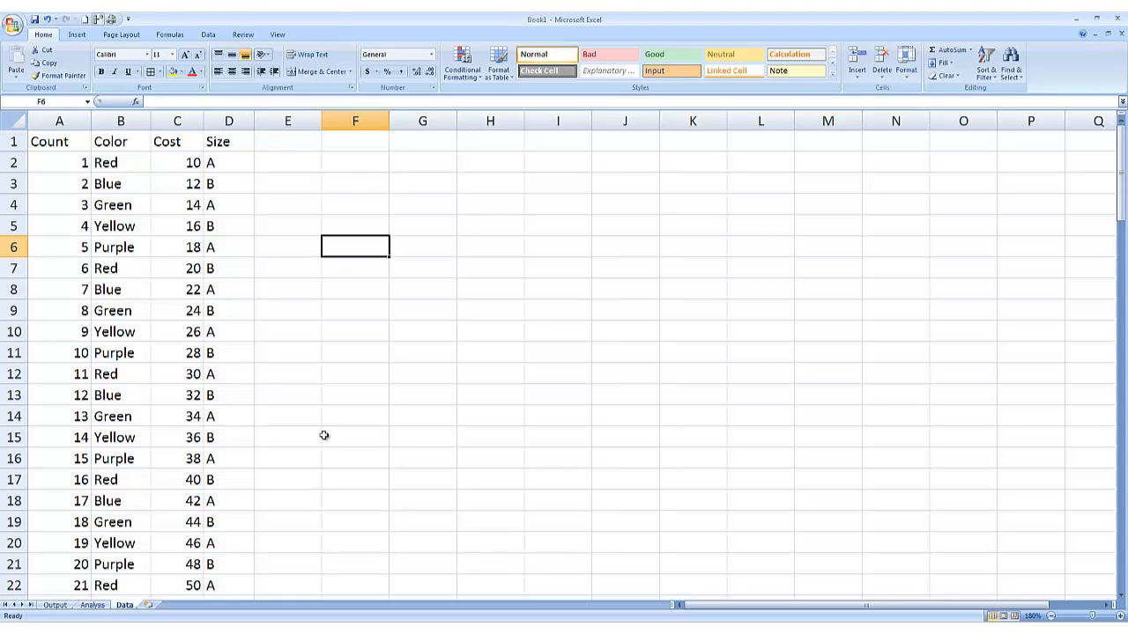
Enter the row labels Row1, Row2 and Row3 down cells G6 to G8.
click(415, 257)
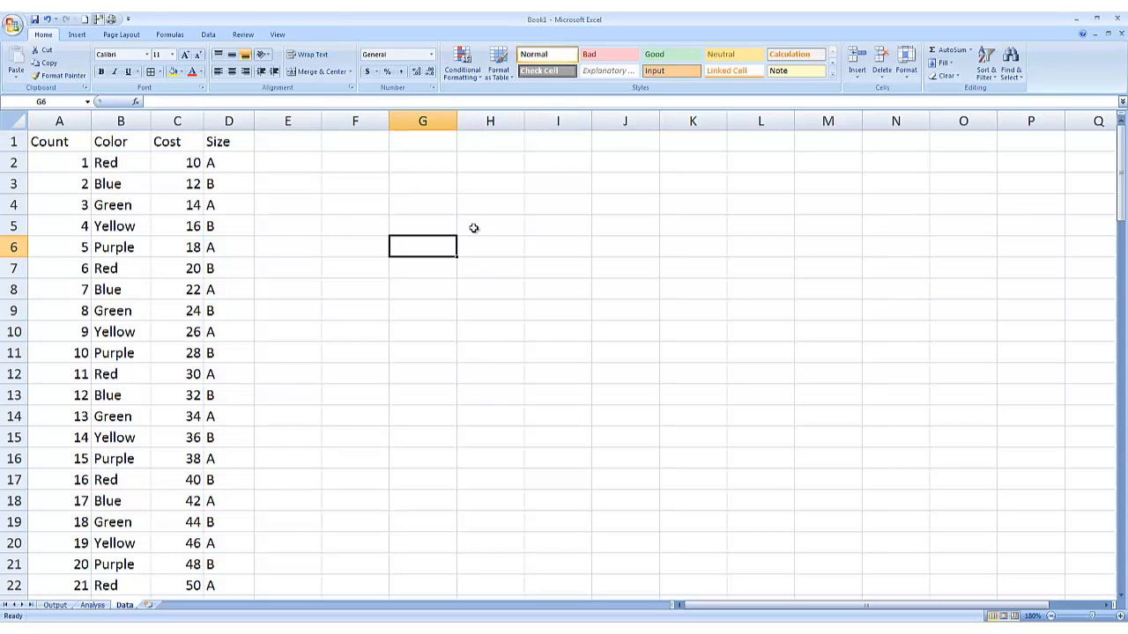
text(Row1)
key(Return)
text(Row)
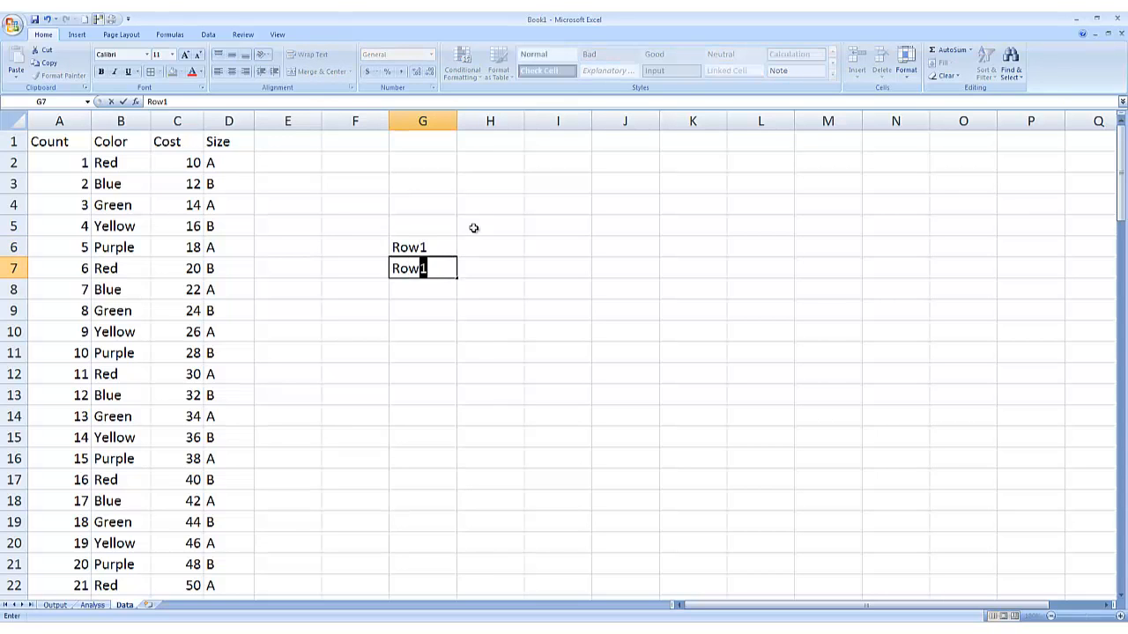
text(2)
key(Return)
text(Ro)
key(Escape)
text(Ro)
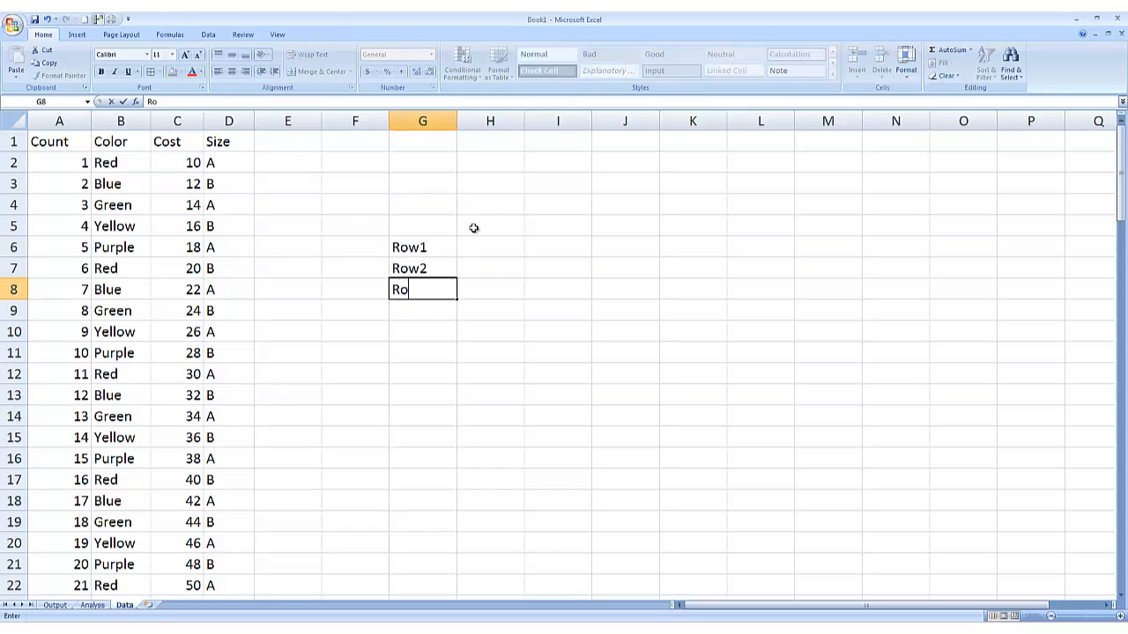
text(w3)
key(Return)
Enter the column headings Column1, Column2 and Column3 across cells H5 to J5.
click(473, 227)
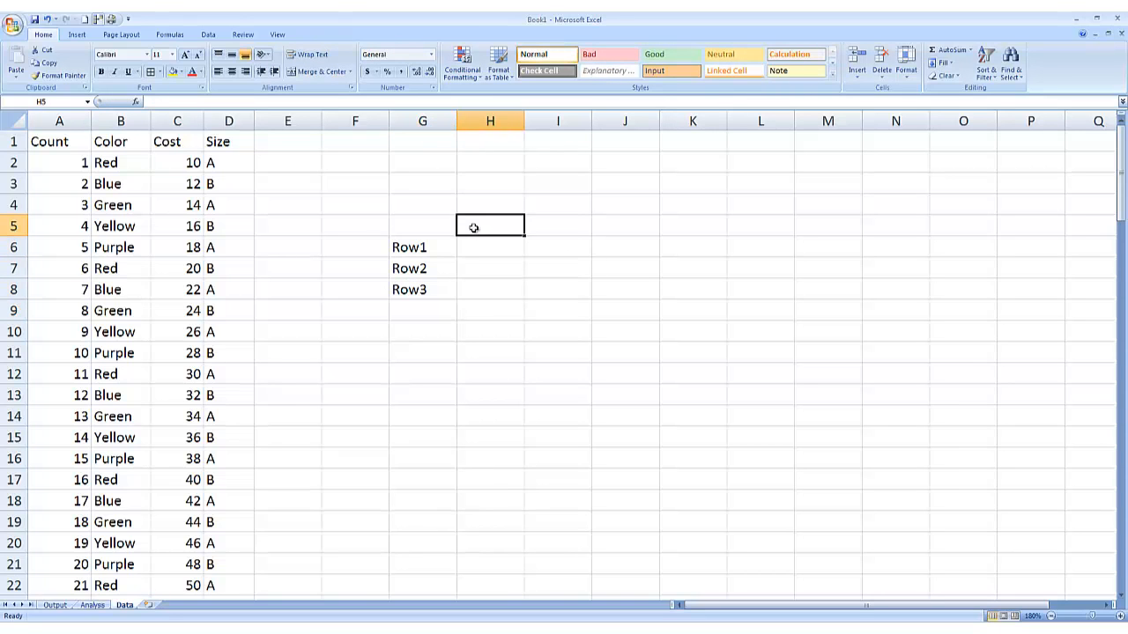
text(Column1)
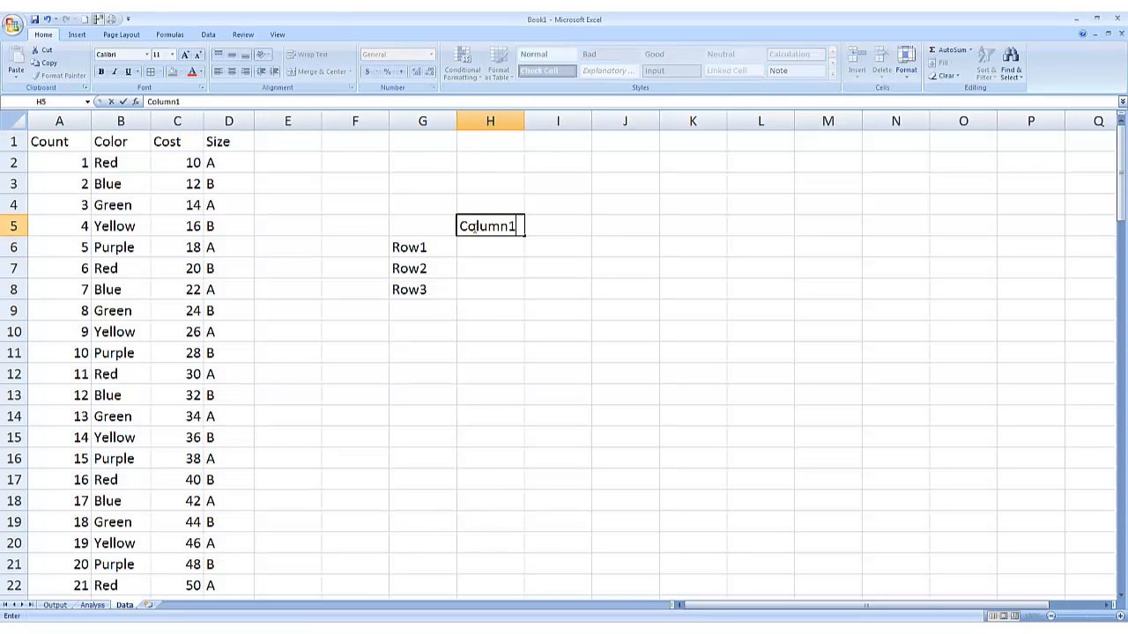
key(Tab)
text(Colun2)
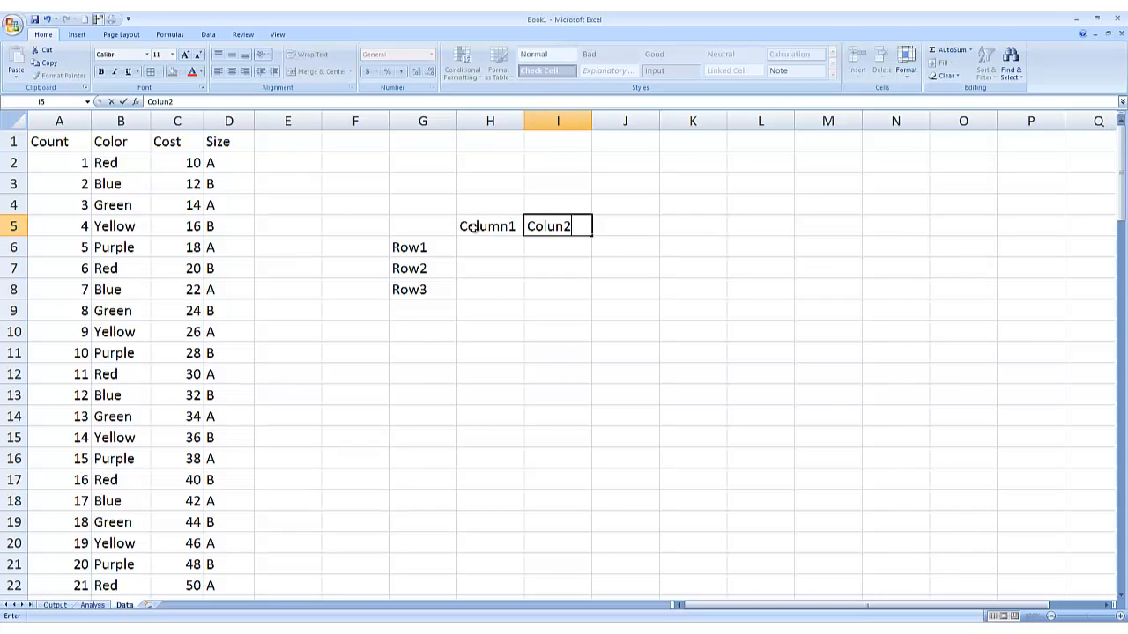
key(BackSpace)
key(BackSpace)
text(mn2)
key(Tab)
text(Colu)
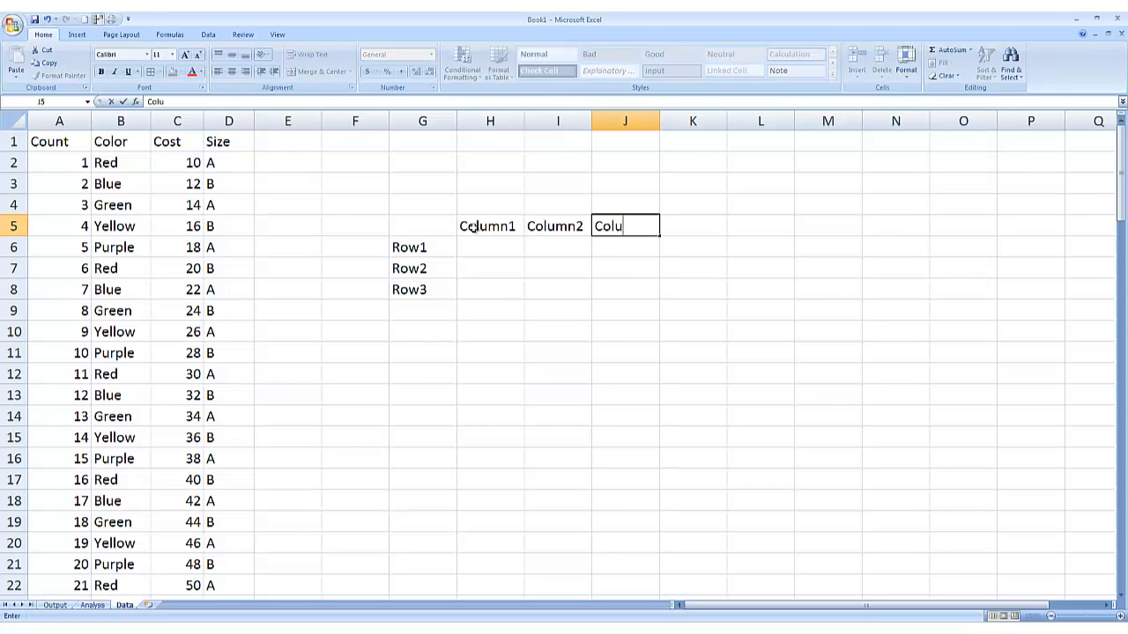
text(mn3)
key(Return)
Apply all borders to the 3 by 3 block H6:J8 under the column headings.
key(ctrl+shift+Down)
key(shift+Right)
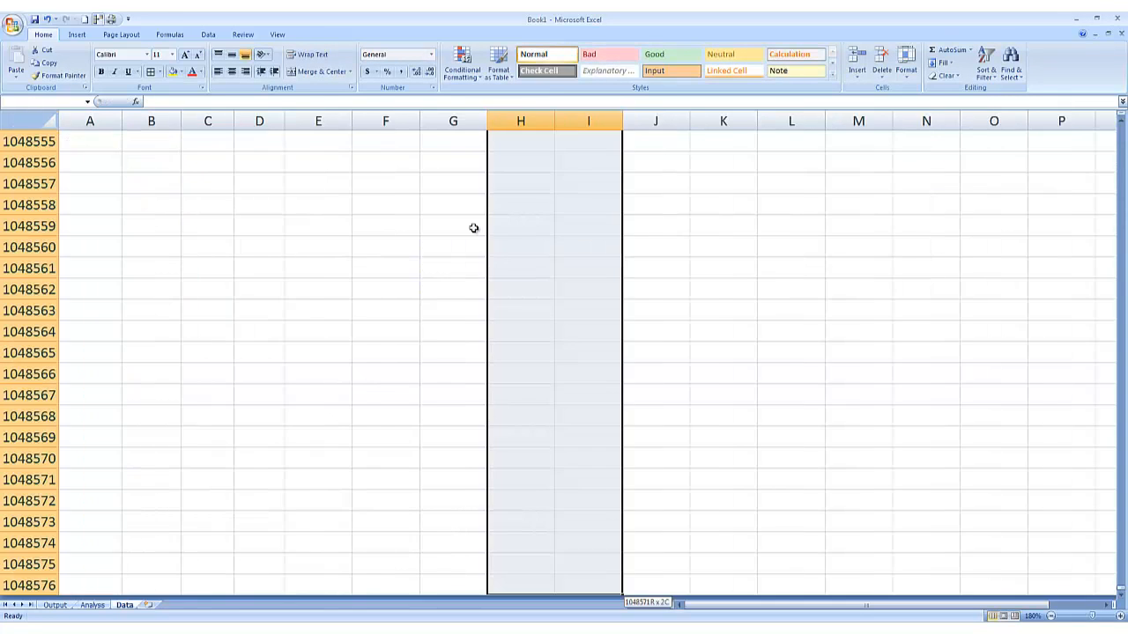
key(ctrl+shift+Up)
key(shift+Down)
key(shift+Down)
key(shift+Down)
key(shift+Right)
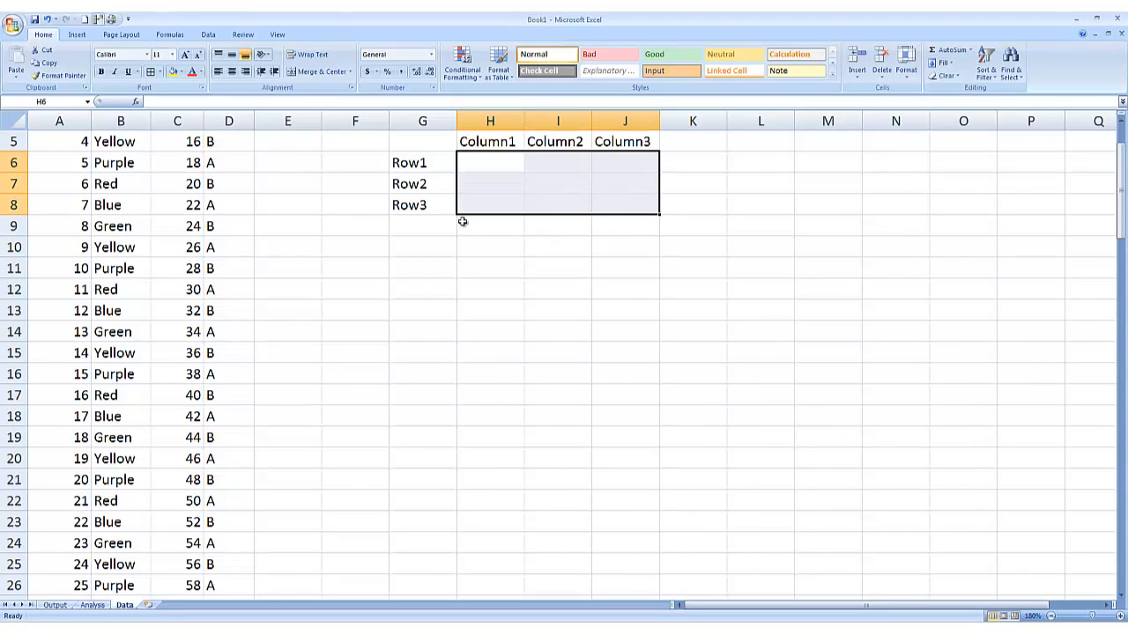
click(150, 71)
Fill the Column1 cells H6 to H8 with the values 1, 2 and 3.
click(510, 170)
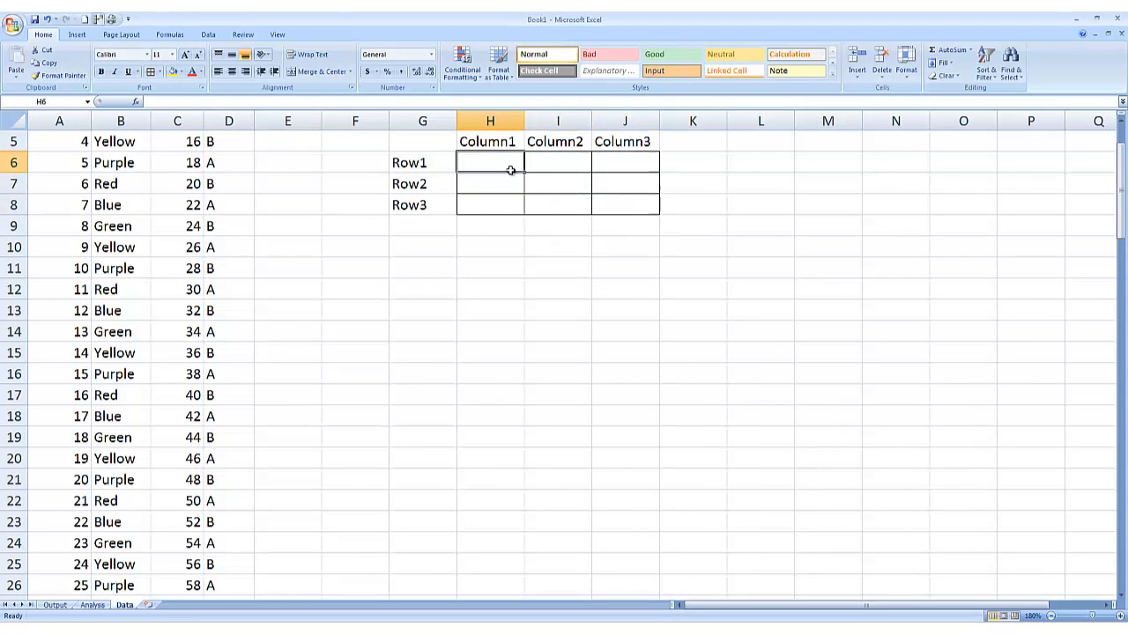
text(1)
key(Return)
text(2)
key(Return)
text(3)
key(Tab)
Fill the Column2 cells I6 to I8 with the values 4, 5 and 6.
key(Up)
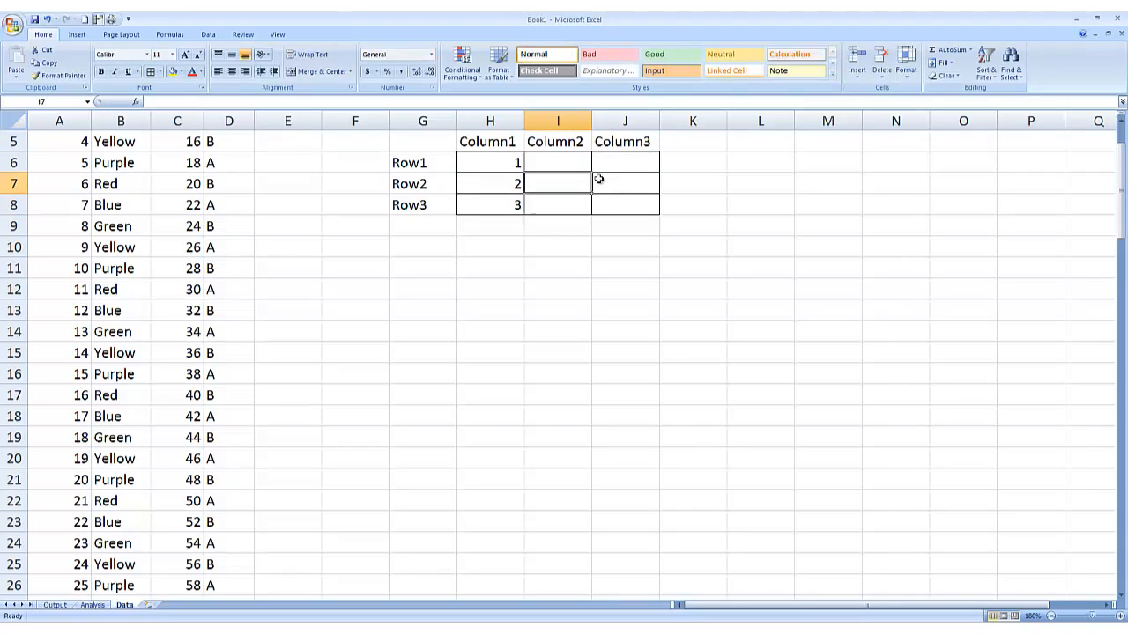
key(Up)
text(4)
key(Return)
text(5)
key(Return)
text(6)
key(Tab)
Fill the Column3 cells J6 to J8 with the values 7, 8 and 9.
key(Up)
key(Up)
text(7)
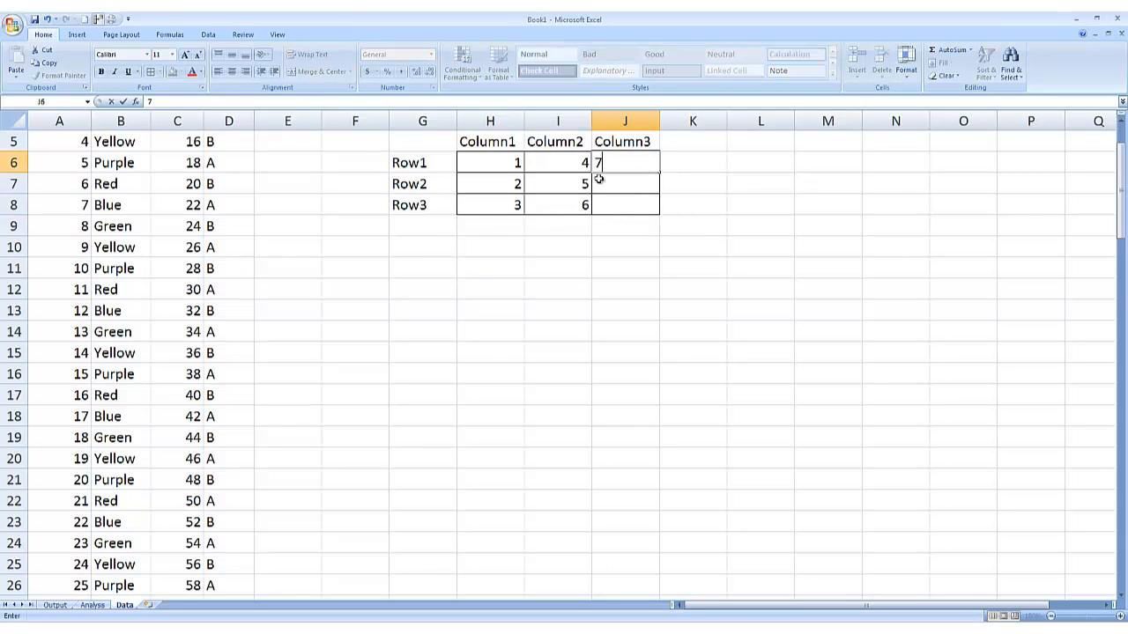
key(Return)
text(8)
key(Return)
text(9)
key(Up)
key(Up)
key(Up)
key(Up)
key(Up)
key(Left)
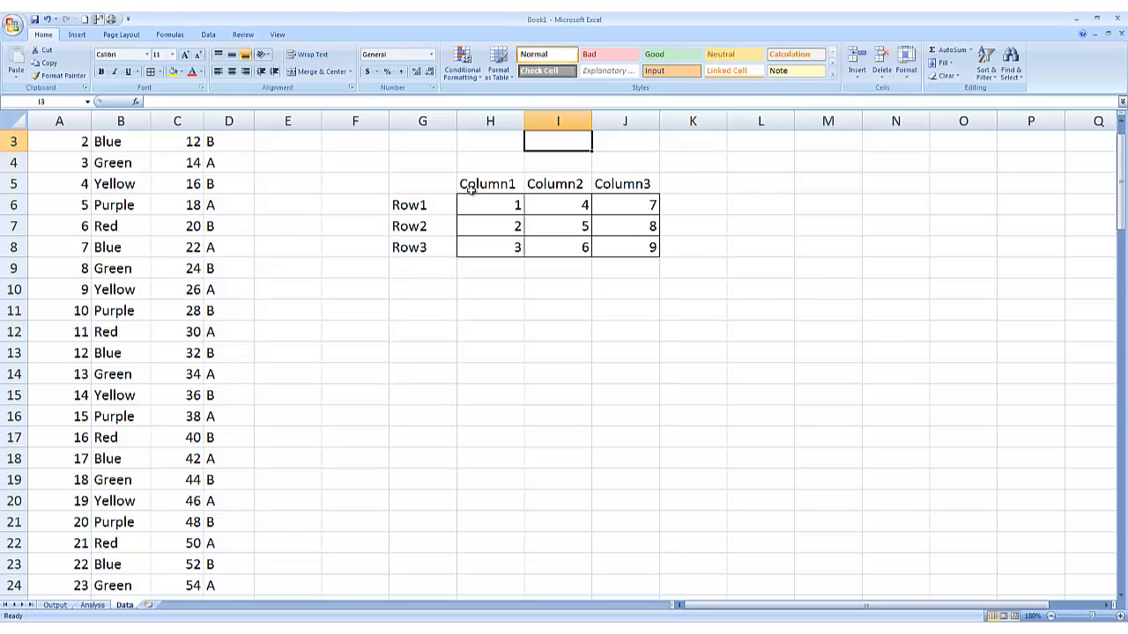
Examine how the row labels and column headings of the small table identify individual cells in the data block H6:J8.
drag(470, 189, 616, 184)
drag(399, 203, 394, 232)
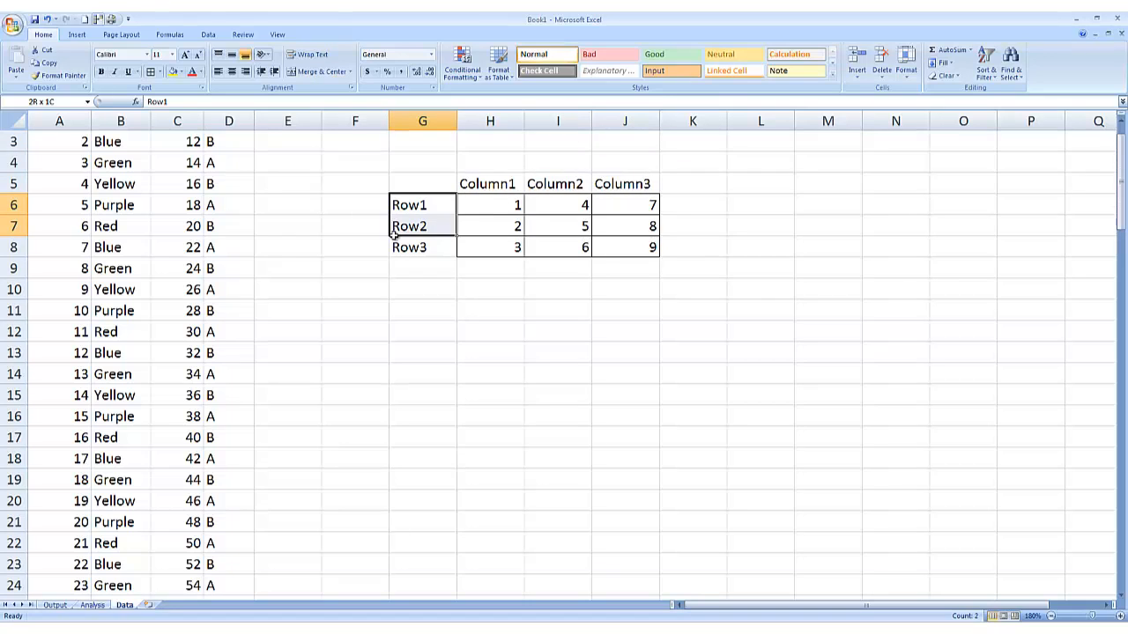
drag(496, 209, 628, 254)
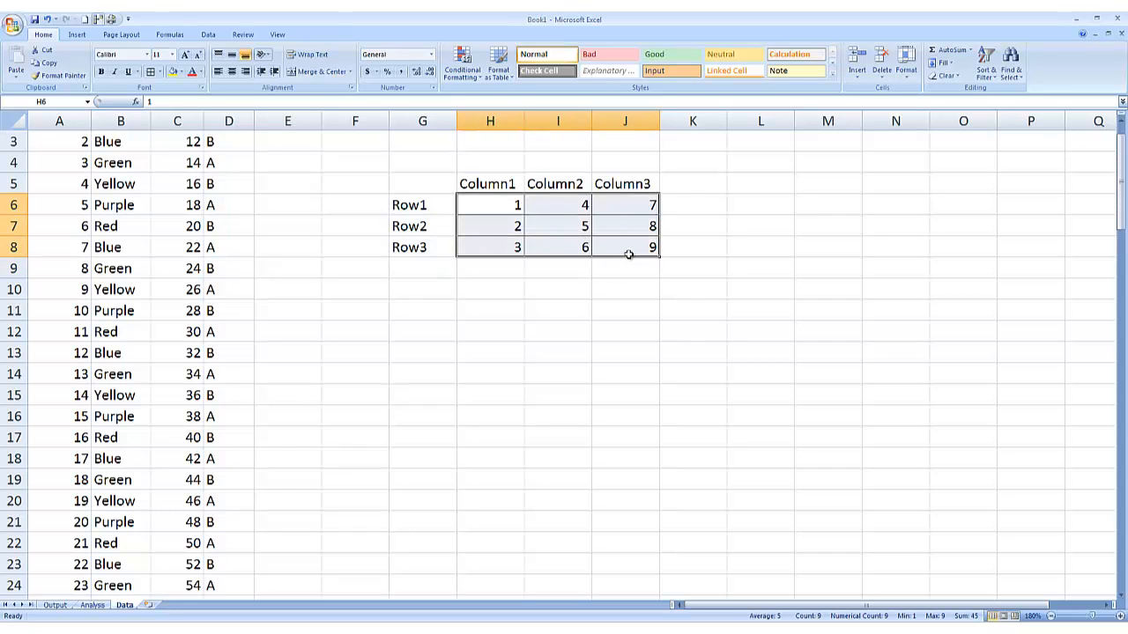
click(629, 253)
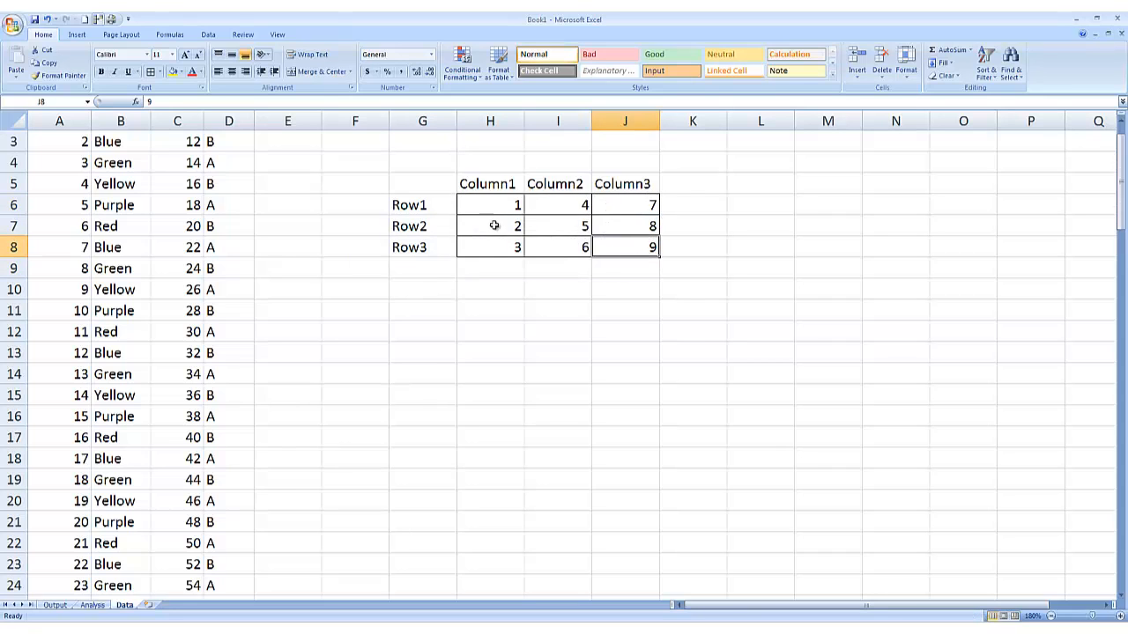
drag(488, 208, 617, 244)
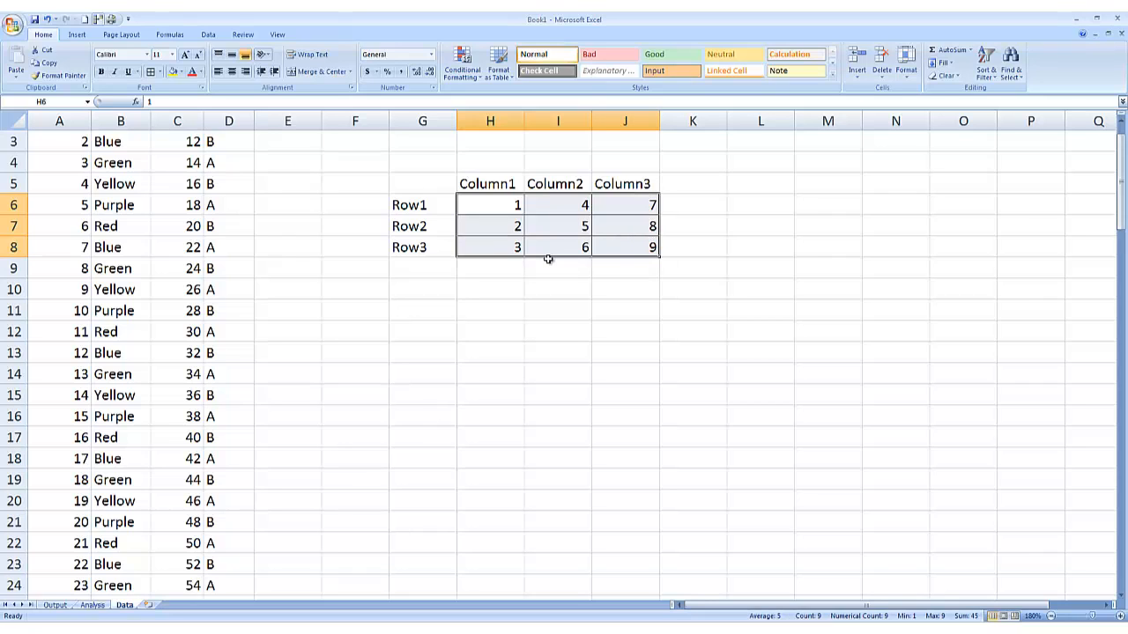
drag(425, 209, 431, 237)
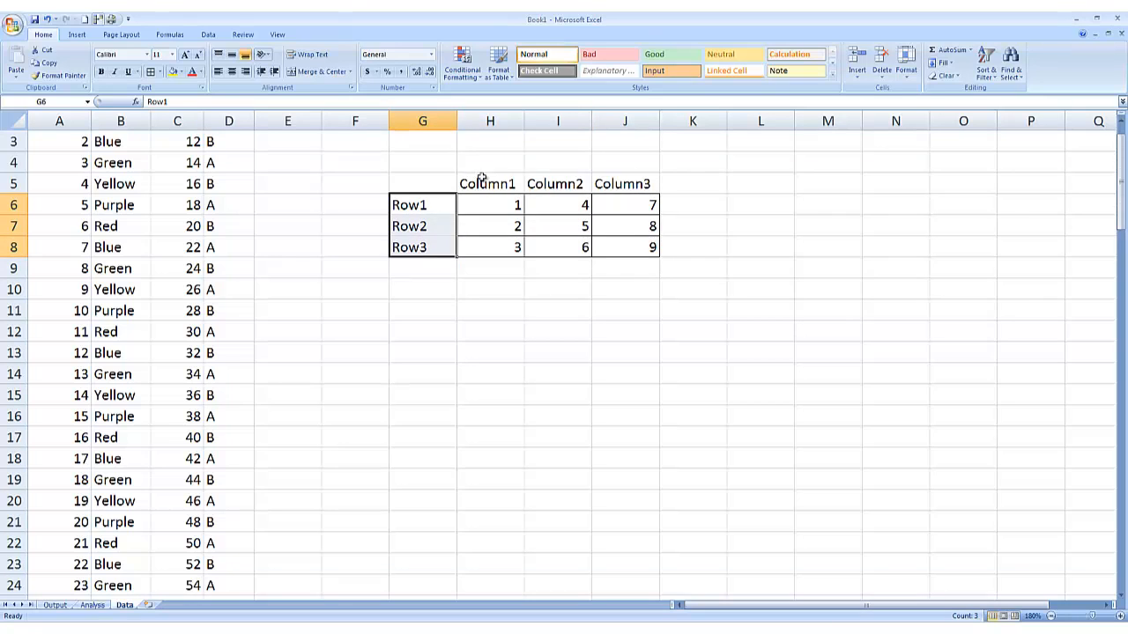
drag(482, 179, 649, 178)
click(570, 285)
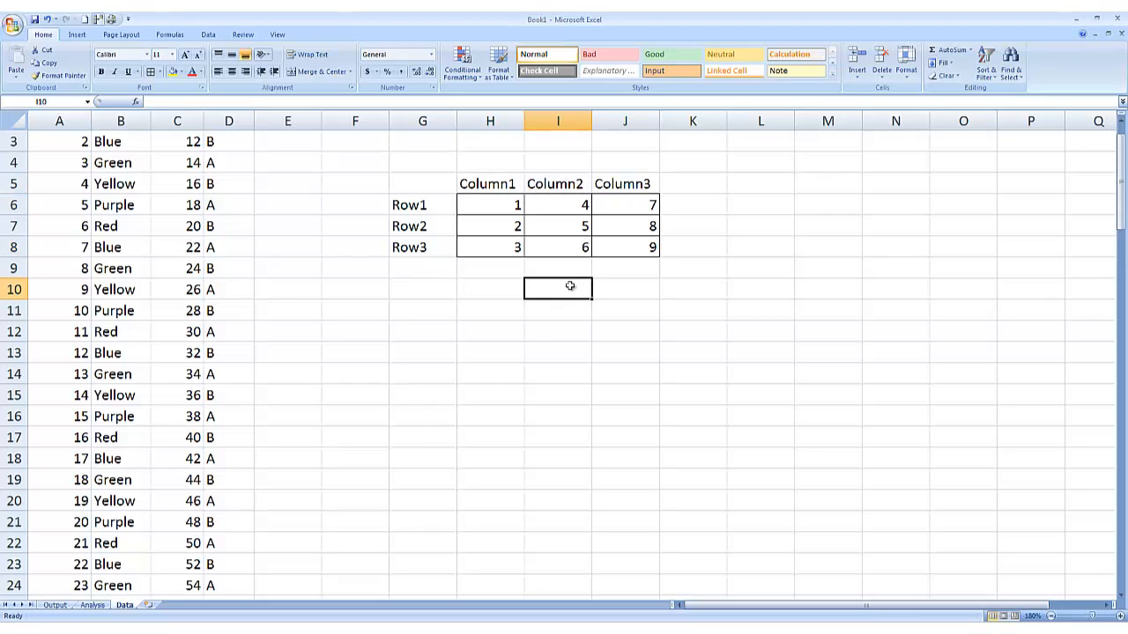
click(569, 225)
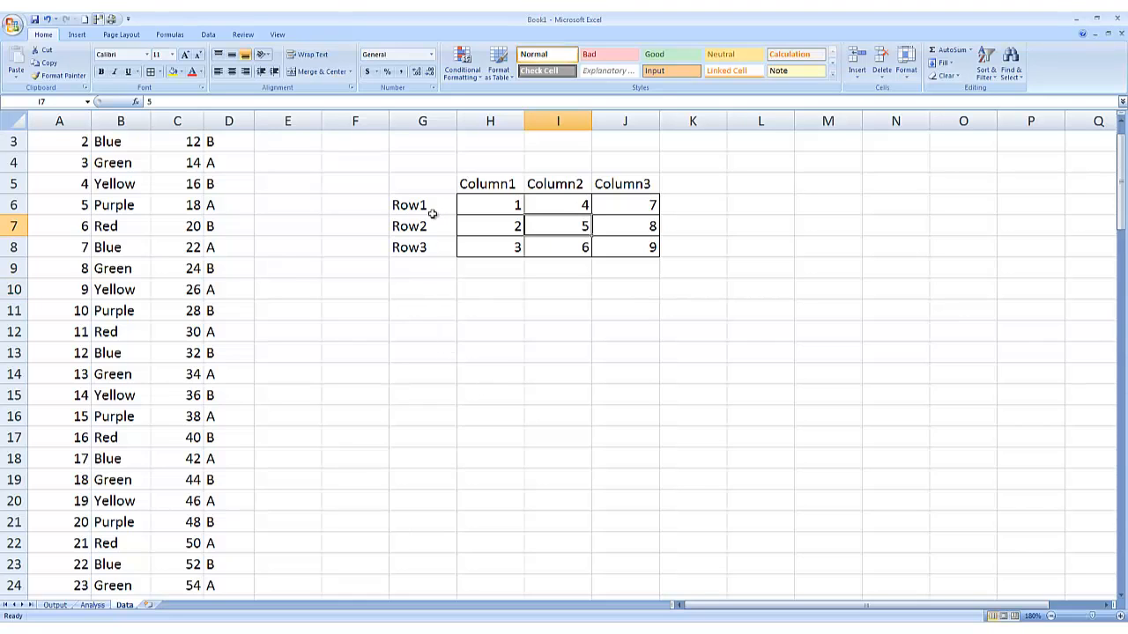
click(491, 252)
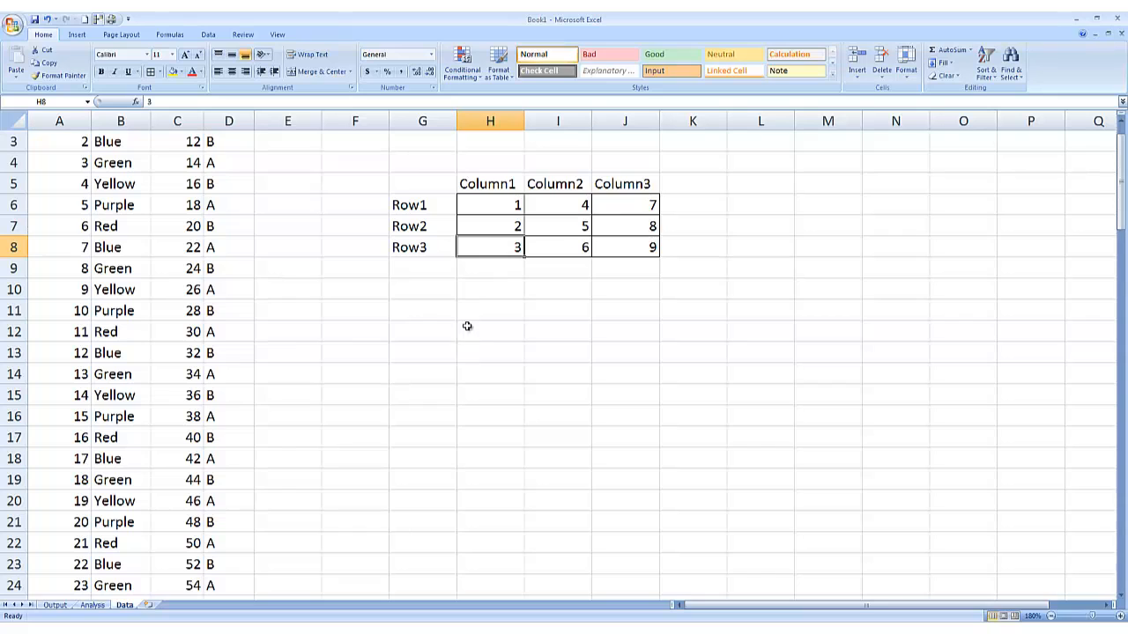
drag(491, 184, 490, 254)
drag(411, 249, 485, 244)
click(496, 254)
drag(495, 201, 627, 252)
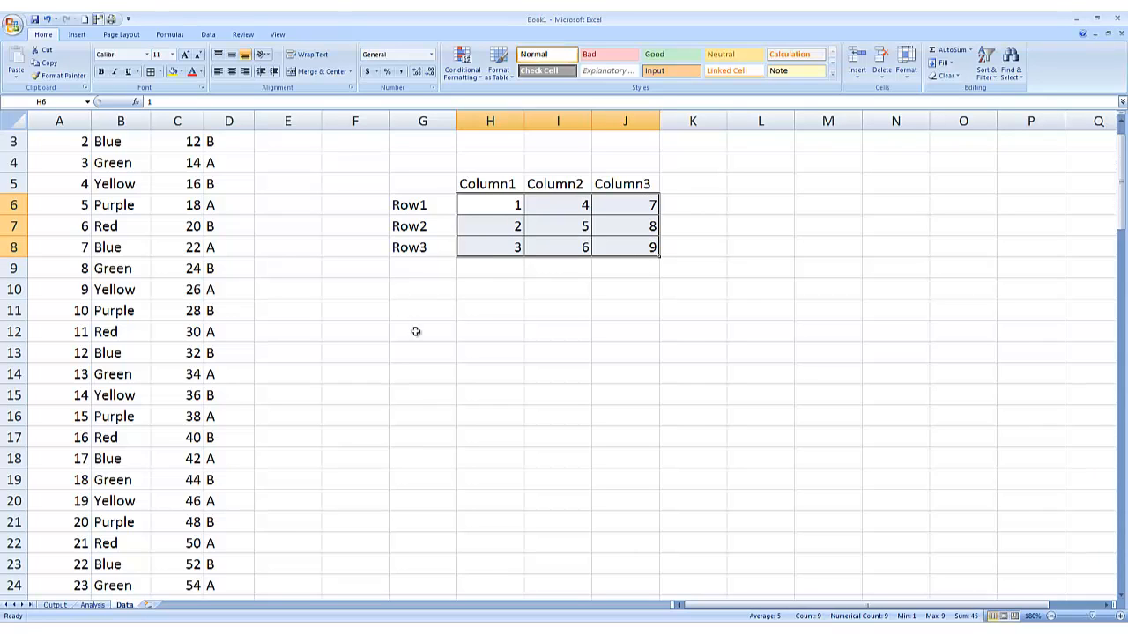
Enter the opening of the INDEX syntax, =index(, as plain text in cell H10.
click(481, 293)
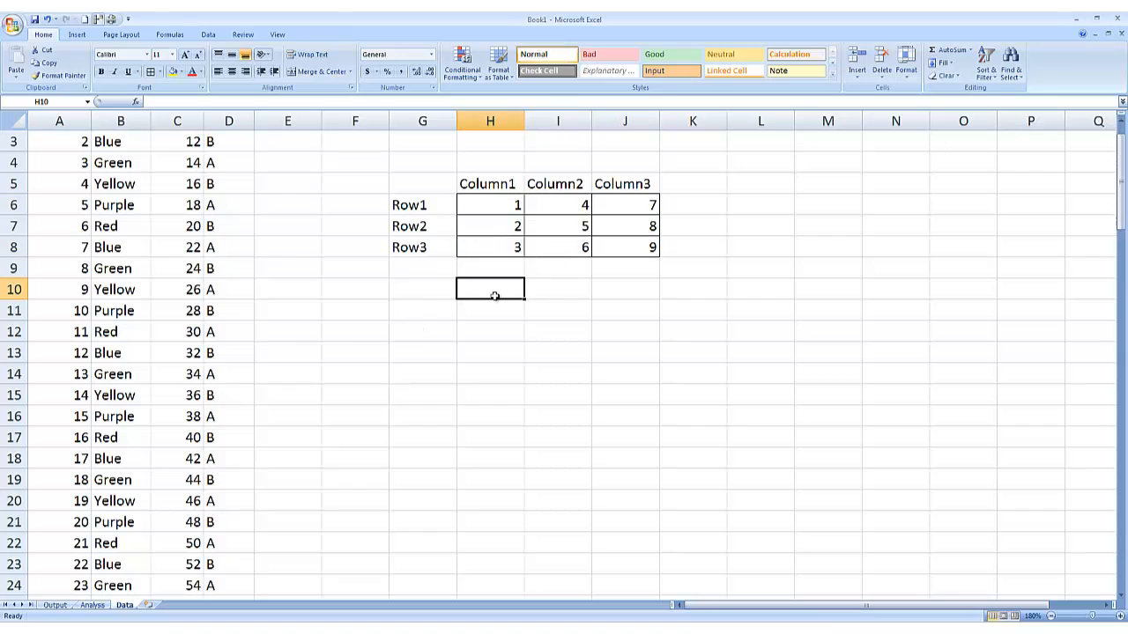
text(')
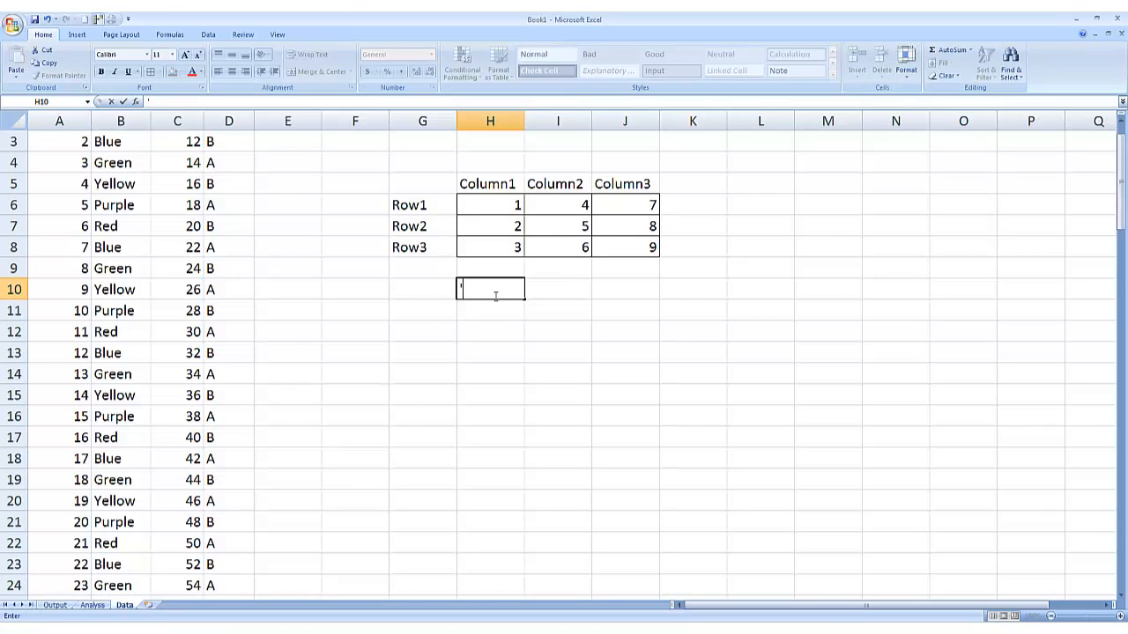
key(BackSpace)
text(')
text(=index()
key(Return)
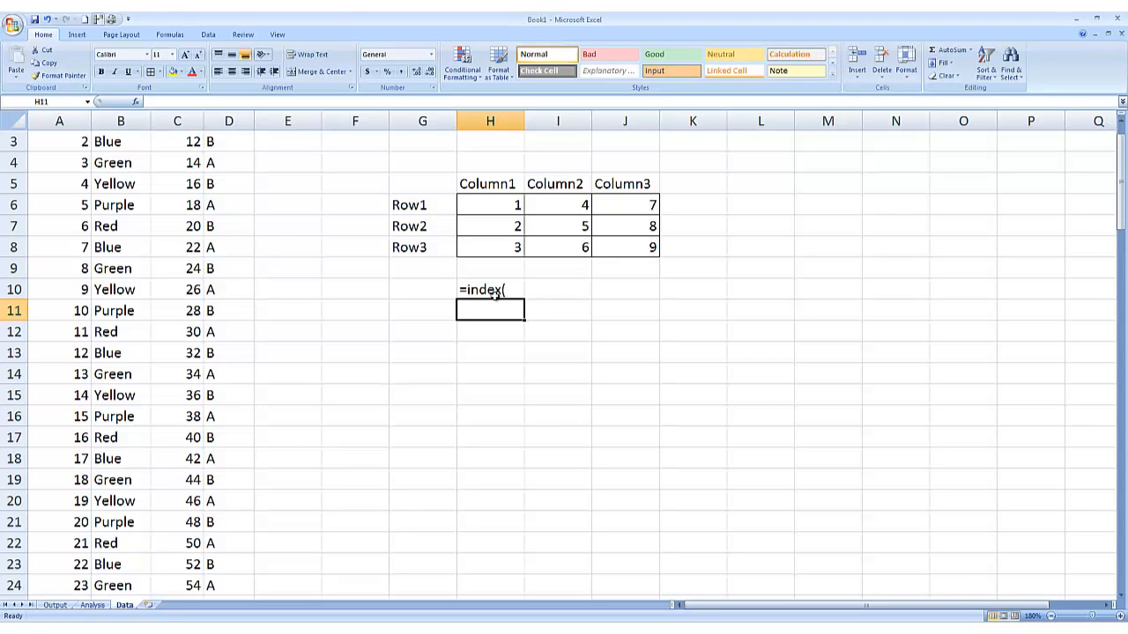
text(=index()
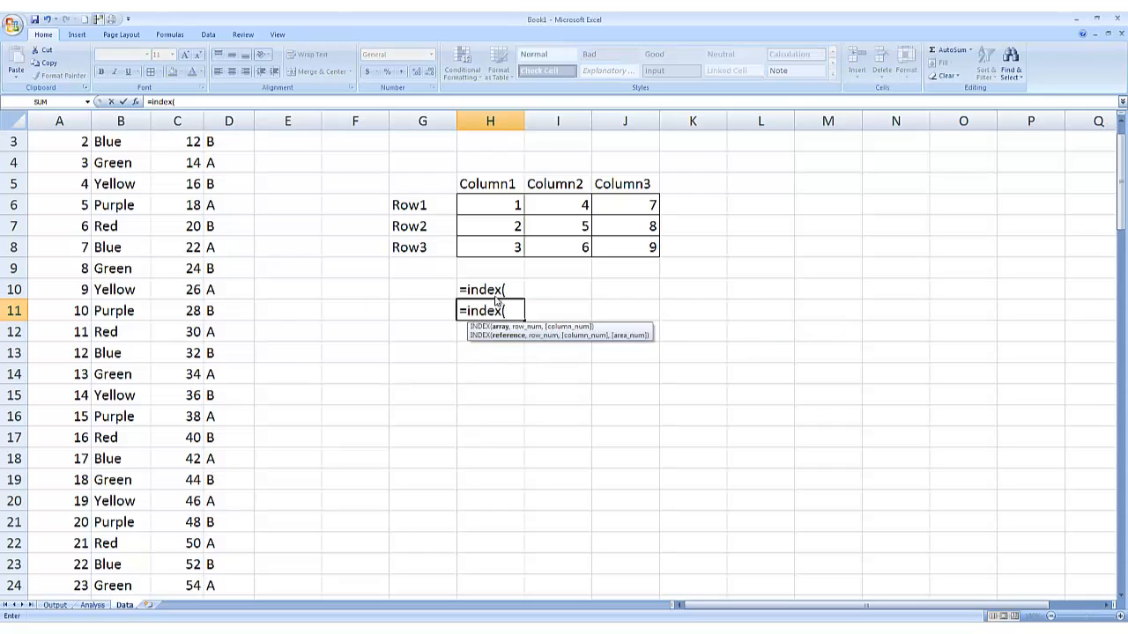
key(Return)
key(Return)
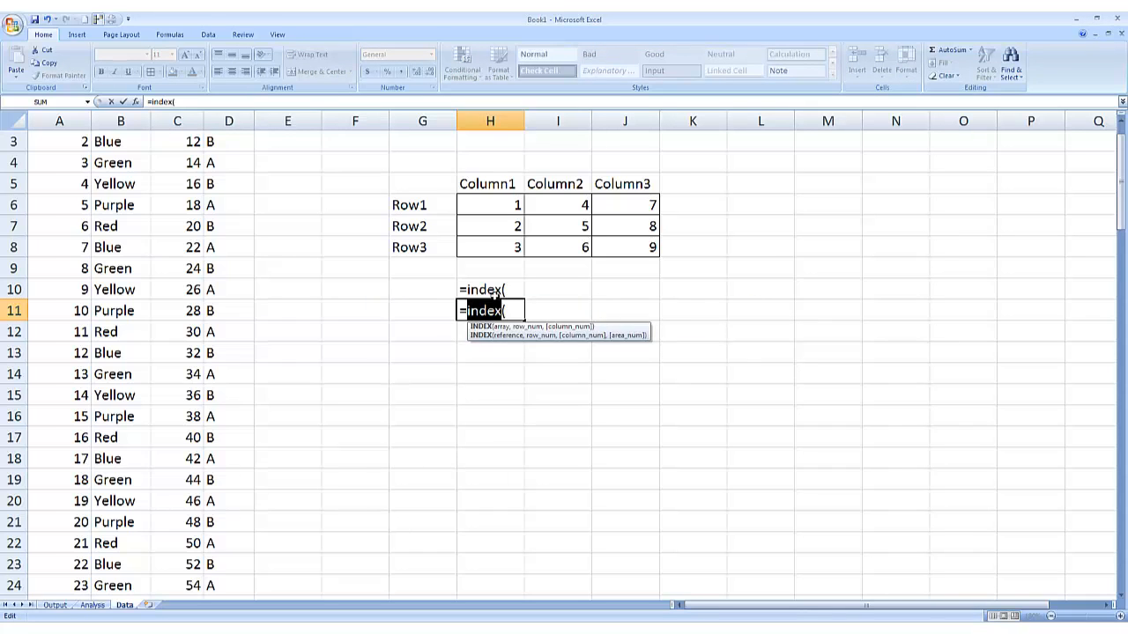
key(Escape)
Complete the syntax note in H10 so it reads =index(Full set of data, Row, Column).
click(496, 294)
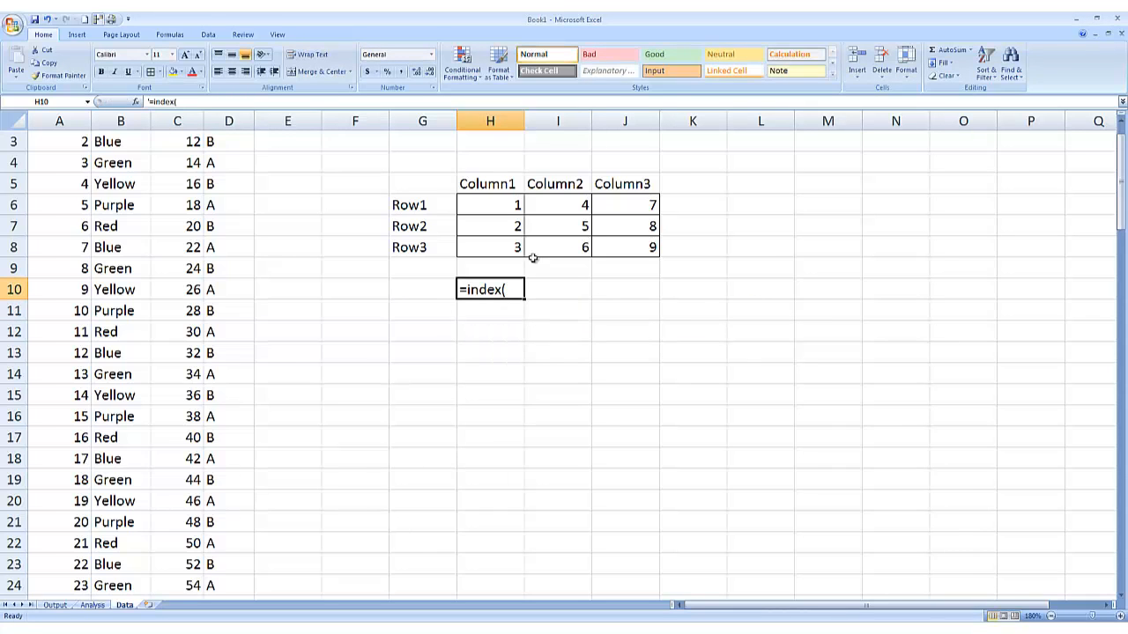
click(190, 102)
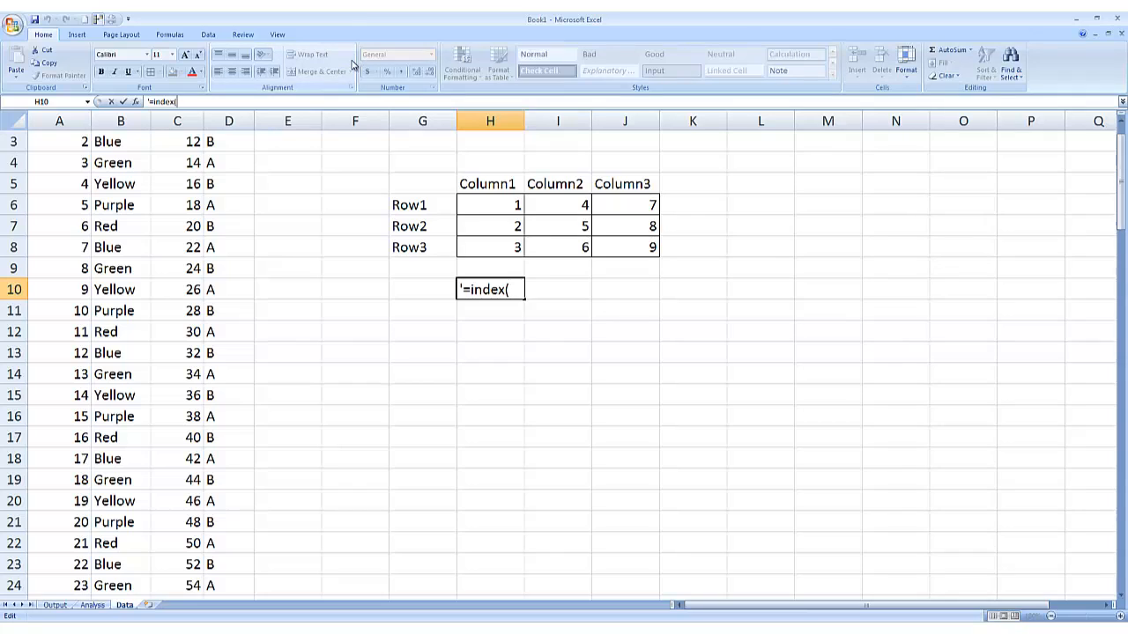
text(Full set of data, )
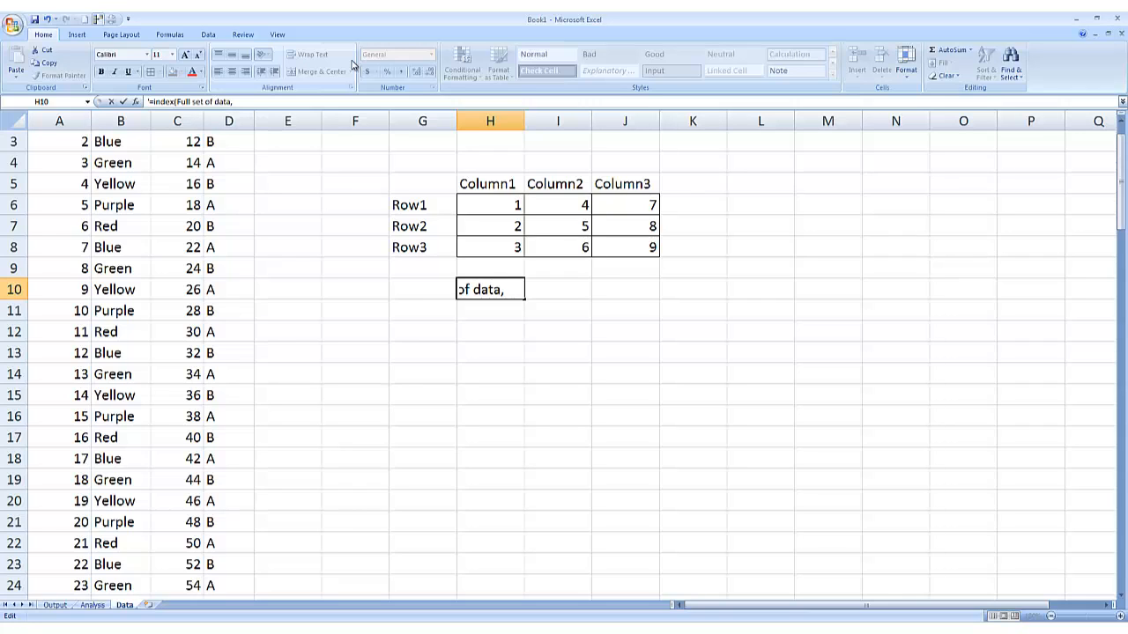
text(Row, Column))
key(Return)
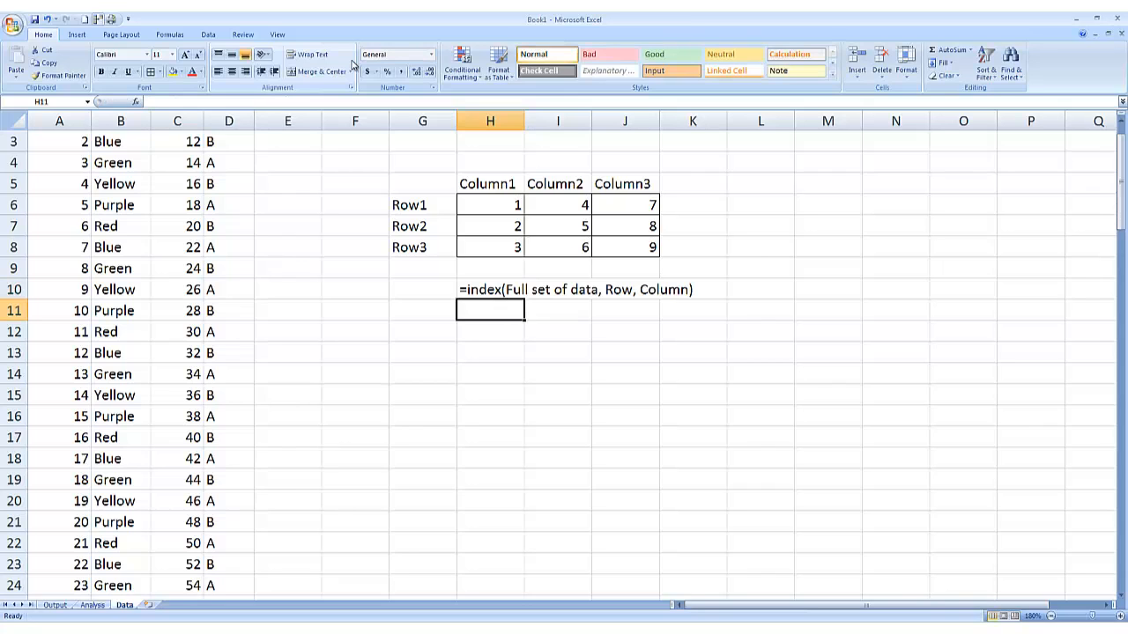
Enter the formula =index(H6:J8,2,3) in cell H12 to look up row 2, column 3 of the small table.
key(Return)
text(=index()
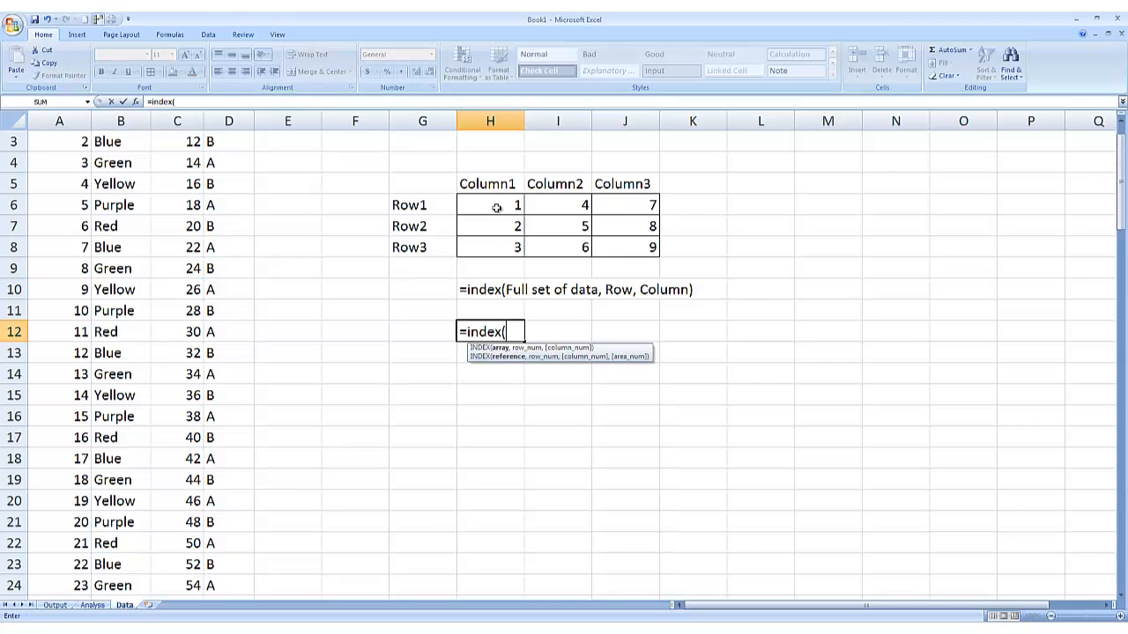
drag(497, 208, 640, 249)
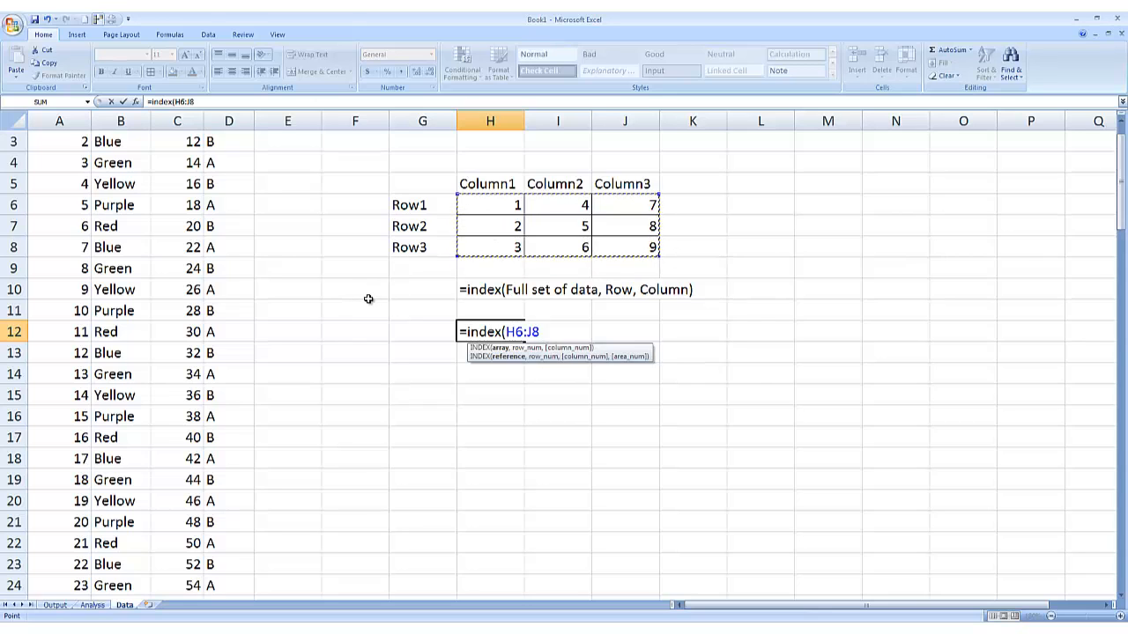
text(,)
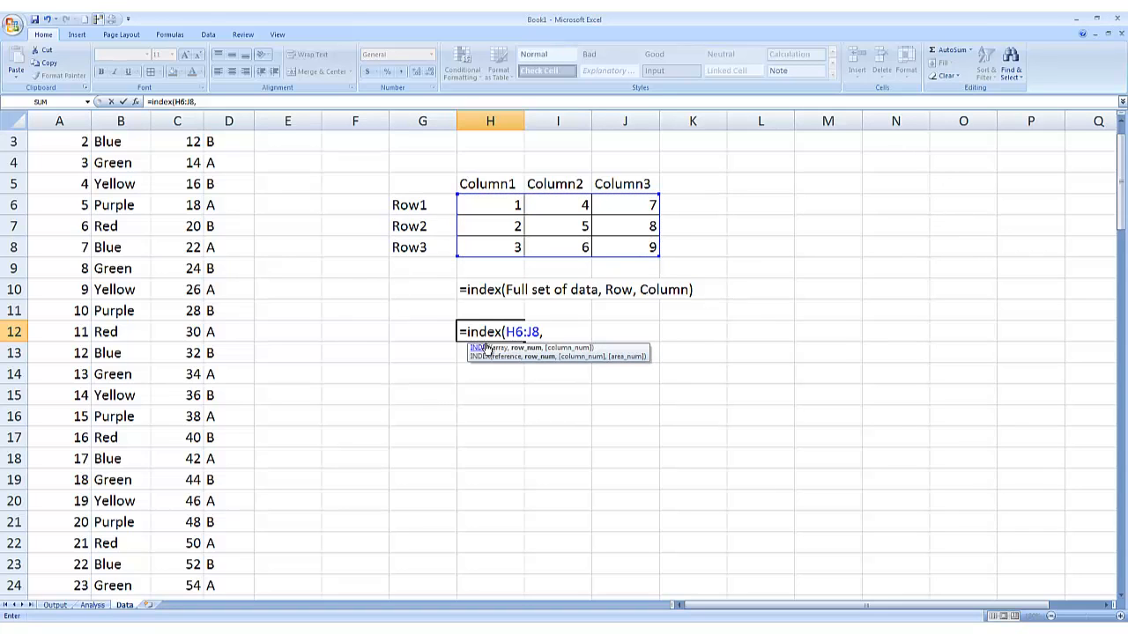
text(2,)
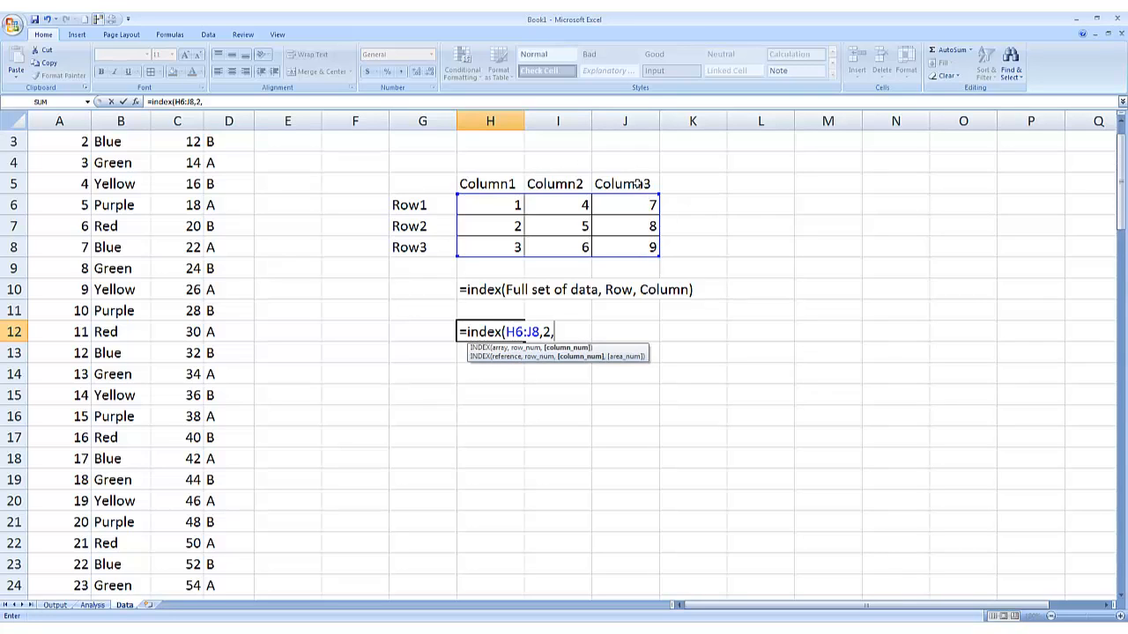
text(3))
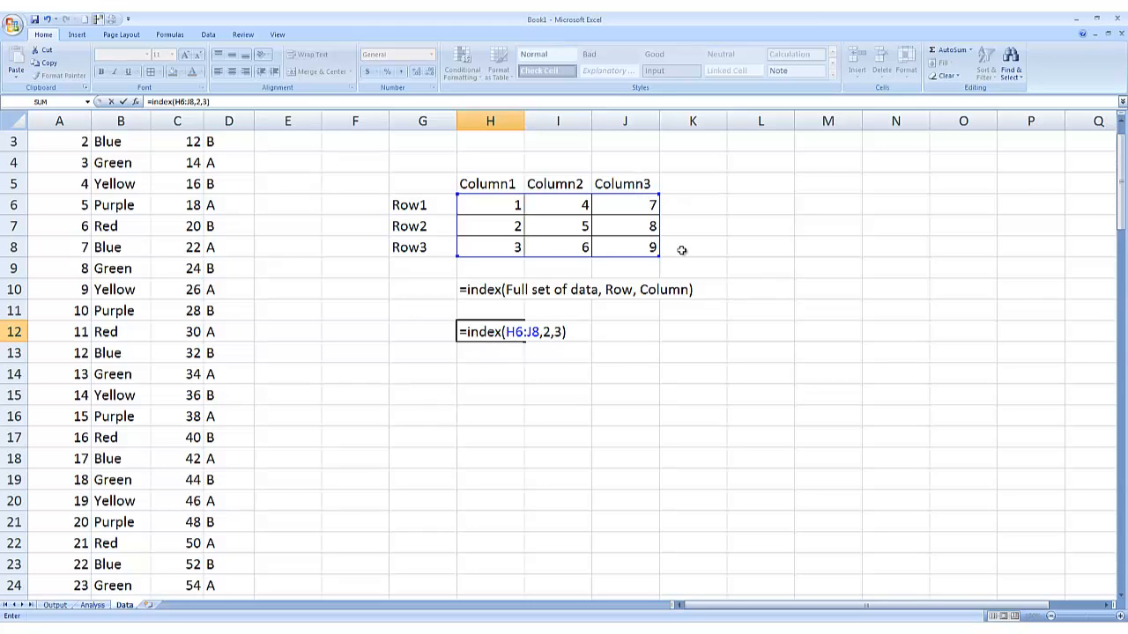
key(Return)
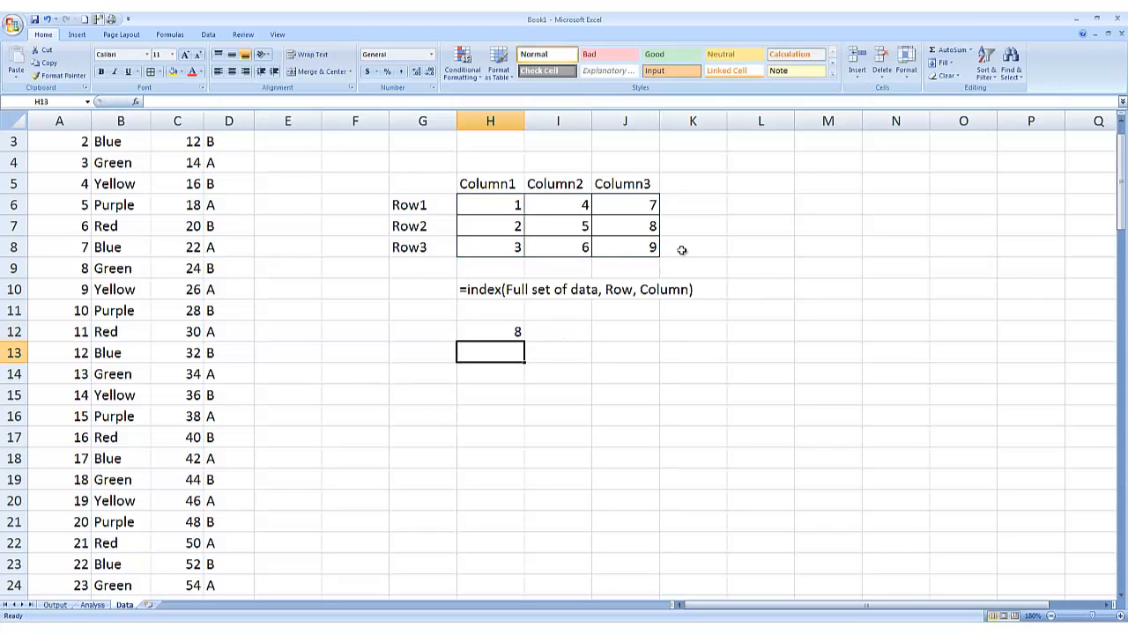
key(Up)
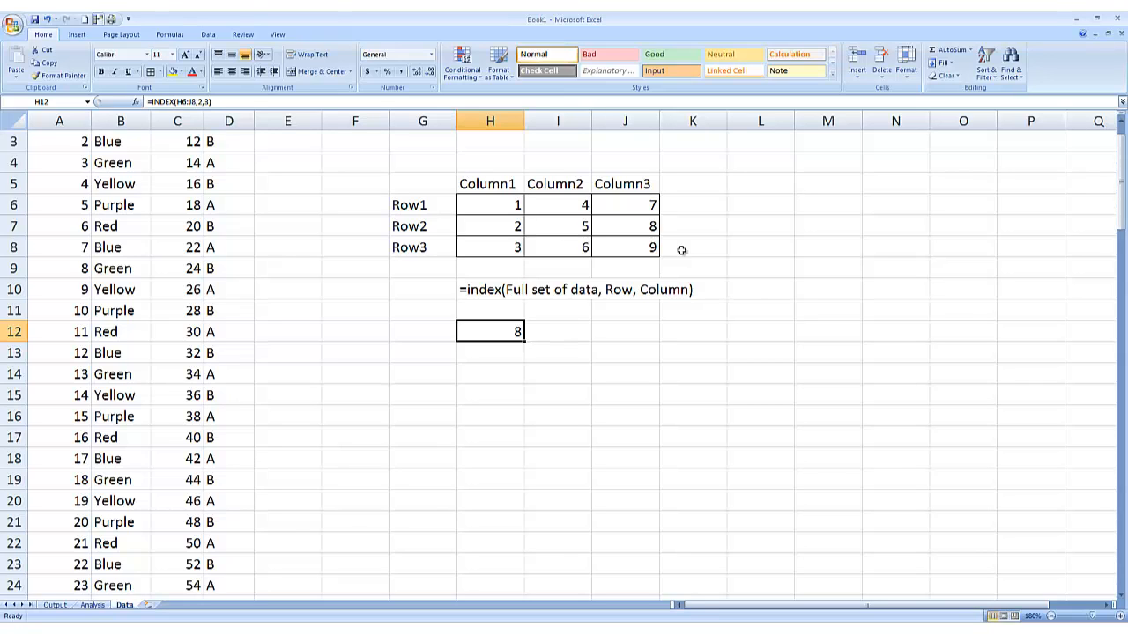
Add the labels Red, Blue and Green in cells H4 to J4 above the column headings.
click(476, 165)
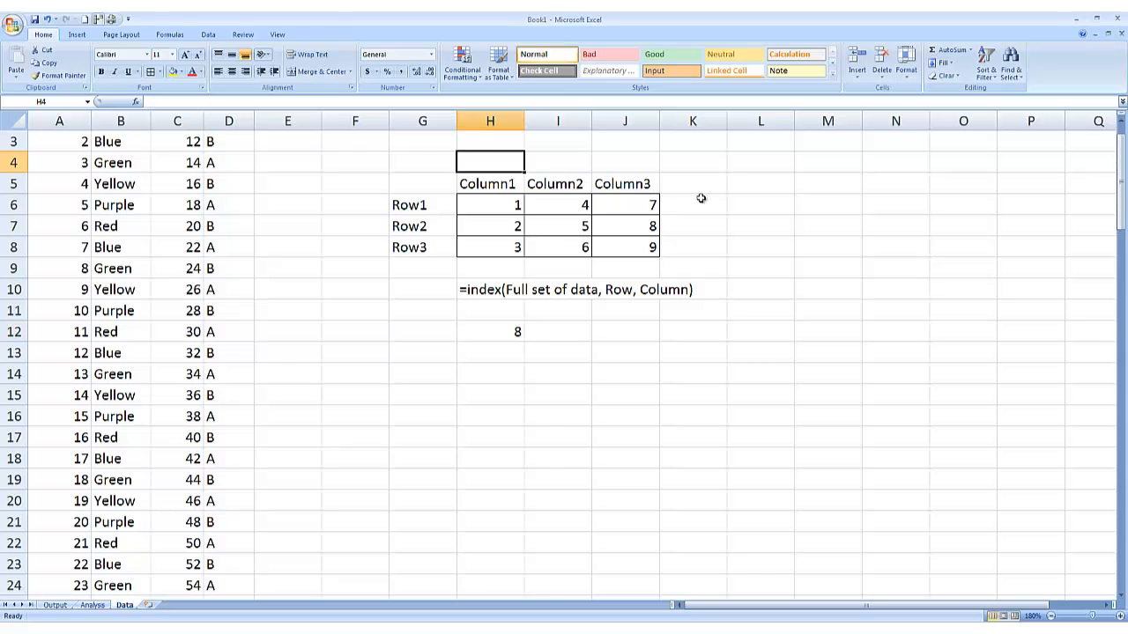
text(Red)
key(Tab)
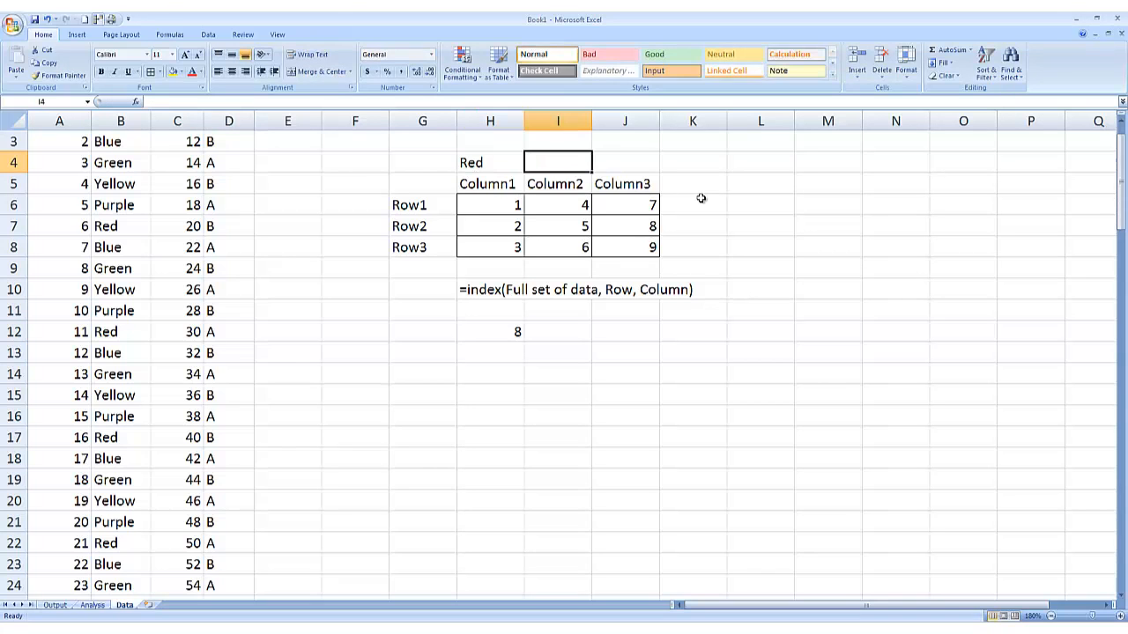
text(Blue)
key(Tab)
text(Green)
key(Return)
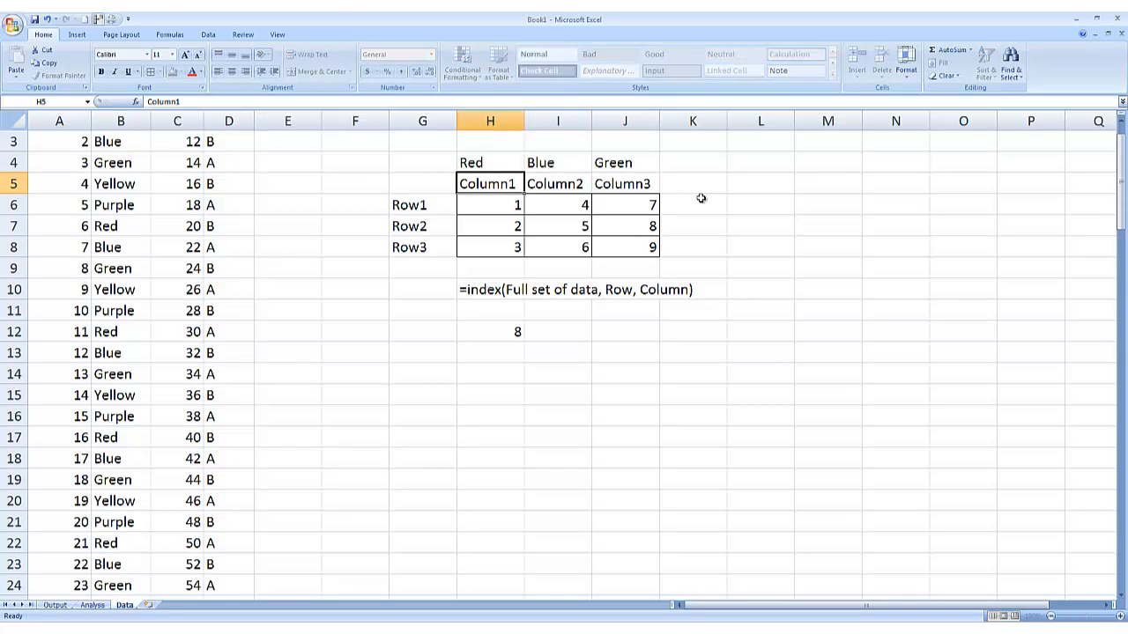
Enter the values 10, 20 and 30 in cells F6 to F8 beside the row labels.
key(Left)
key(Left)
key(Down)
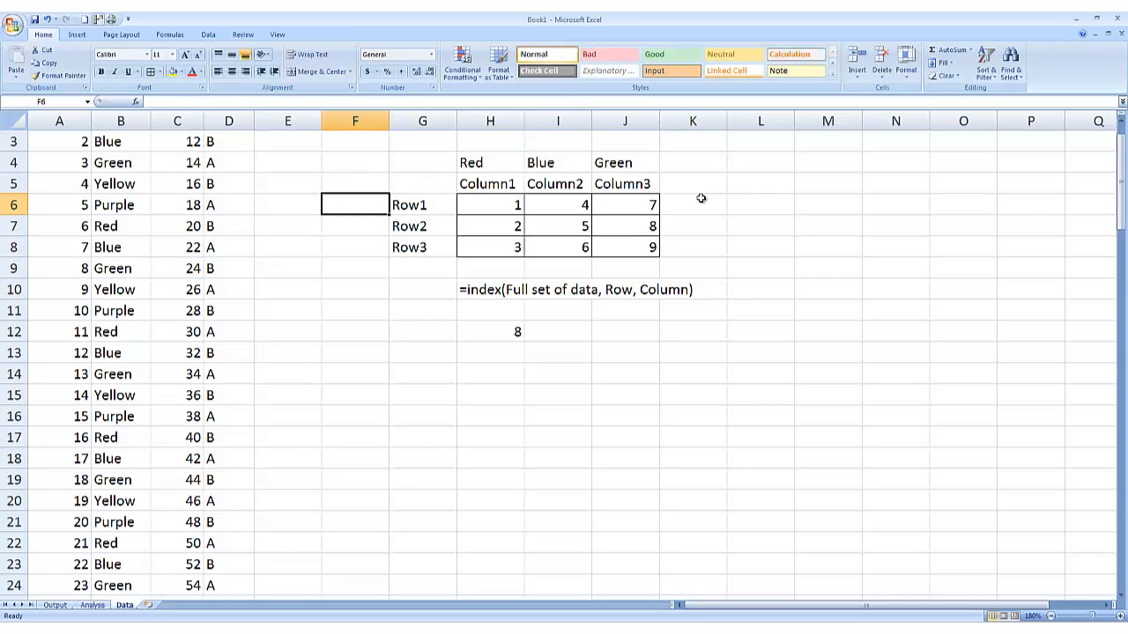
text(10)
key(Return)
text(30)
key(Return)
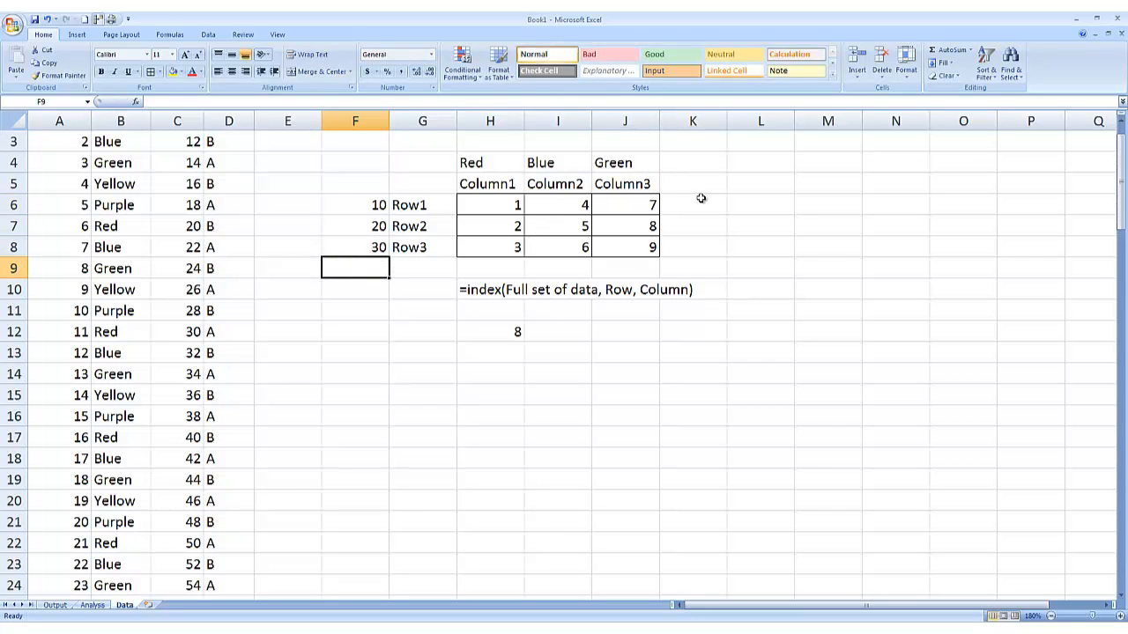
Examine how the Blue column label and the row value 10 meet at one cell of the small table.
click(568, 168)
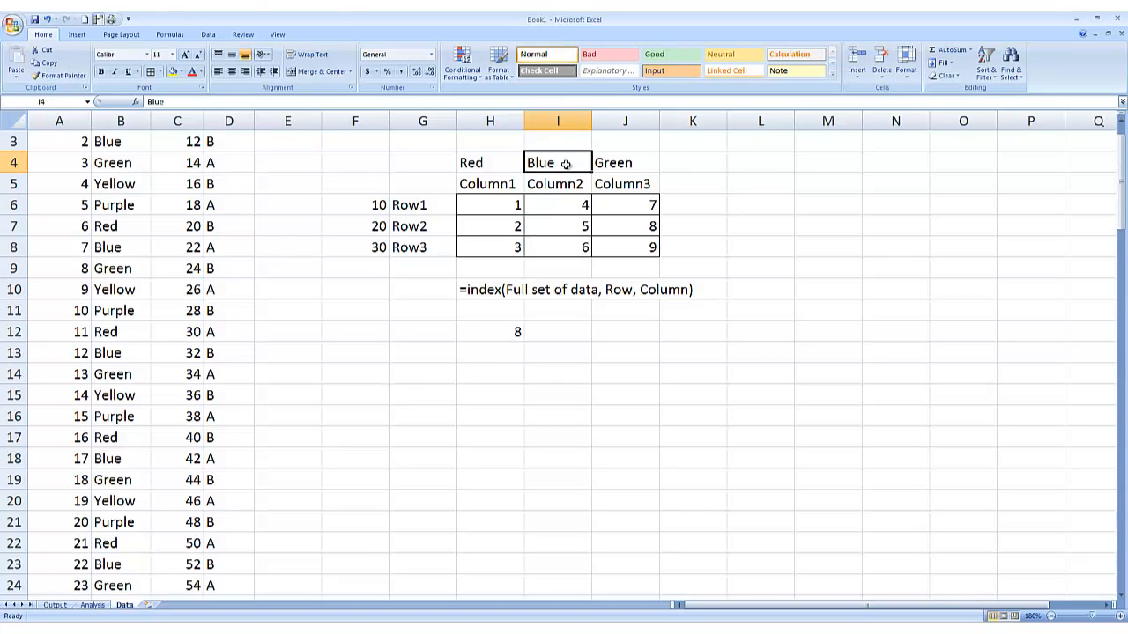
click(347, 205)
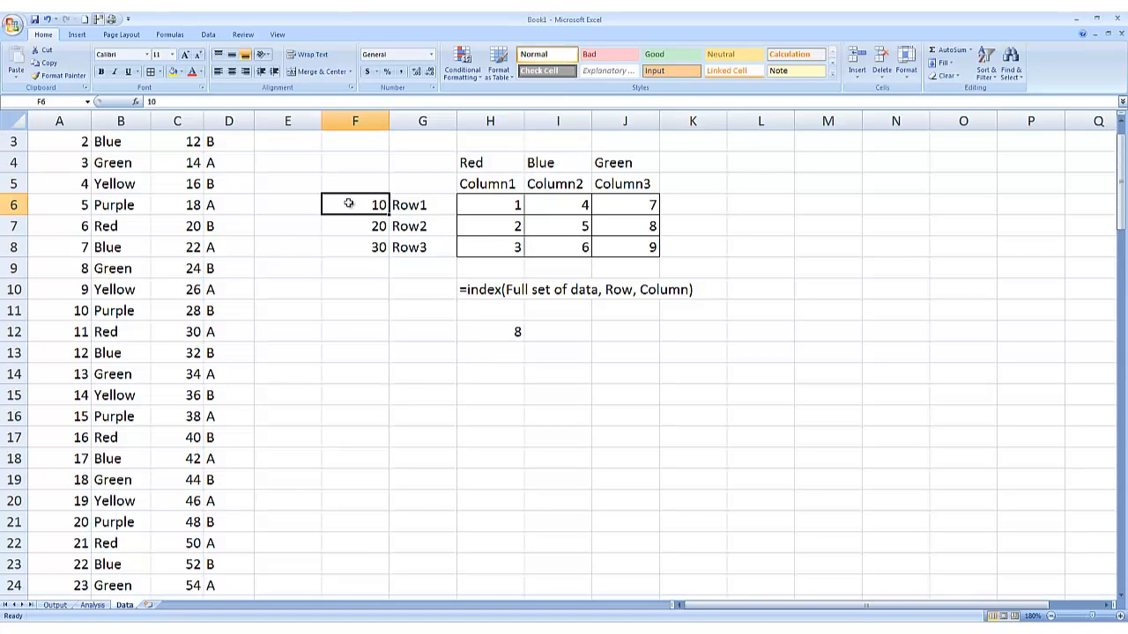
drag(562, 167, 564, 200)
click(564, 202)
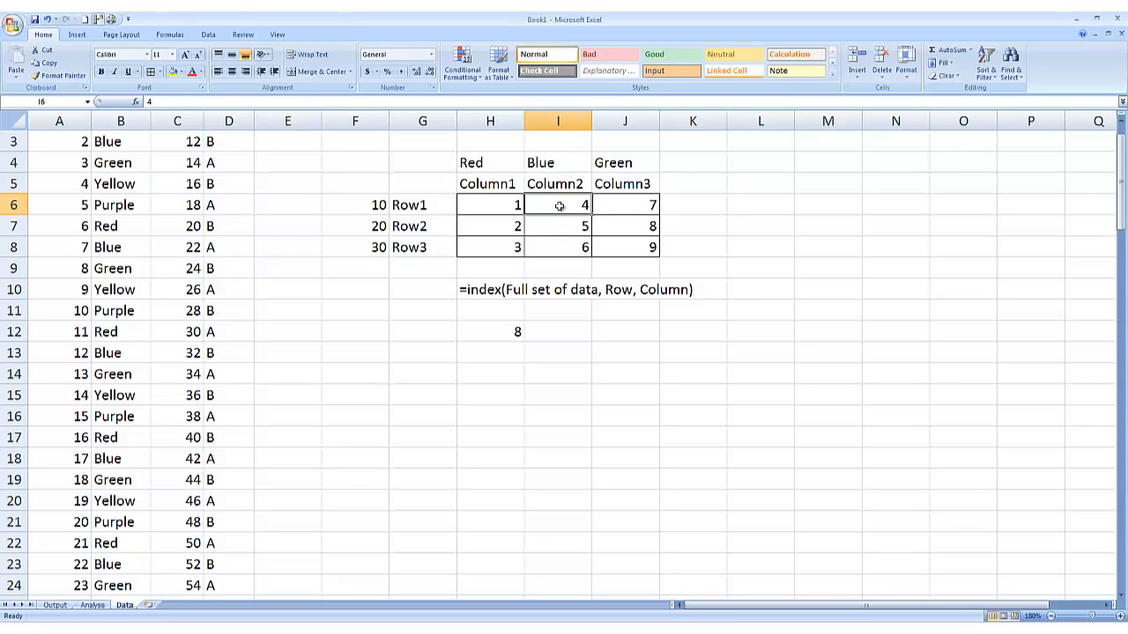
Clear the colour labels from H4:J4 and the numbers from F6:F8.
drag(487, 163, 613, 161)
key(Delete)
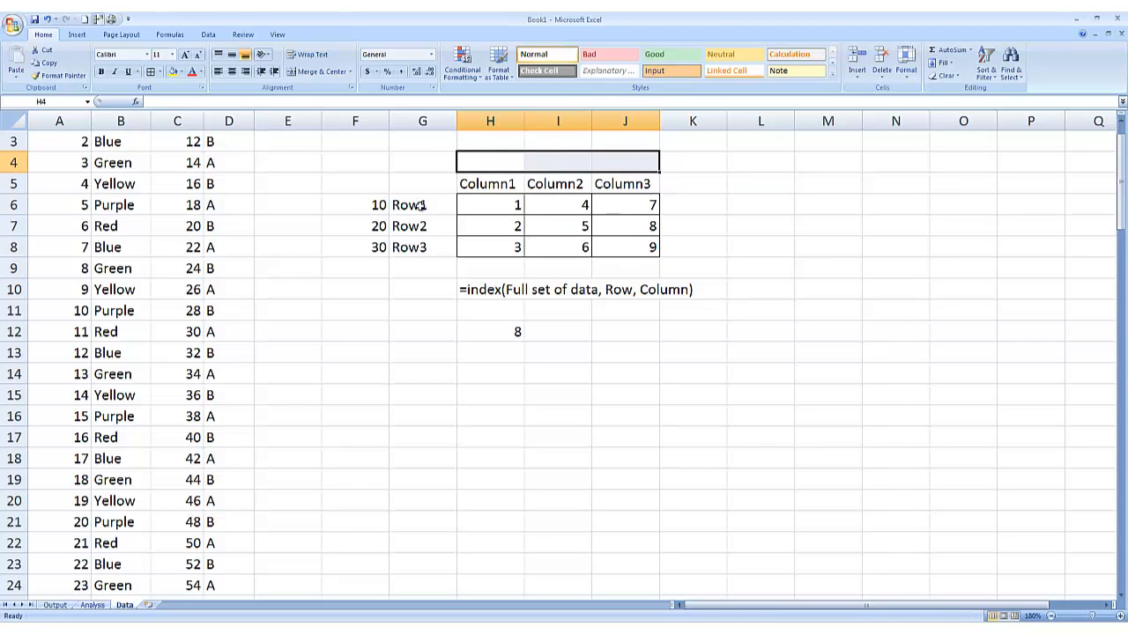
drag(361, 206, 373, 248)
key(Delete)
Delete the INDEX formula from cell H12.
click(484, 358)
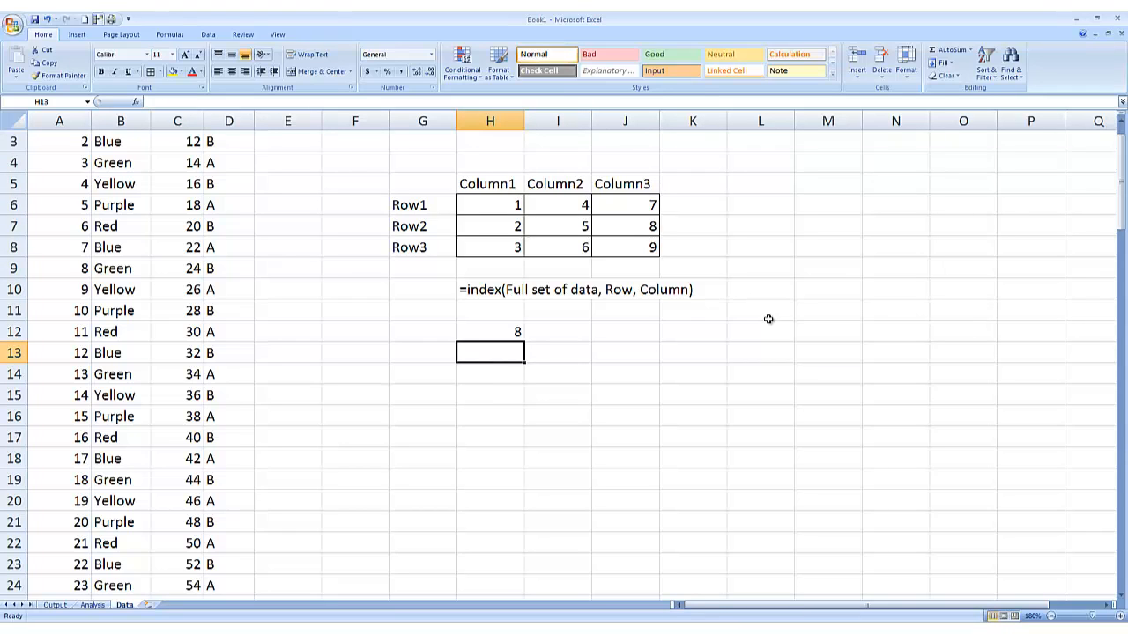
key(Up)
key(Delete)
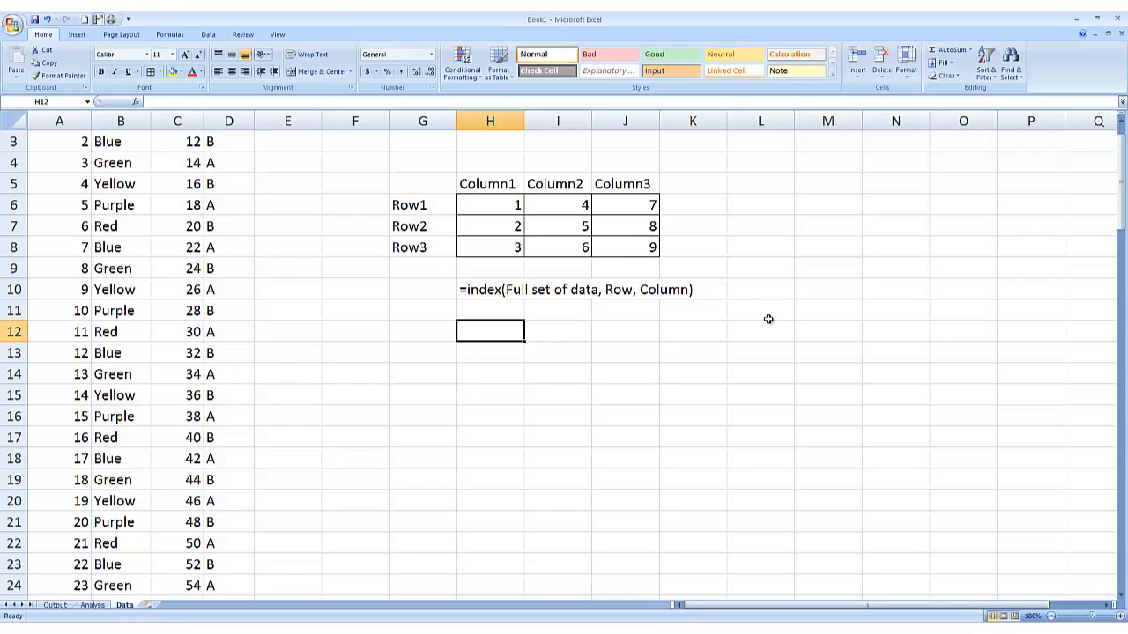
Fill cells H12 to H16 with the values 1, 2, 3, 4 and 5.
text(A)
key(BackSpace)
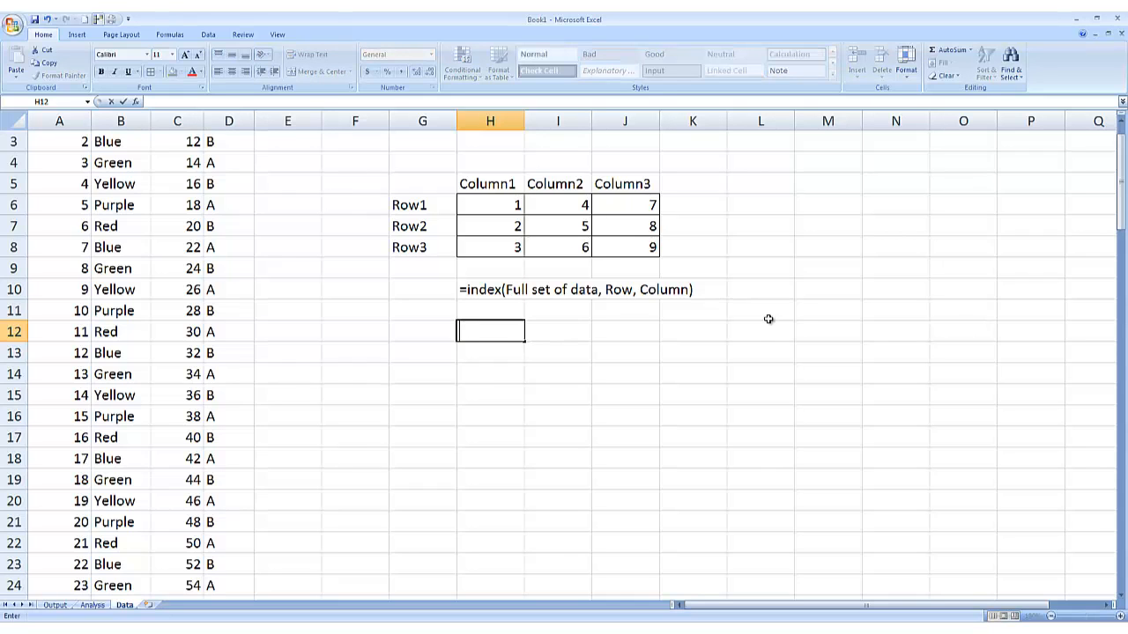
text(1)
key(Return)
text(2)
key(Return)
text(3)
key(Return)
text(4)
key(Return)
text(5)
key(Return)
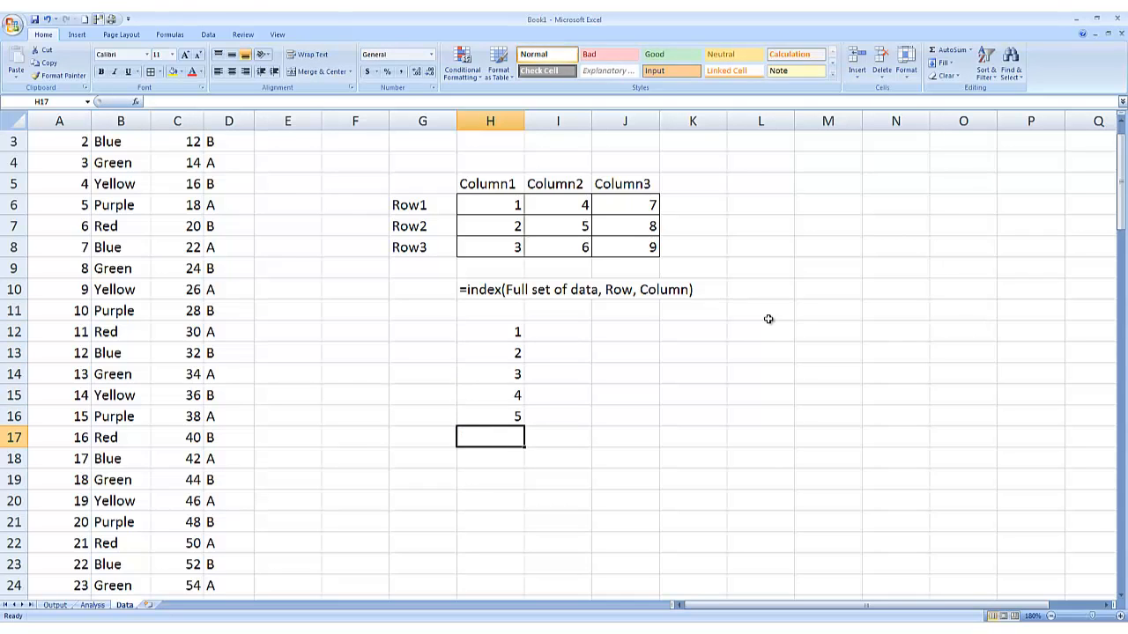
Replace the contents of cells H12 to H16 with the values 30, 40, 50, 60 and 70.
key(Up)
key(shift+Up)
key(shift+Up)
key(shift+Up)
key(shift+Up)
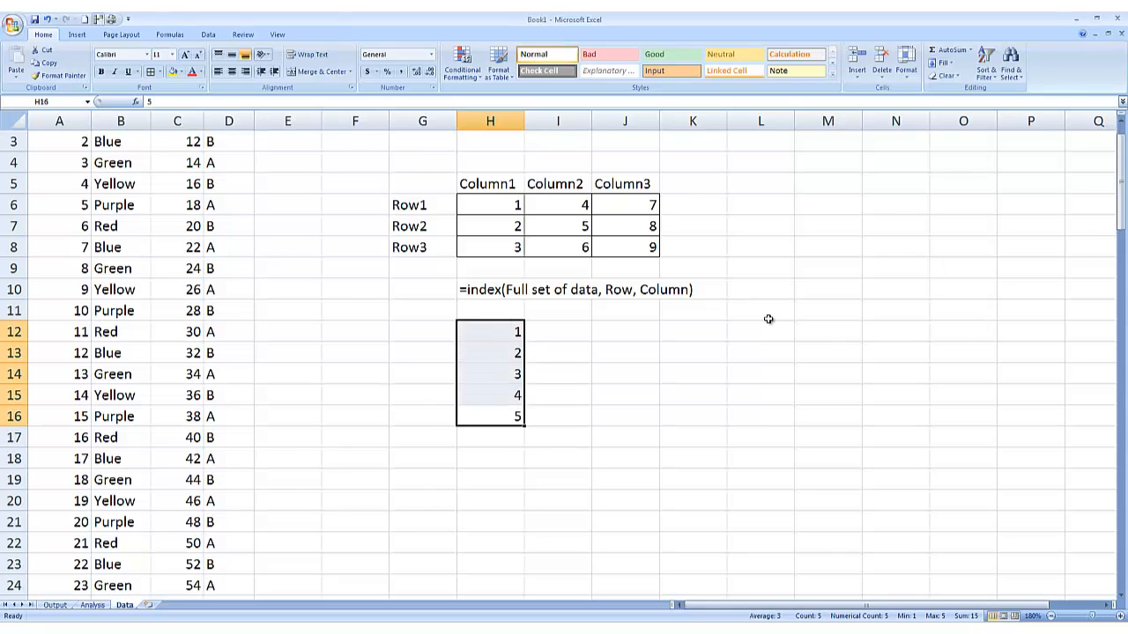
text(20)
key(Return)
text(30)
key(Return)
text(4)
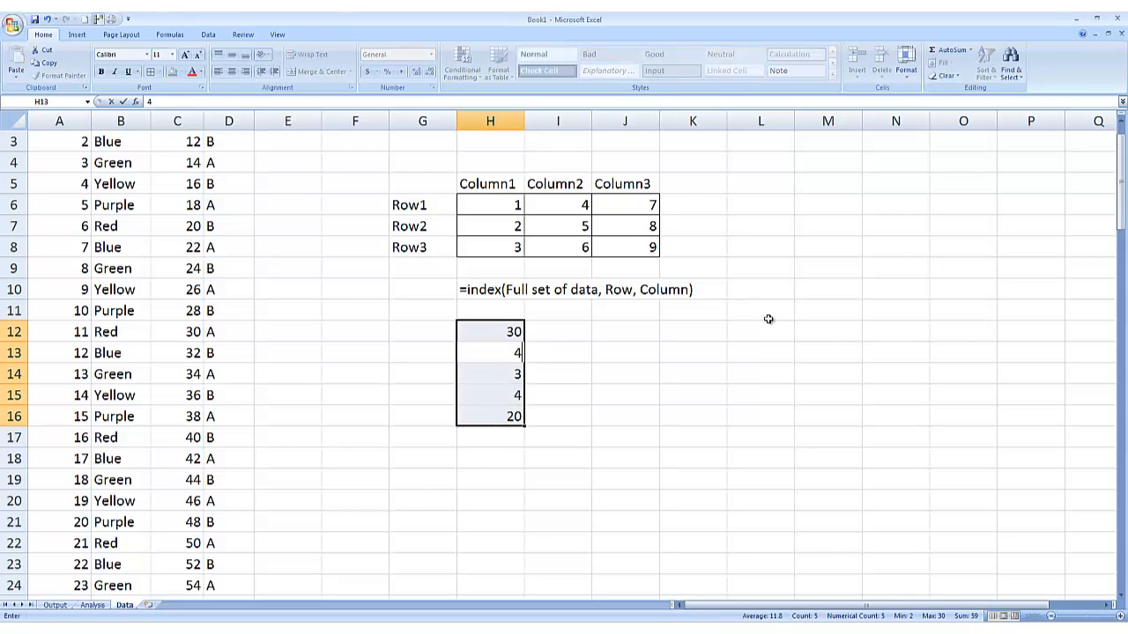
text(0)
key(Return)
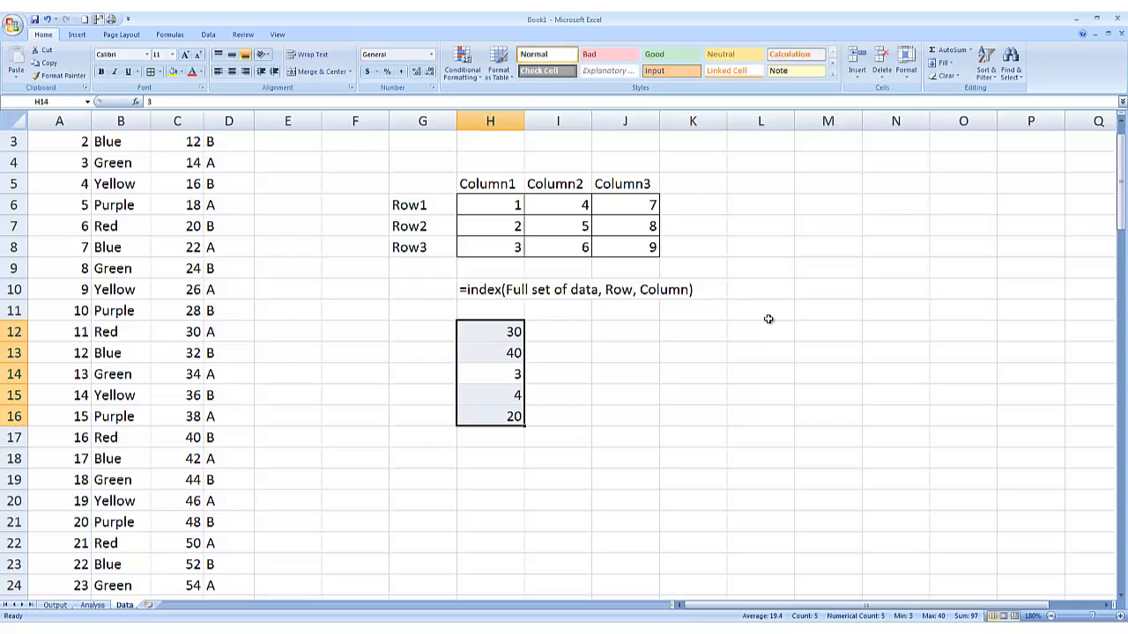
text(50)
key(Return)
text(60)
key(Return)
text(70)
key(Return)
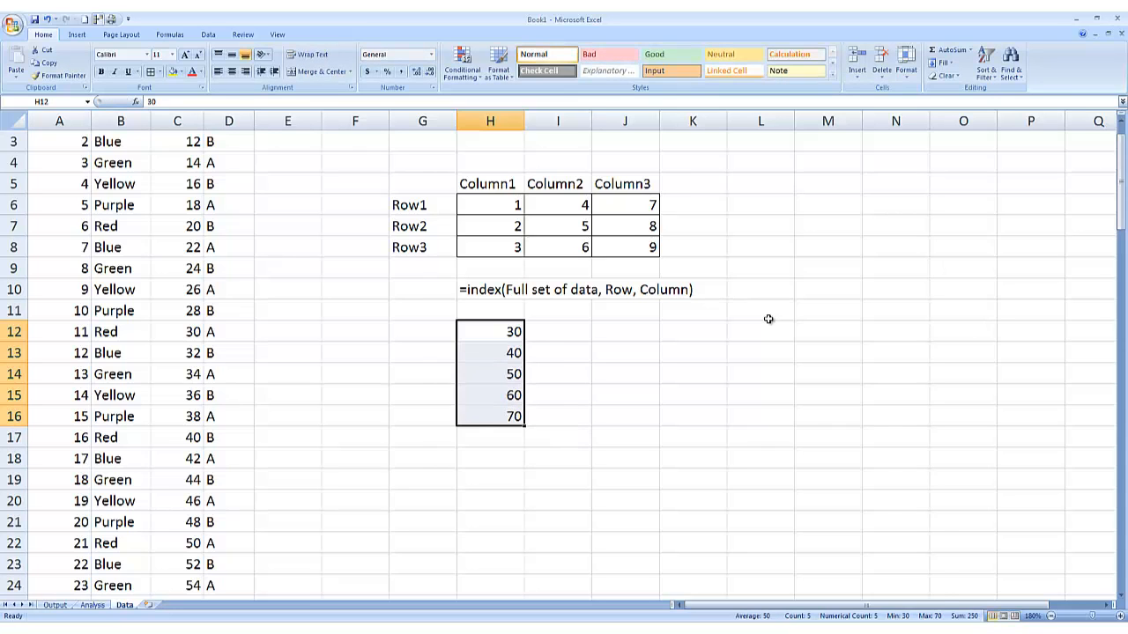
Enter the syntax note =match(Value to look for, Tell where to look for it, 0) as plain text in cell J12.
key(Right)
key(Left)
key(Right)
key(Right)
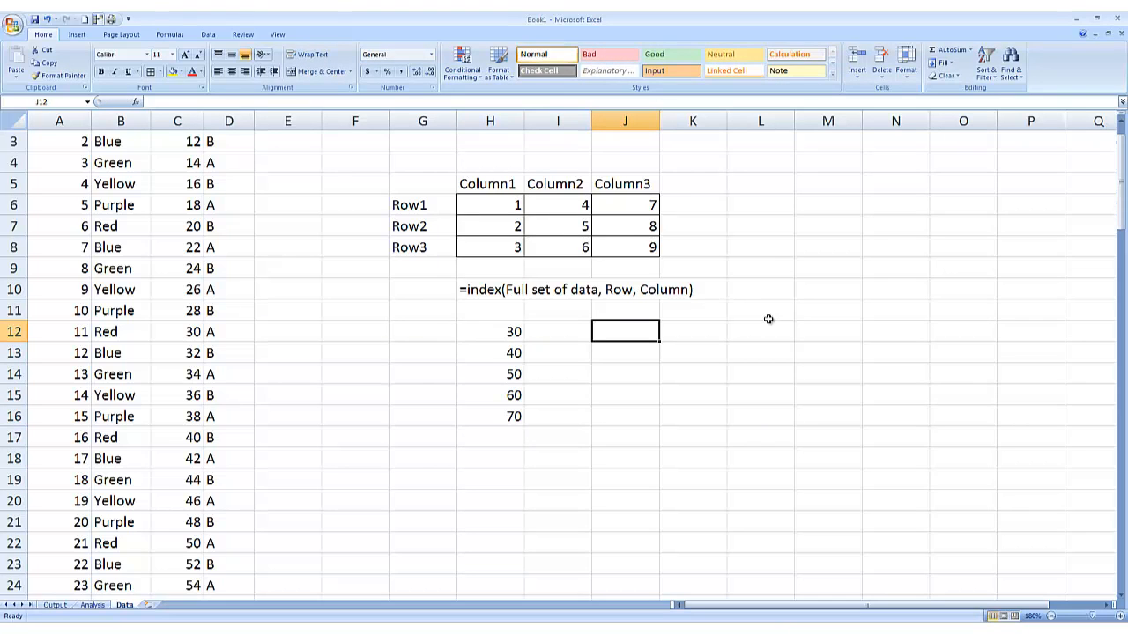
text(=)
key(BackSpace)
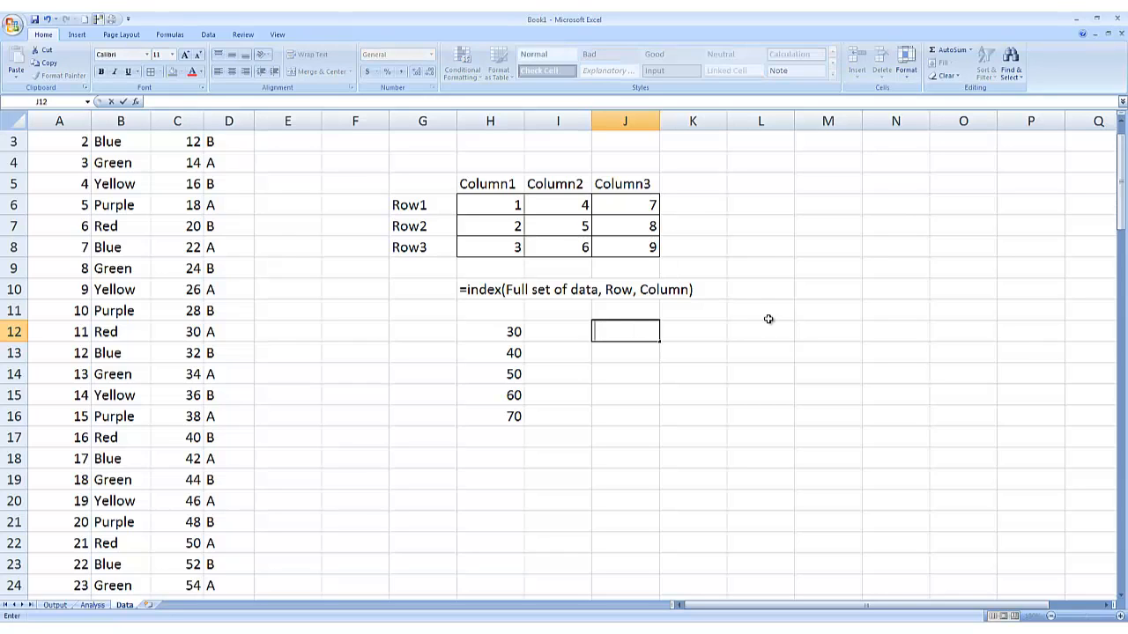
text('mat)
key(BackSpace)
key(BackSpace)
key(BackSpace)
key(BackSpace)
text('=match(Value to )
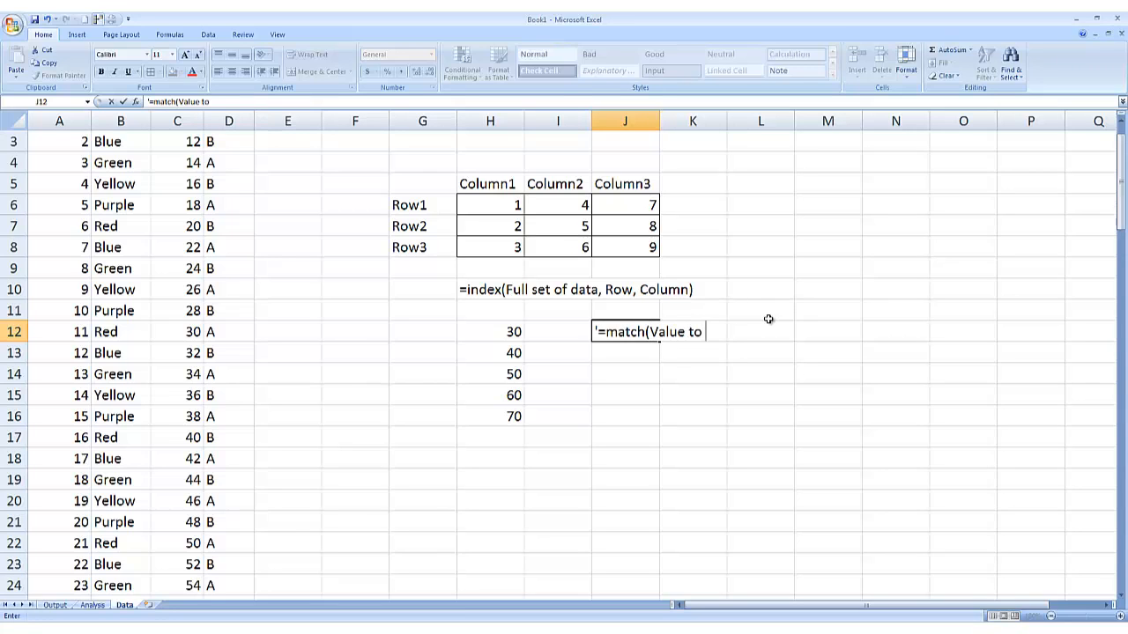
text(look for, Tell whe)
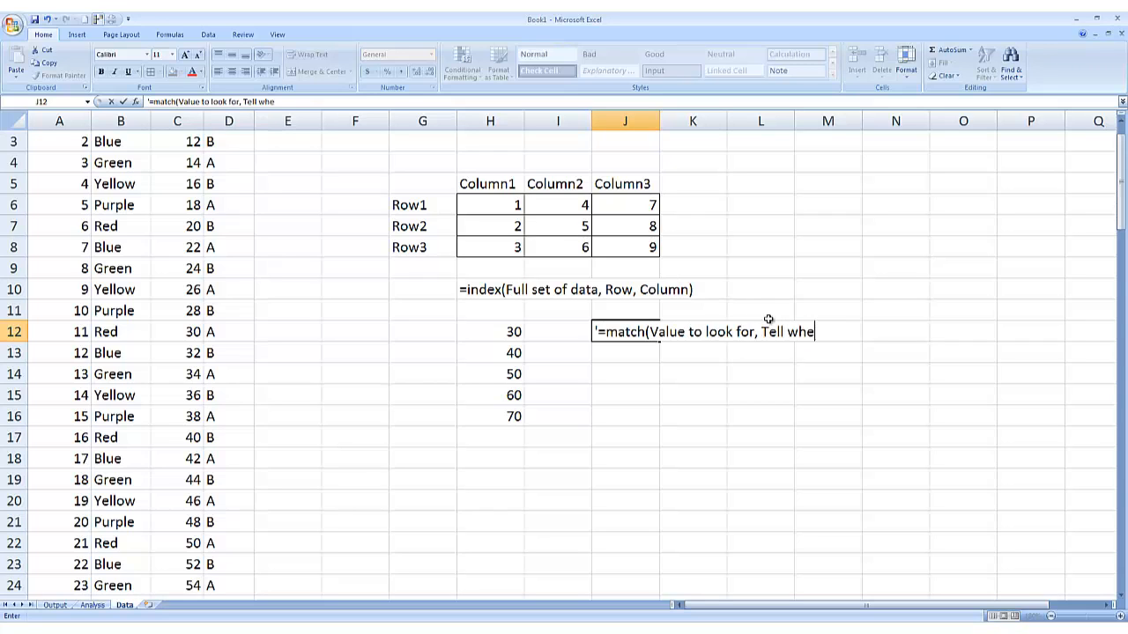
text(re to look for it, )
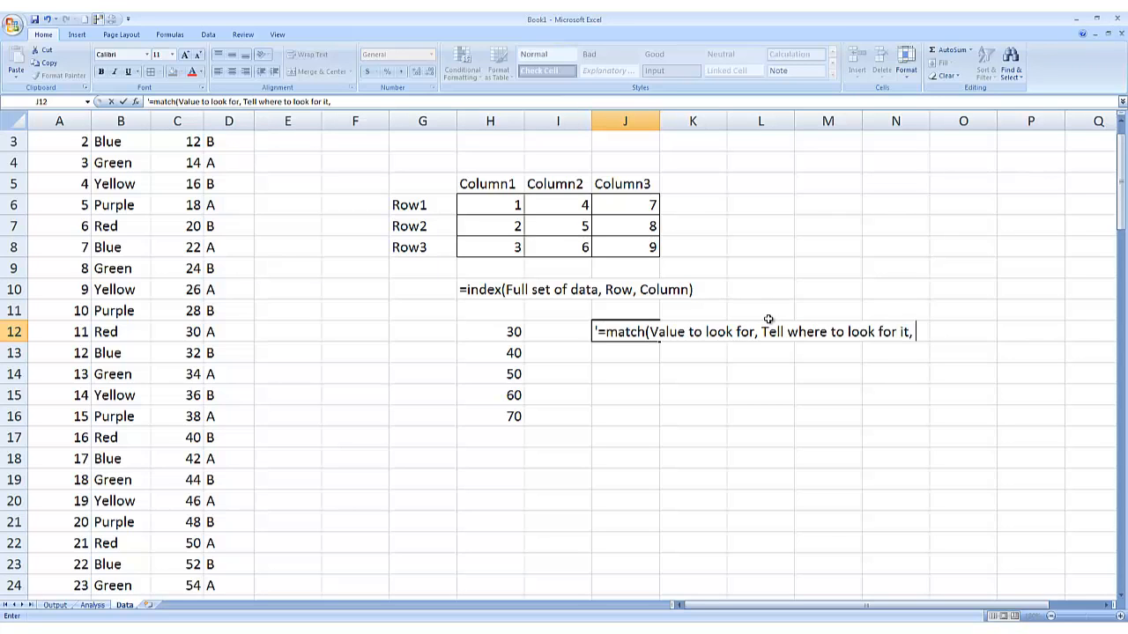
text(0))
key(Return)
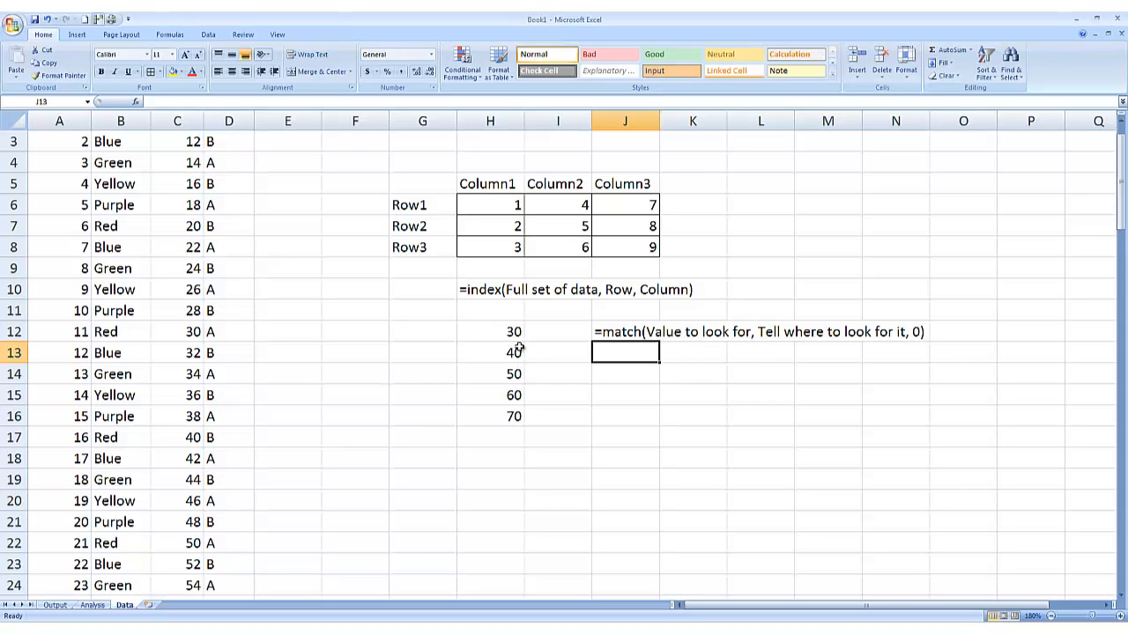
Enter the formula =match(50,H12:H16,0) in cell J13 and check it against the list H12:H16.
text(=match()
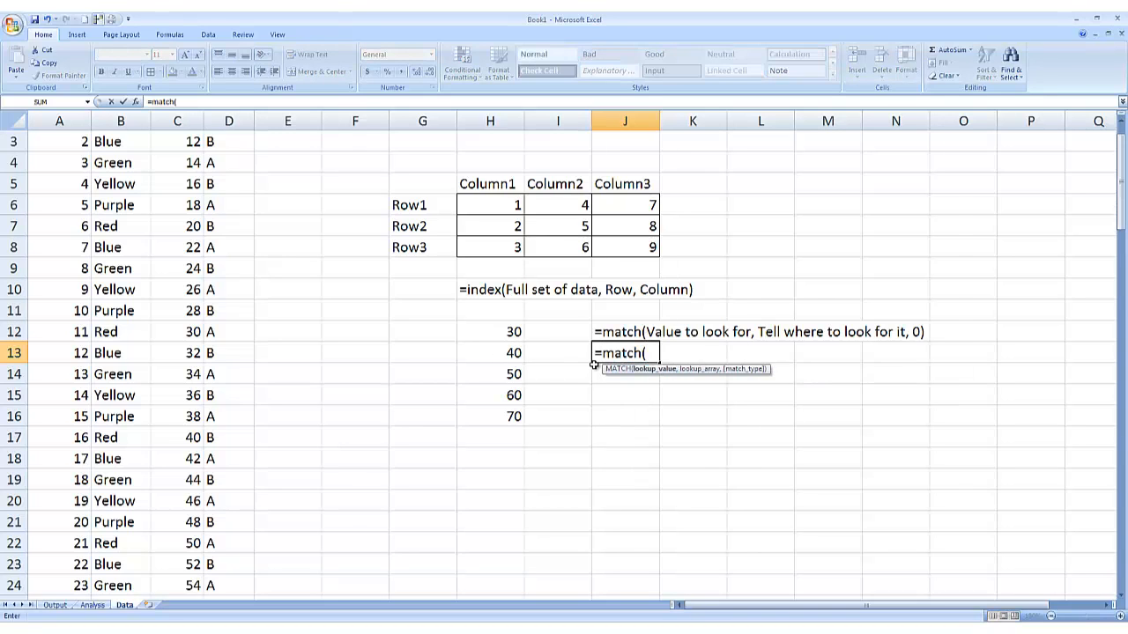
text(50,)
drag(507, 333, 506, 412)
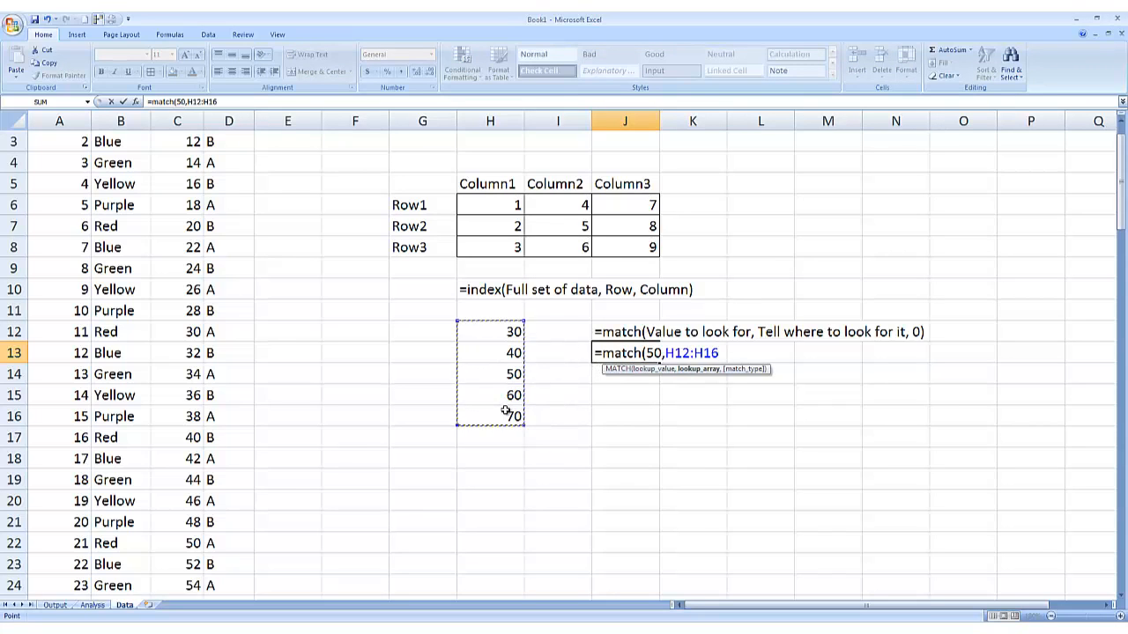
text(,0))
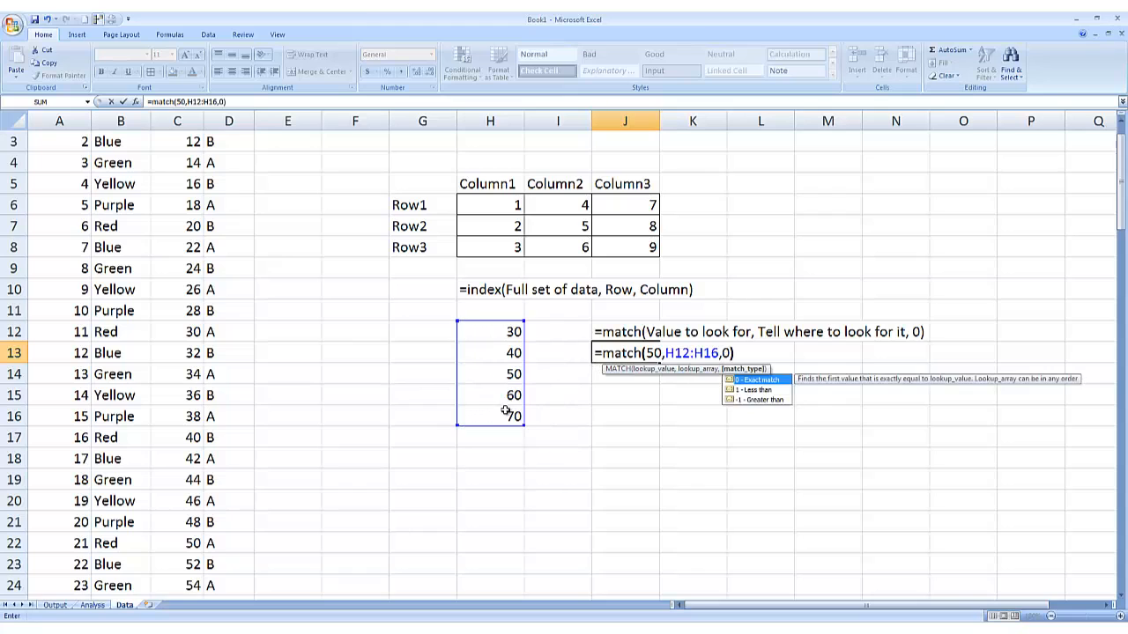
key(Return)
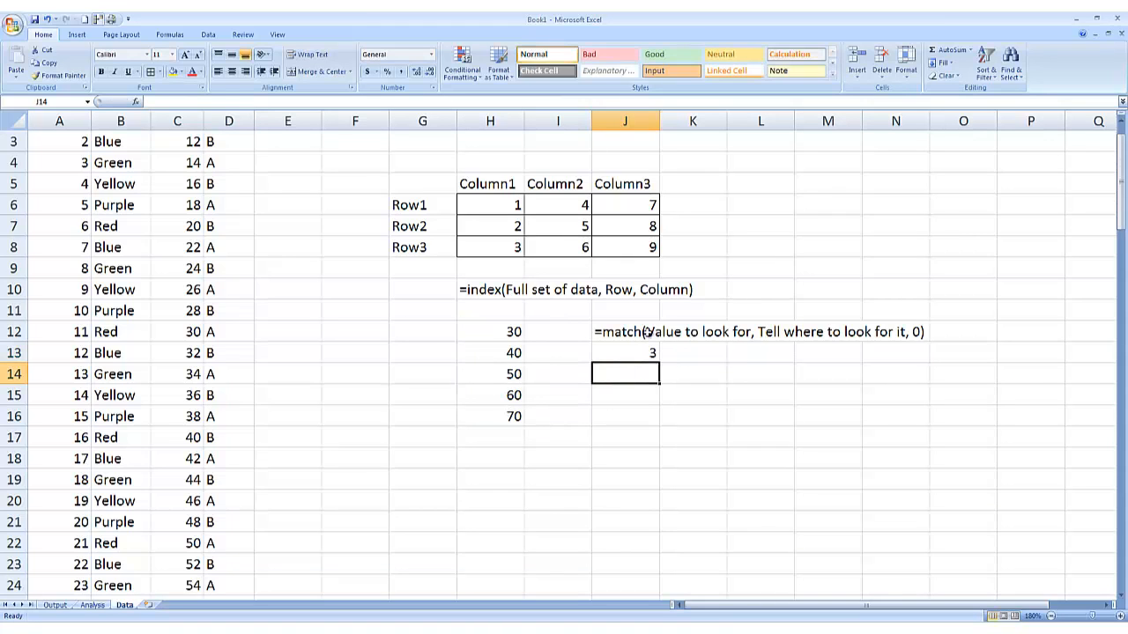
drag(493, 331, 503, 415)
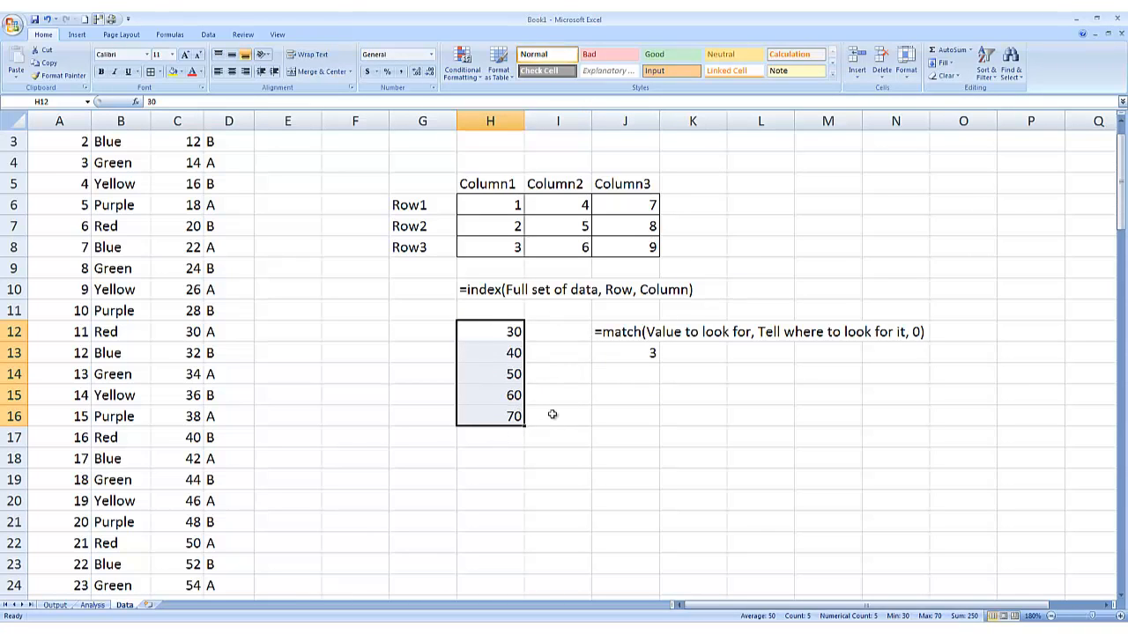
Check the arguments of the MATCH formula in cell J13.
click(612, 357)
click(209, 101)
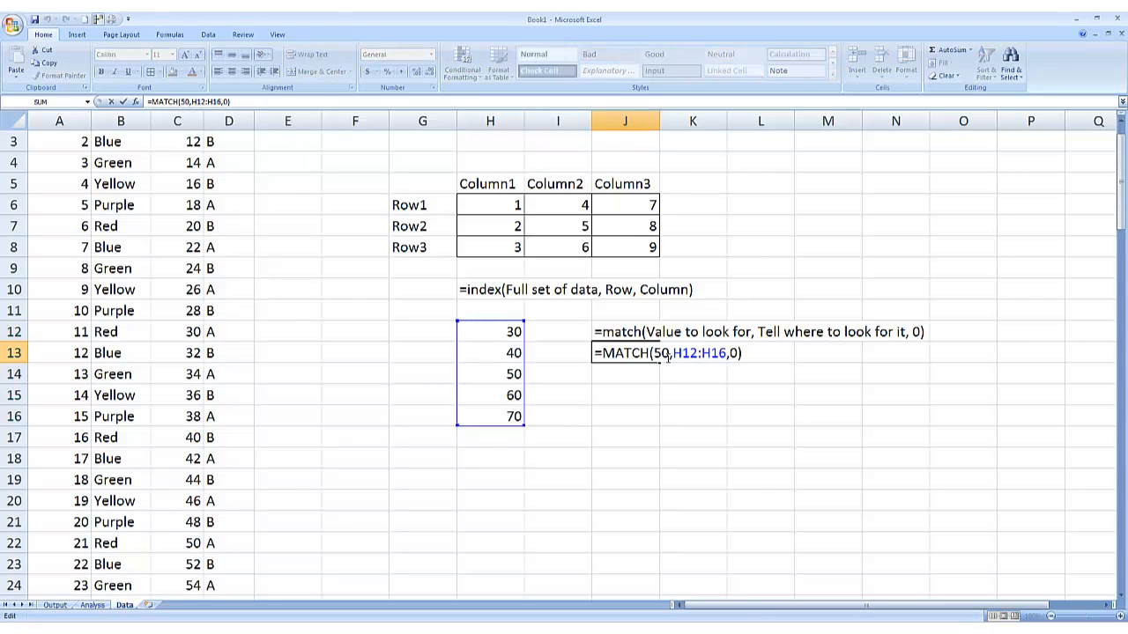
key(ctrl+Return)
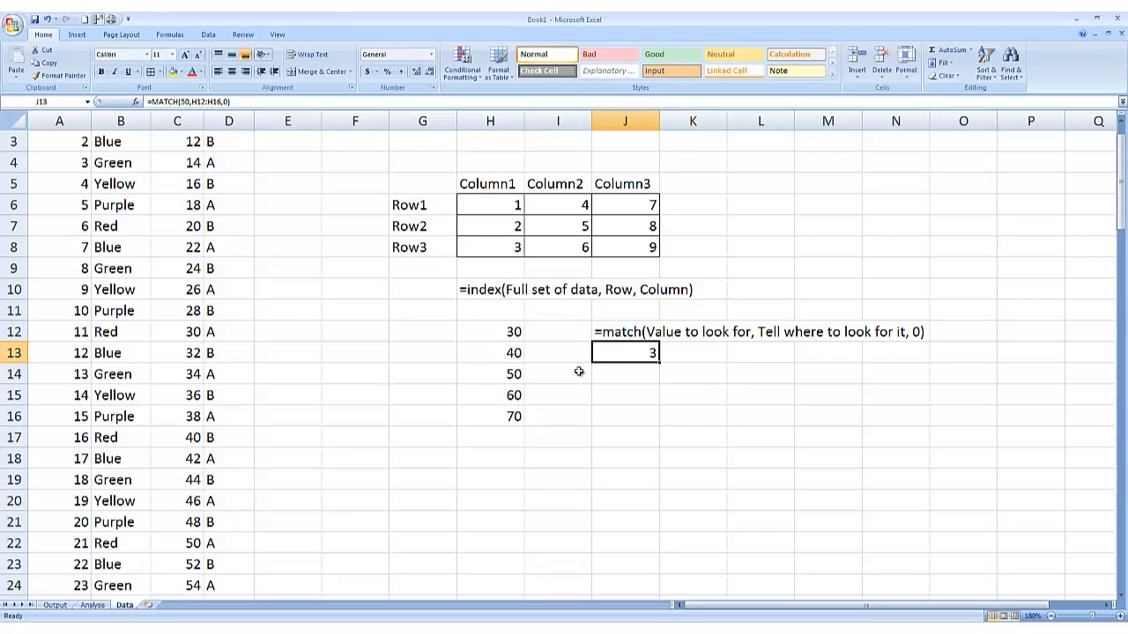
Replace the formula in cell J13 with =match(7,H6:J6,0) to look up 7 across the table's first row.
text(=match()
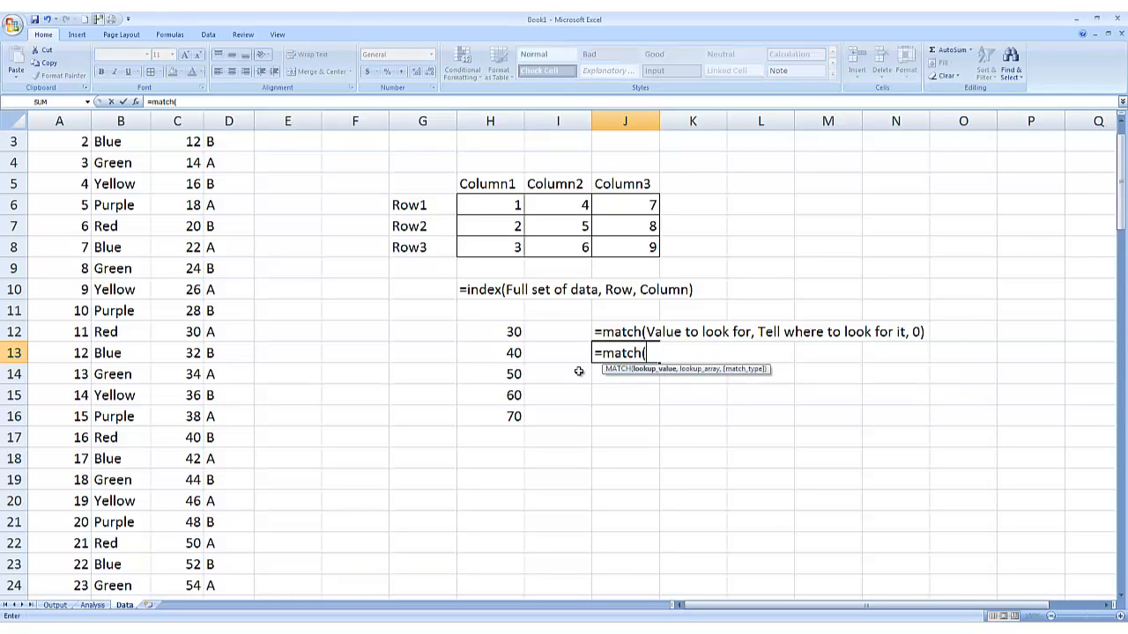
drag(493, 205, 628, 208)
key(BackSpace)
key(BackSpace)
key(BackSpace)
key(BackSpace)
key(BackSpace)
text(7,)
drag(497, 212, 631, 205)
text(,0)
key(Return)
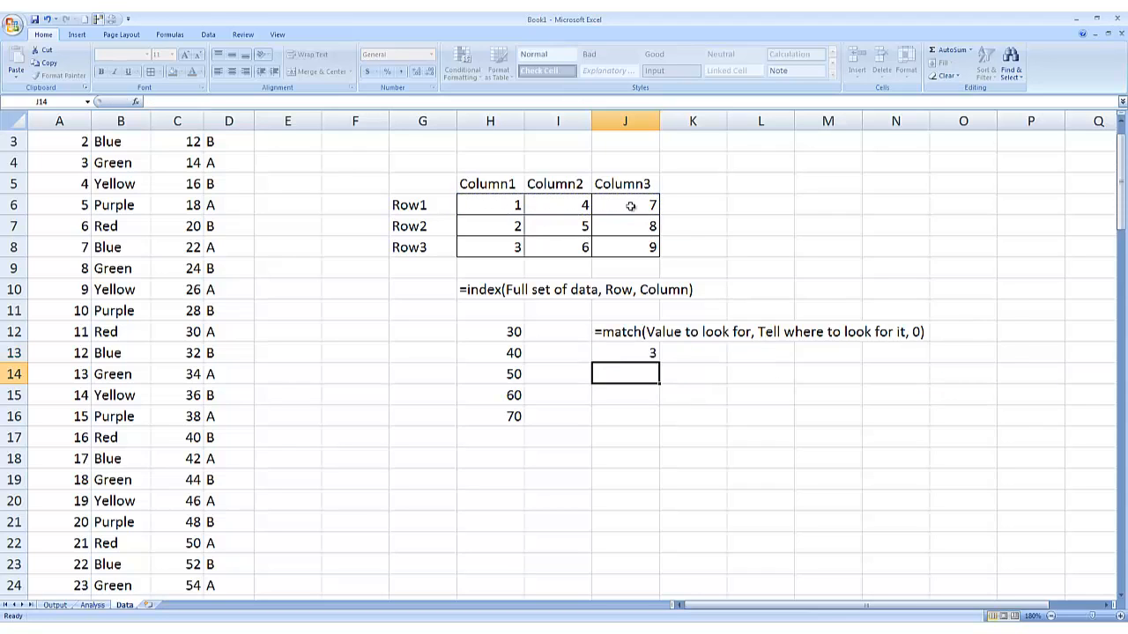
Clear the MATCH result in cell J13 and the list of values in cells H12 to H16.
key(Up)
key(Delete)
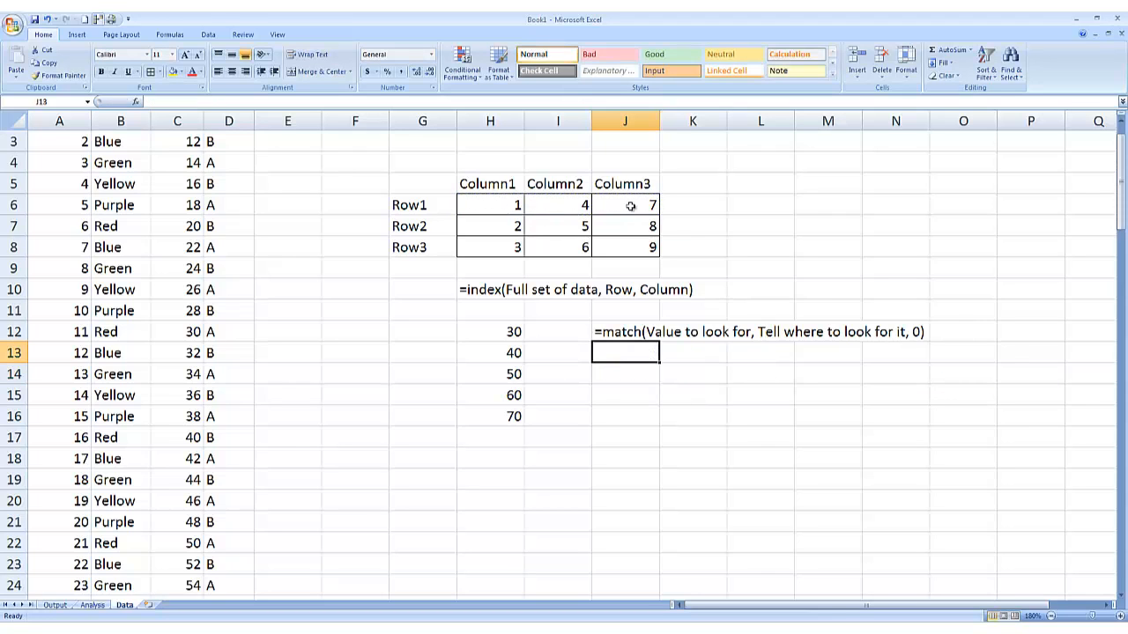
key(Up)
key(Left)
key(Left)
key(ctrl+shift+Down)
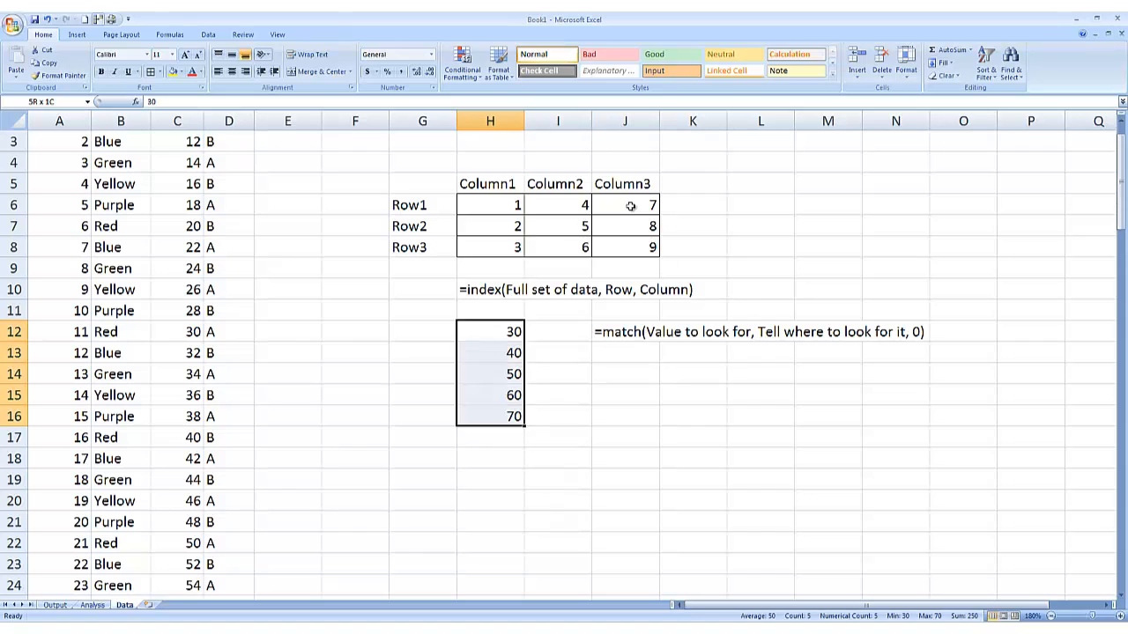
key(Delete)
Move the MATCH syntax note from cell J12 to cell H12.
key(Right)
key(Right)
key(ctrl+x)
key(Left)
key(Left)
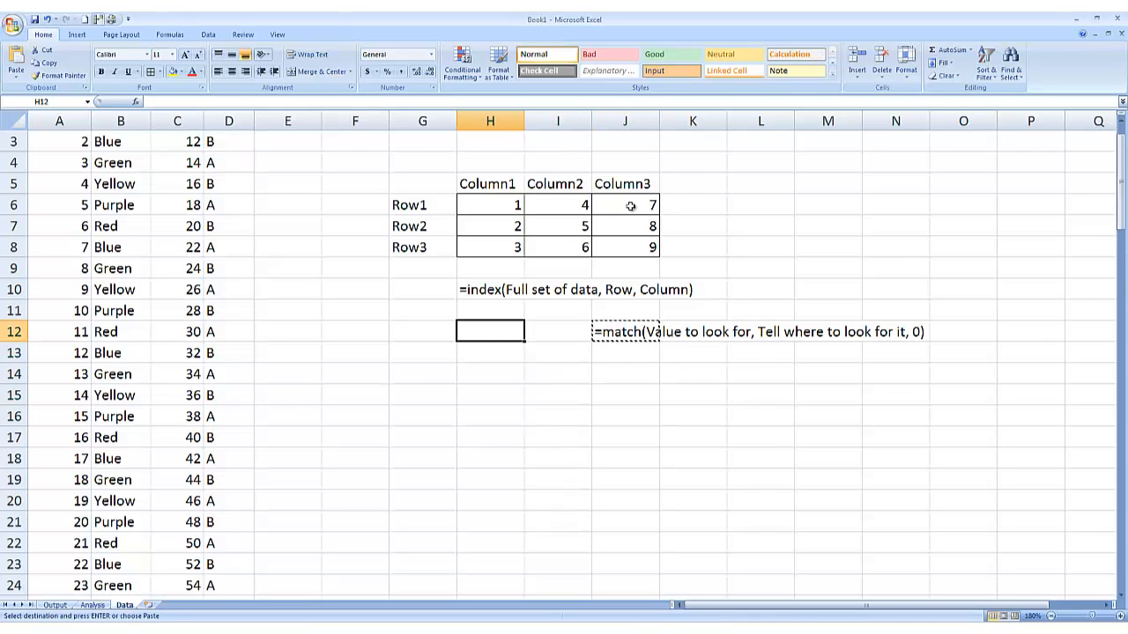
key(ctrl+v)
key(Right)
key(Up)
key(Left)
key(Left)
key(Up)
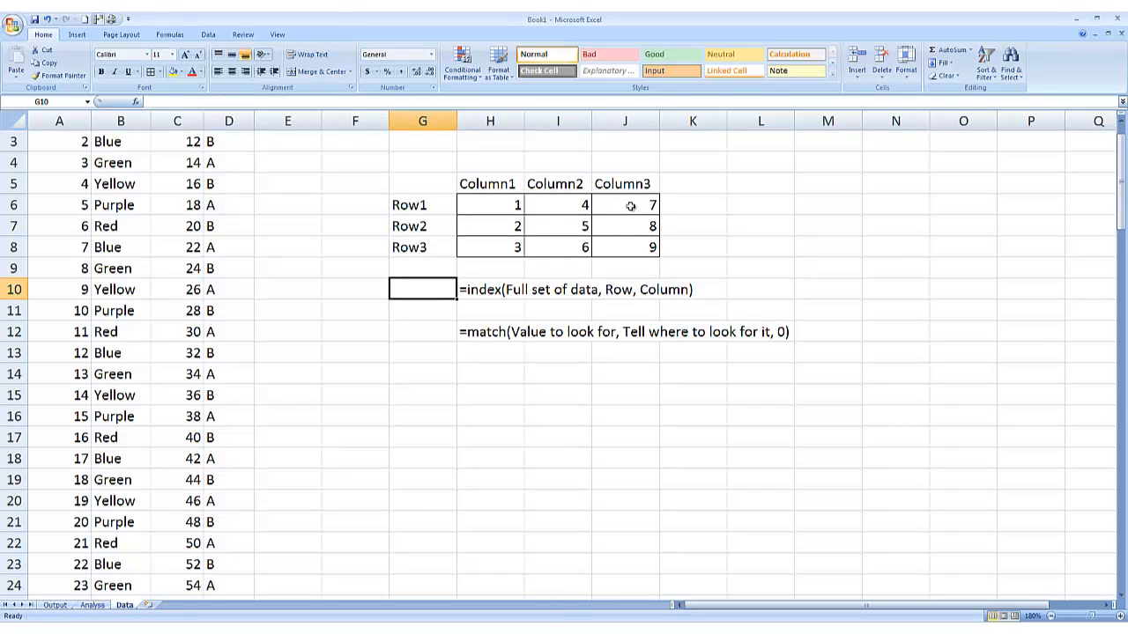
Replace the table's column headers in cells H5 to J5 with Red, Blue and Green.
key(Down)
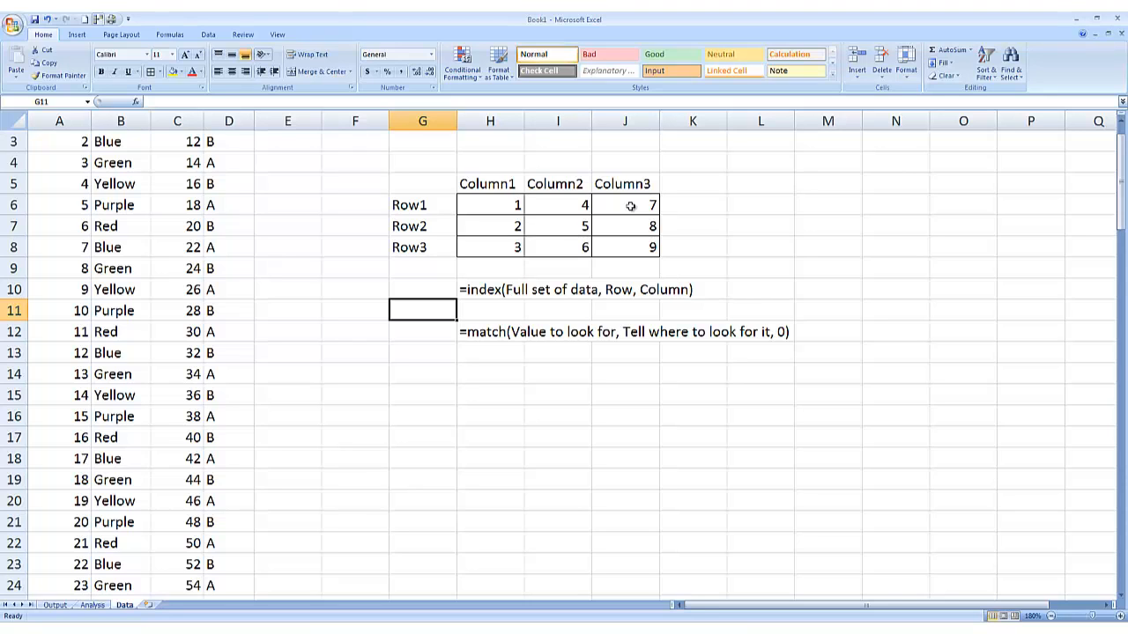
key(Up)
key(Up)
key(Up)
key(Up)
key(Up)
key(Up)
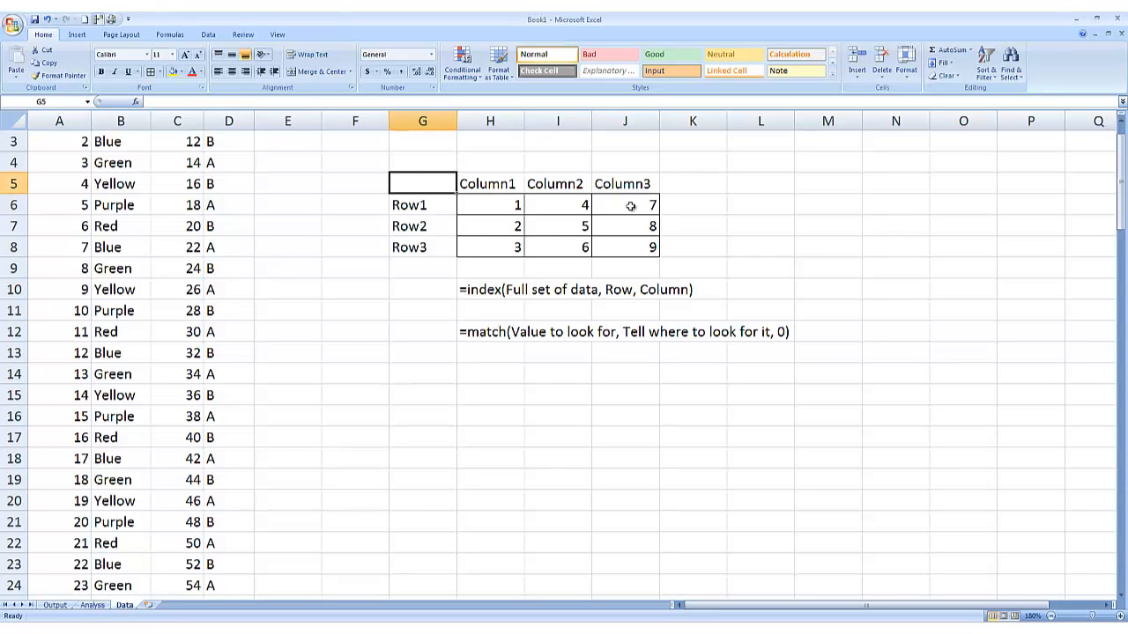
key(Right)
key(shift+Right)
key(shift+Right)
key(Delete)
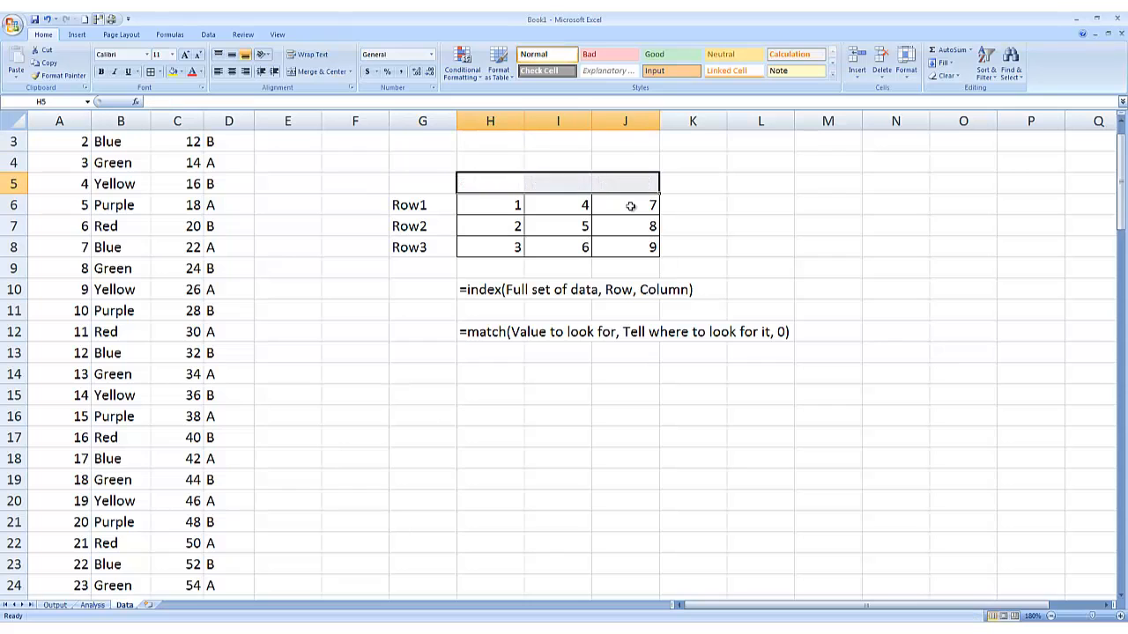
key(shift+Left)
key(shift+Left)
text(Red)
key(Tab)
text(Blue)
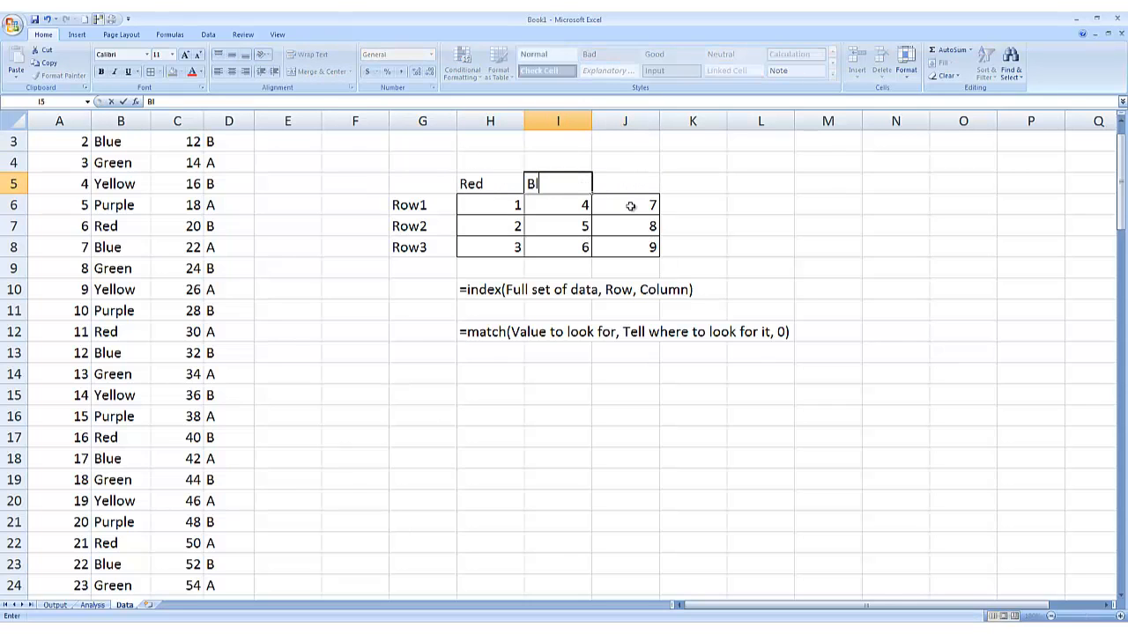
key(Tab)
text(Green)
Replace the table's row labels in cells G6 to G8 with the values 10, 20 and 30.
key(Left)
key(Left)
key(Left)
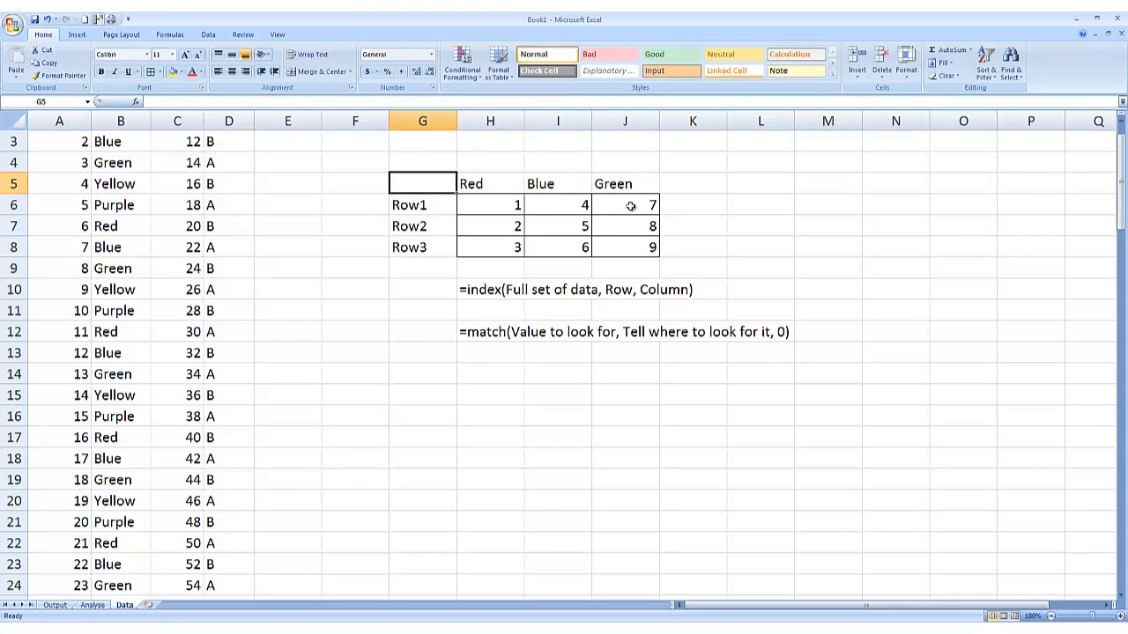
key(Down)
key(shift+Down)
key(shift+Down)
key(Delete)
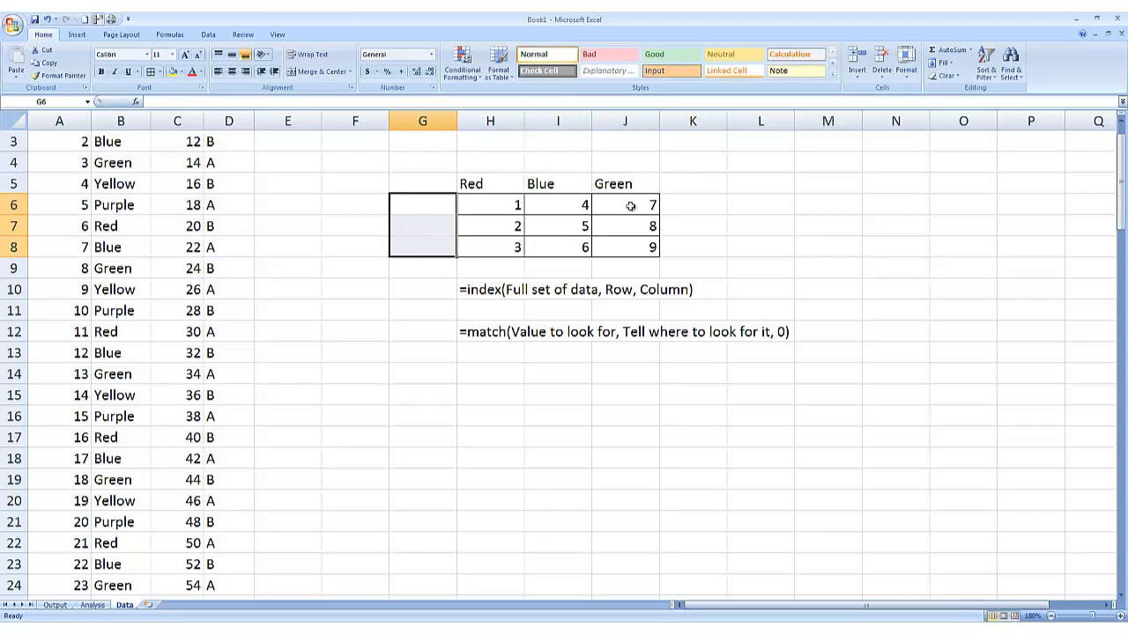
key(shift+Up)
key(shift+Up)
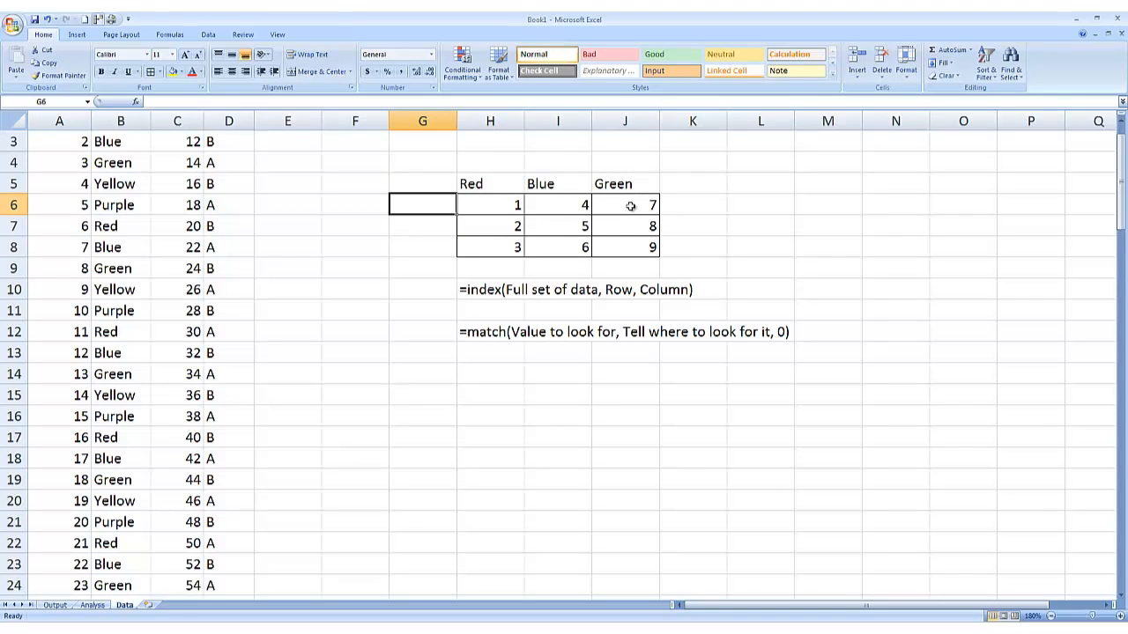
text(10)
key(Return)
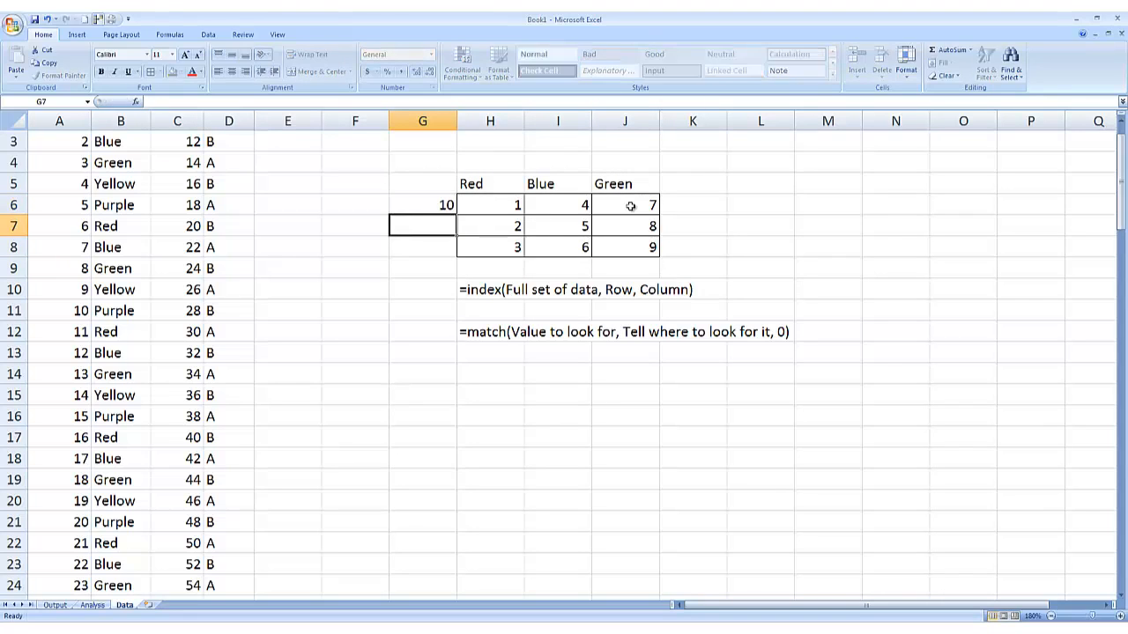
text(20)
key(Return)
text(30)
key(Return)
Format the row labels in cells G6 to G8 in Accounting format with a dollar sign and no decimal places.
key(Up)
key(shift+Up)
key(shift+Up)
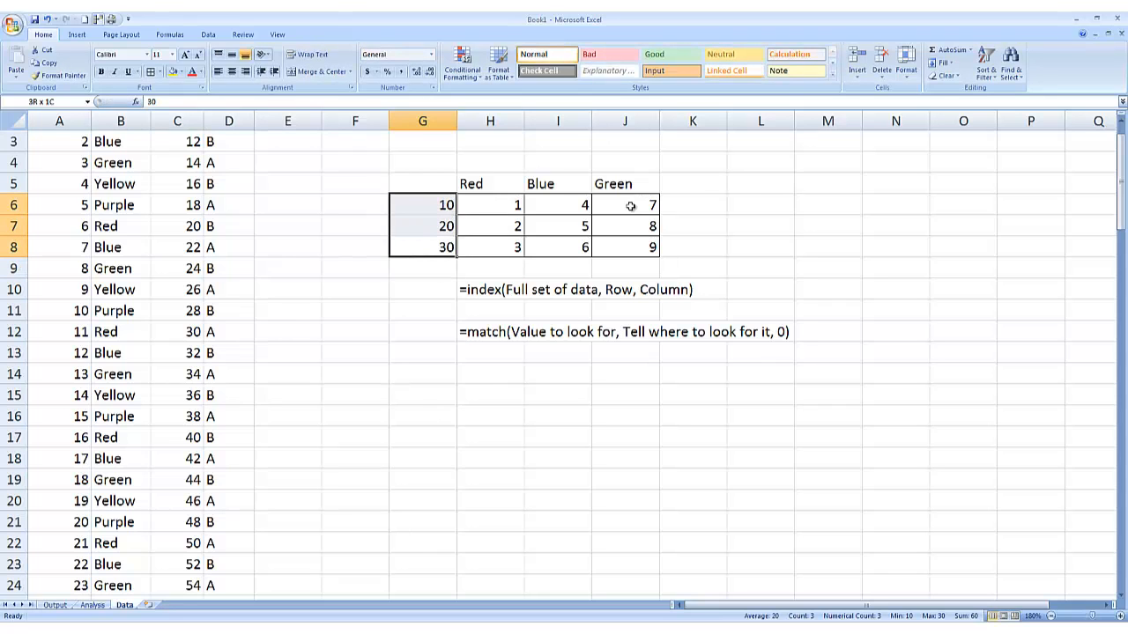
click(367, 71)
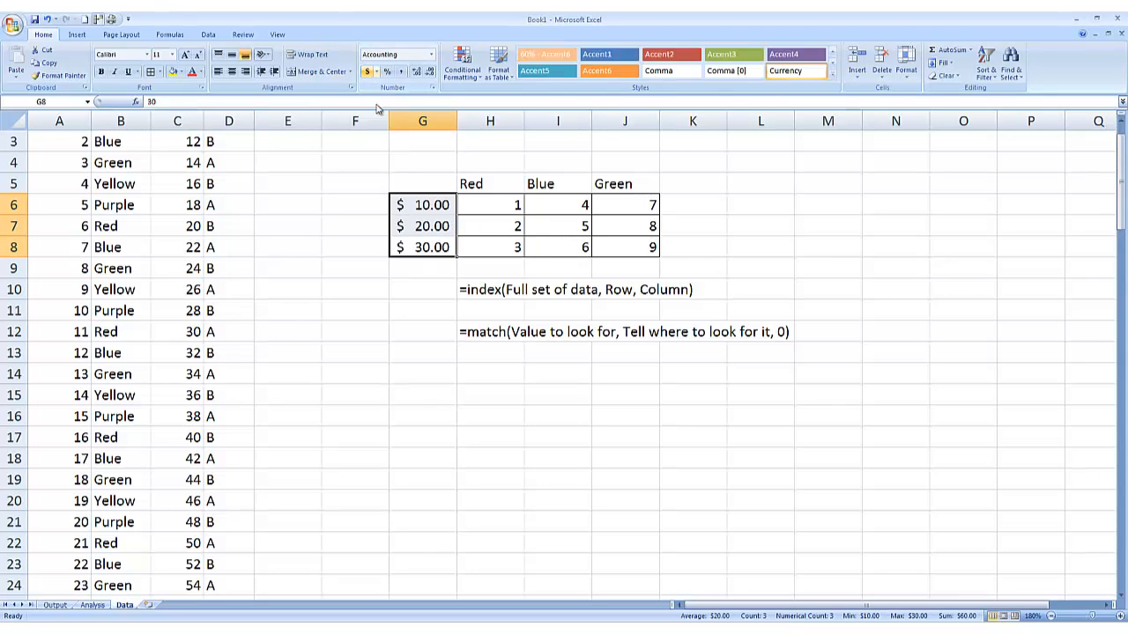
click(381, 284)
drag(434, 205, 436, 249)
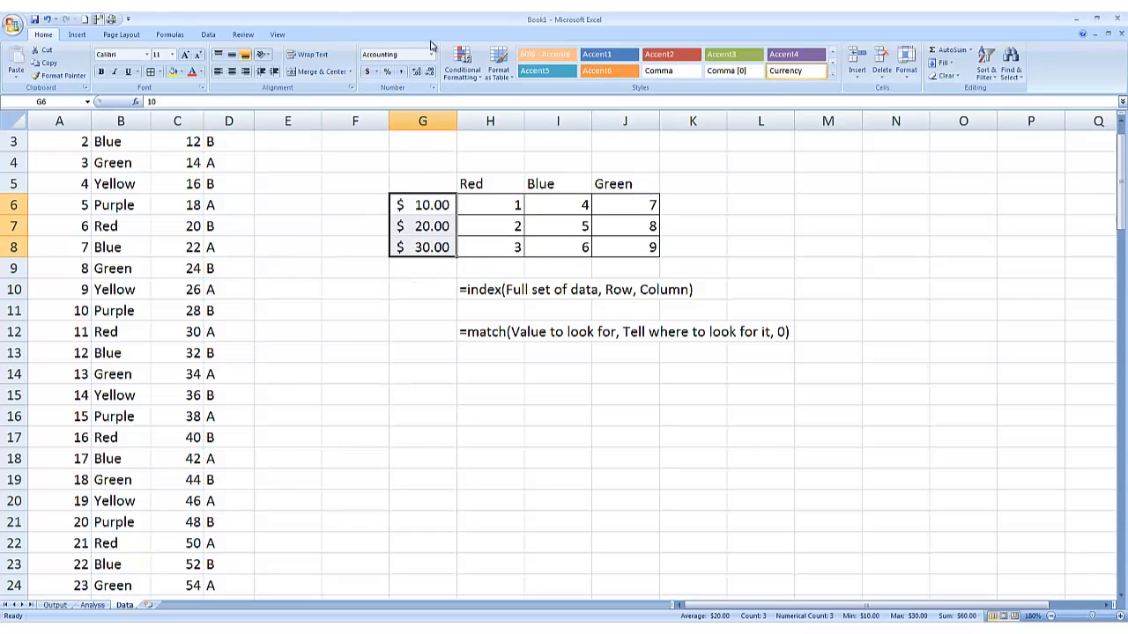
click(429, 71)
click(429, 71)
click(438, 351)
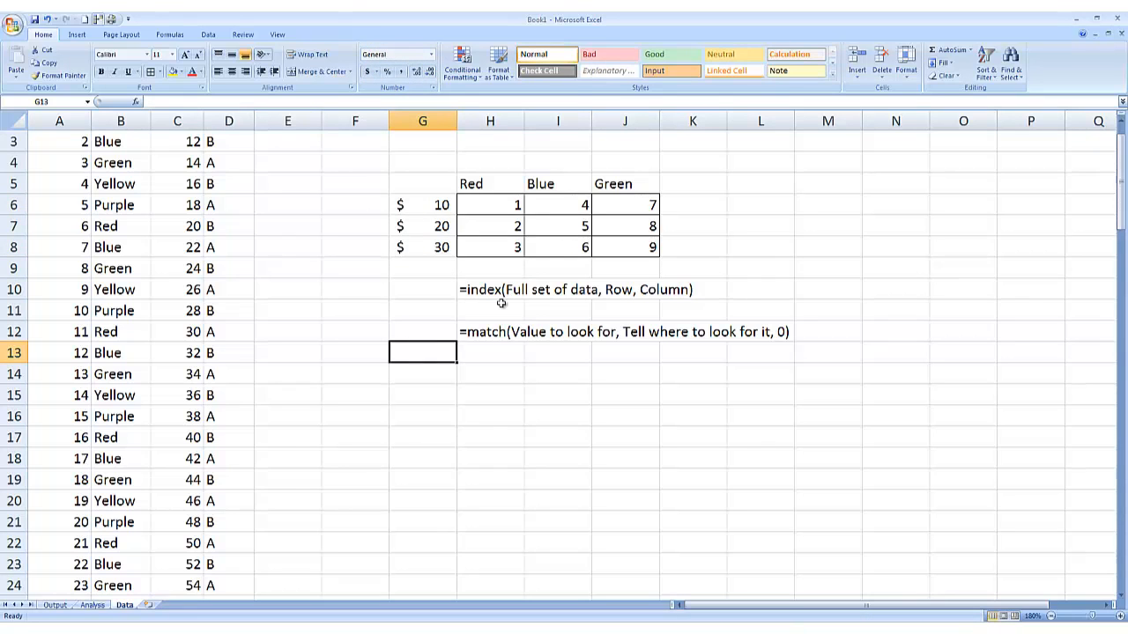
Add a border around cell H15 below the syntax notes.
click(479, 381)
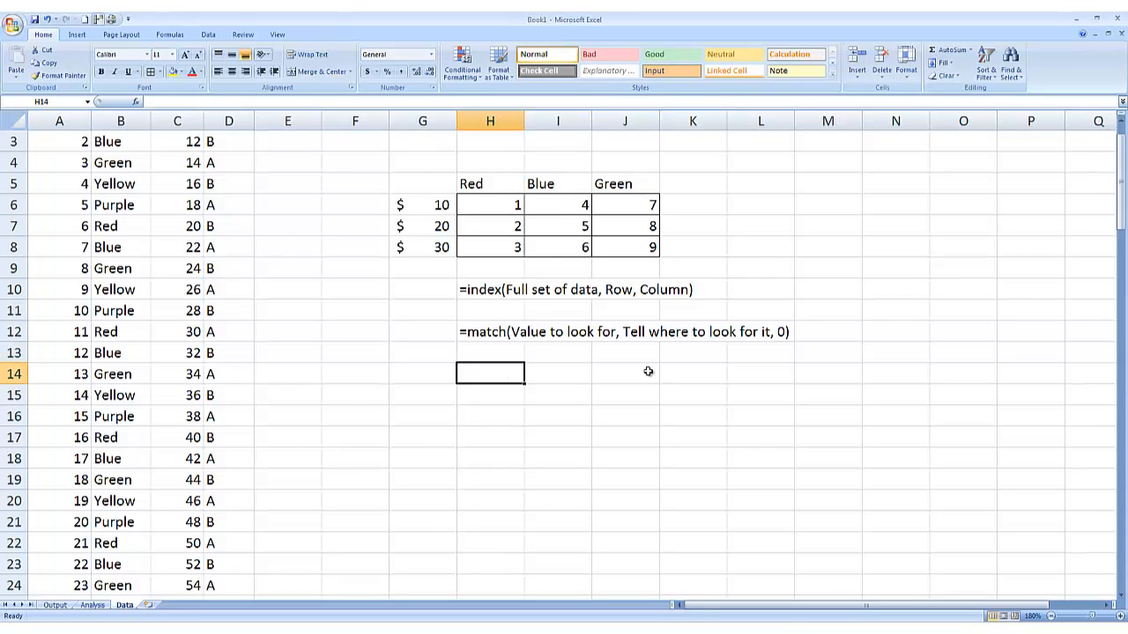
key(Left)
key(Down)
key(Right)
key(Up)
key(Left)
key(Down)
key(Right)
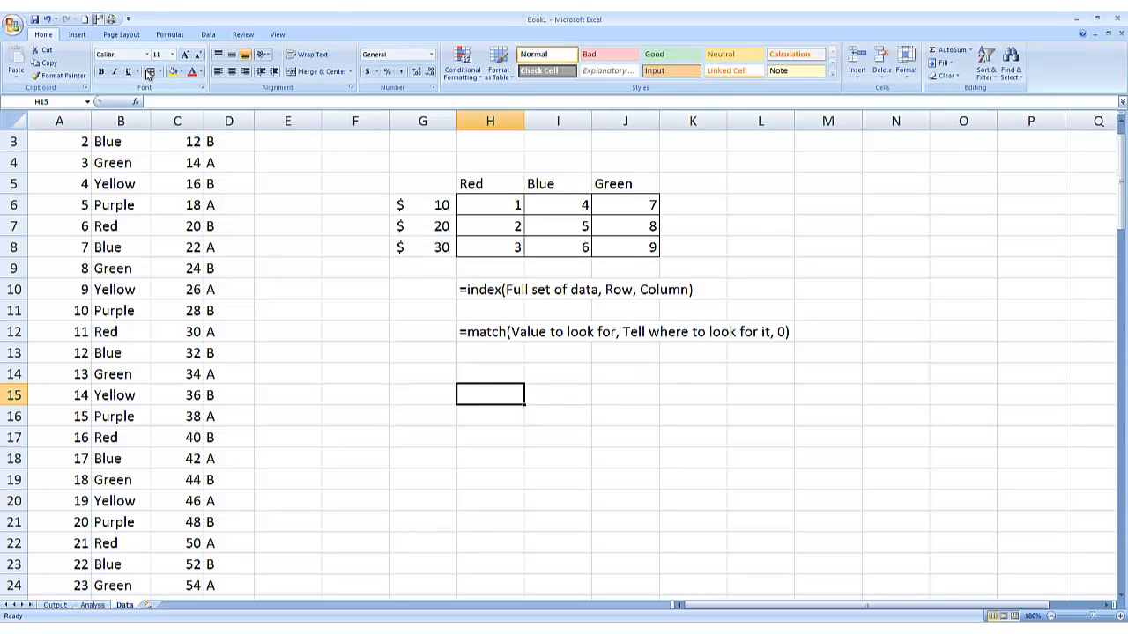
Enter the lookup criteria Blue in cell H14 and 30 in cell G15.
click(492, 380)
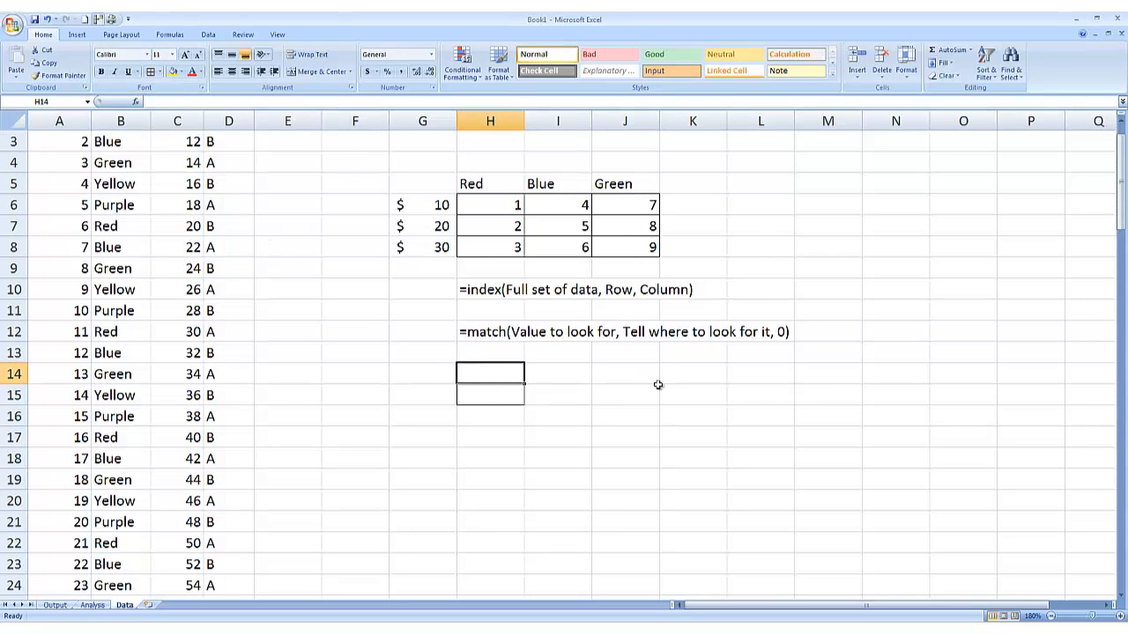
text(Blue)
key(Return)
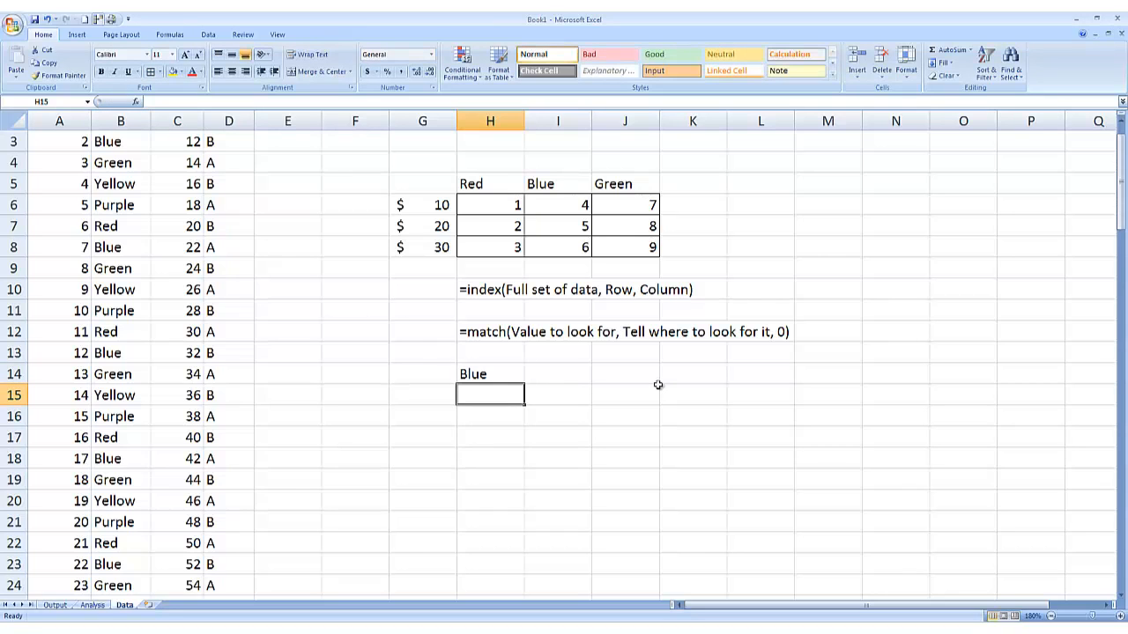
key(Left)
text(30)
key(Return)
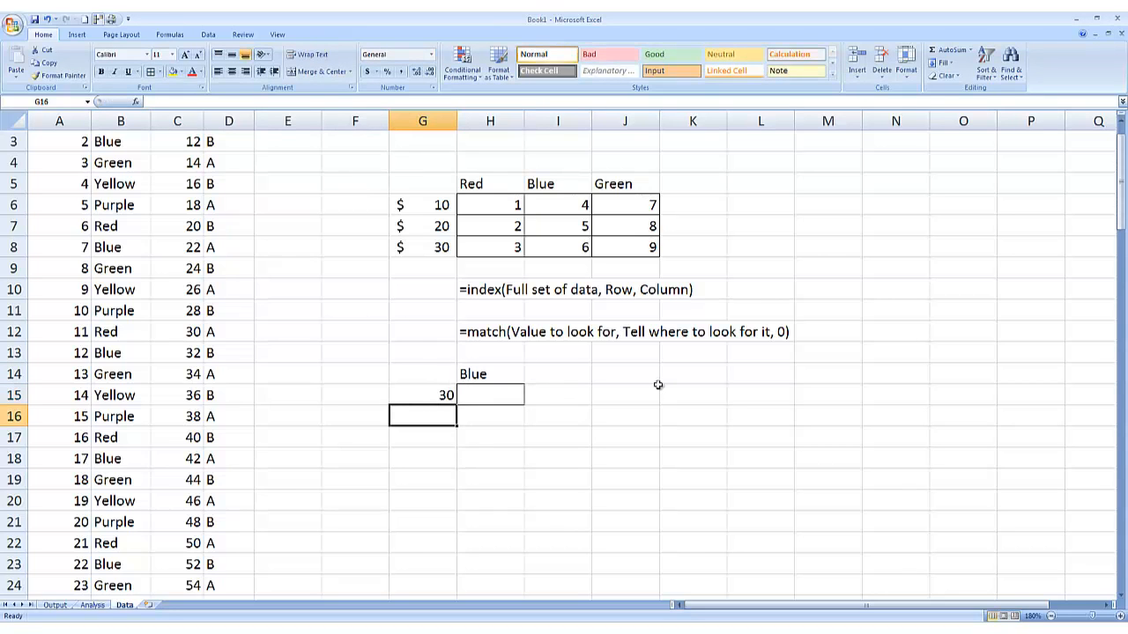
Trace the Blue column down to the table cell where it meets the $30 row.
key(Up)
key(Right)
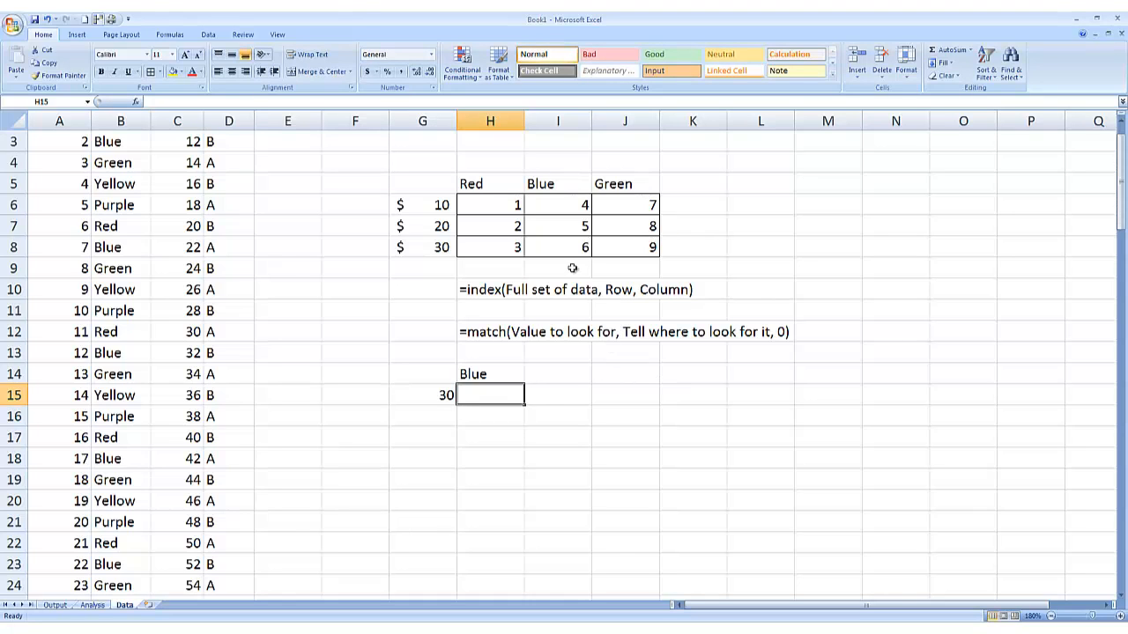
drag(549, 201, 549, 250)
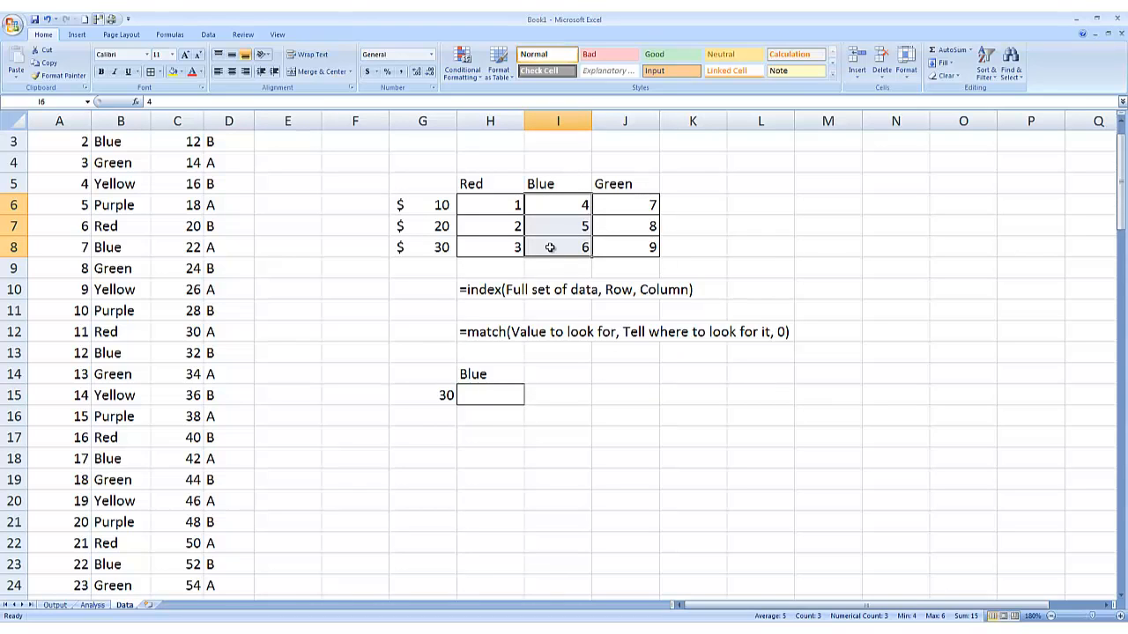
click(546, 248)
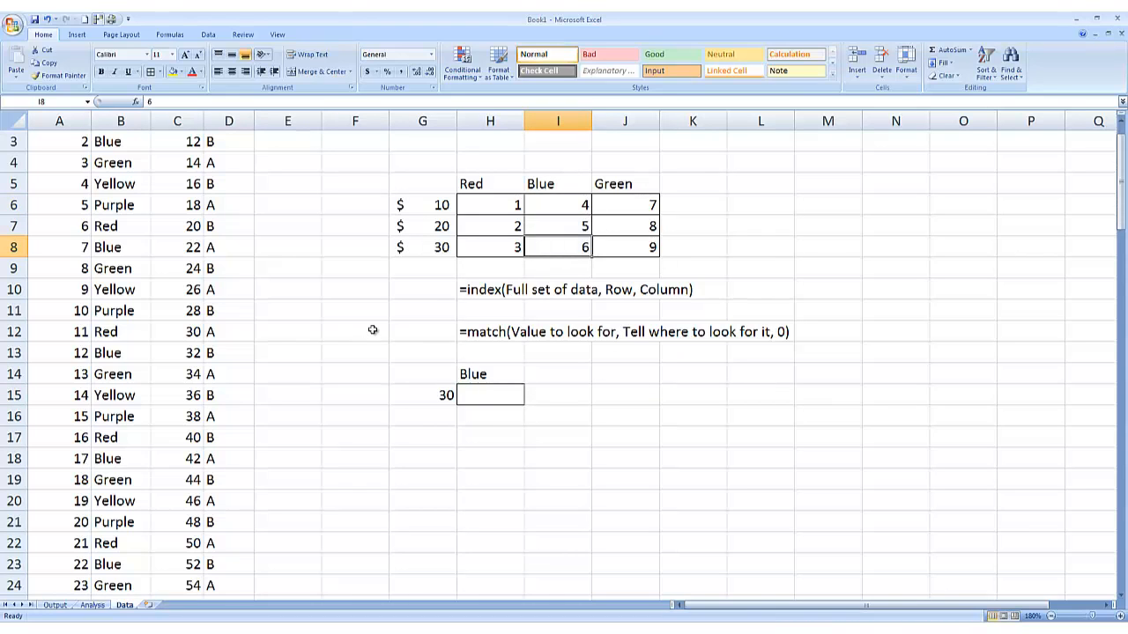
click(482, 392)
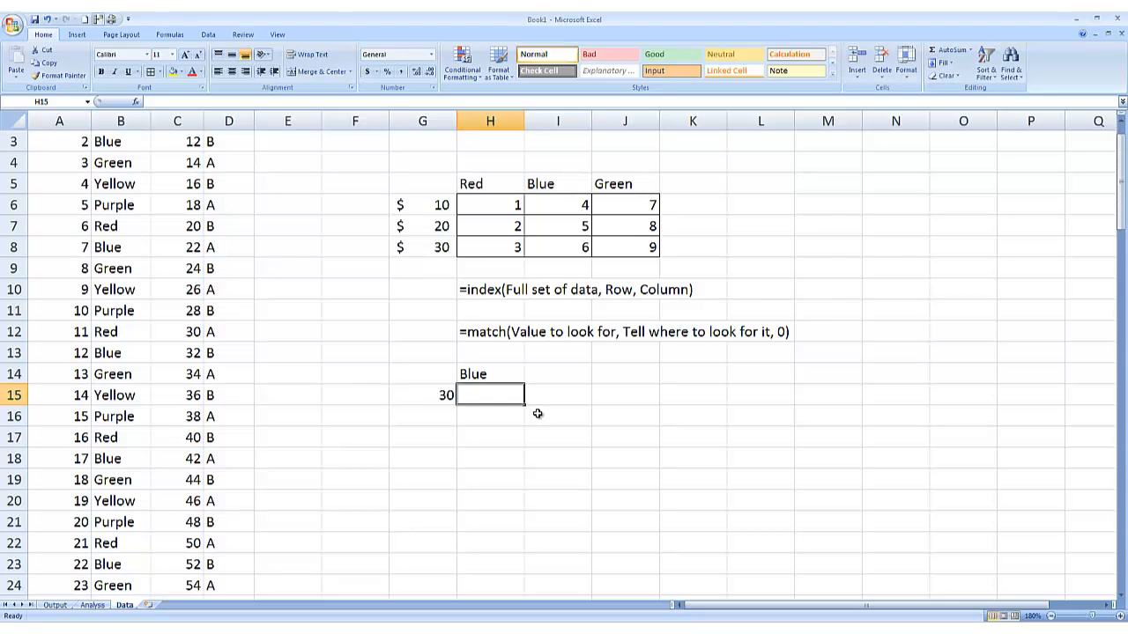
text(=index()
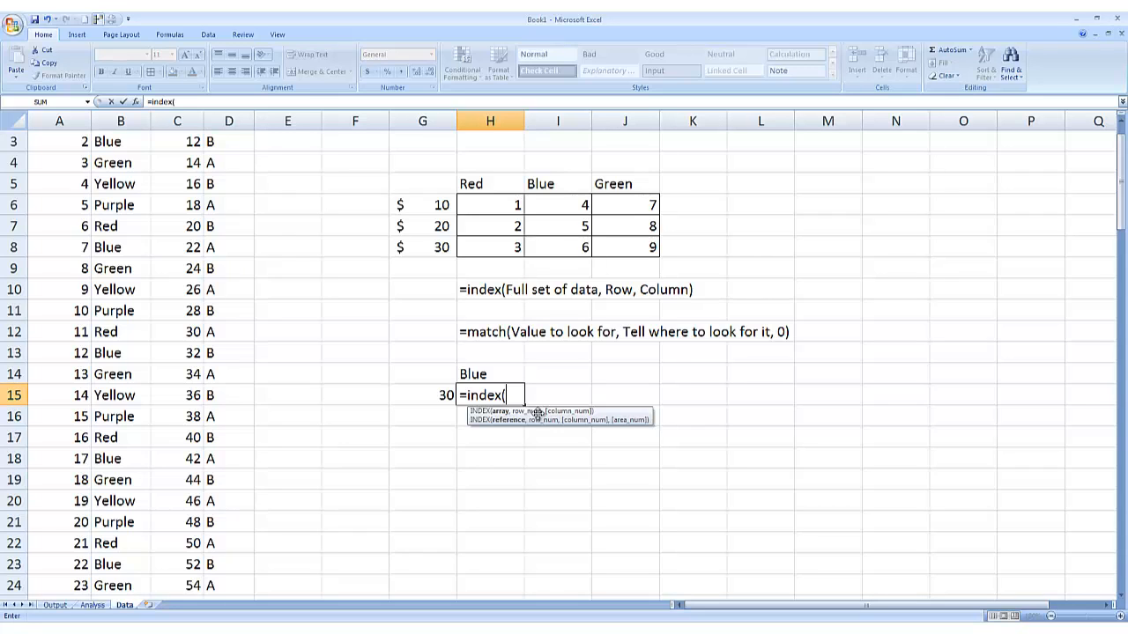
drag(489, 203, 628, 253)
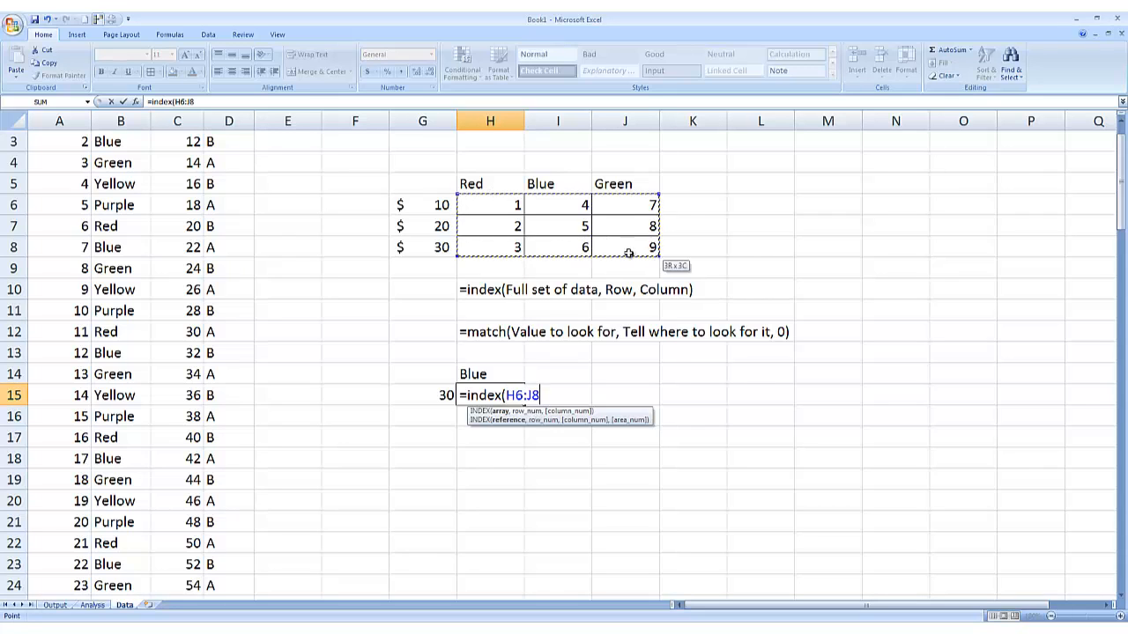
text(,)
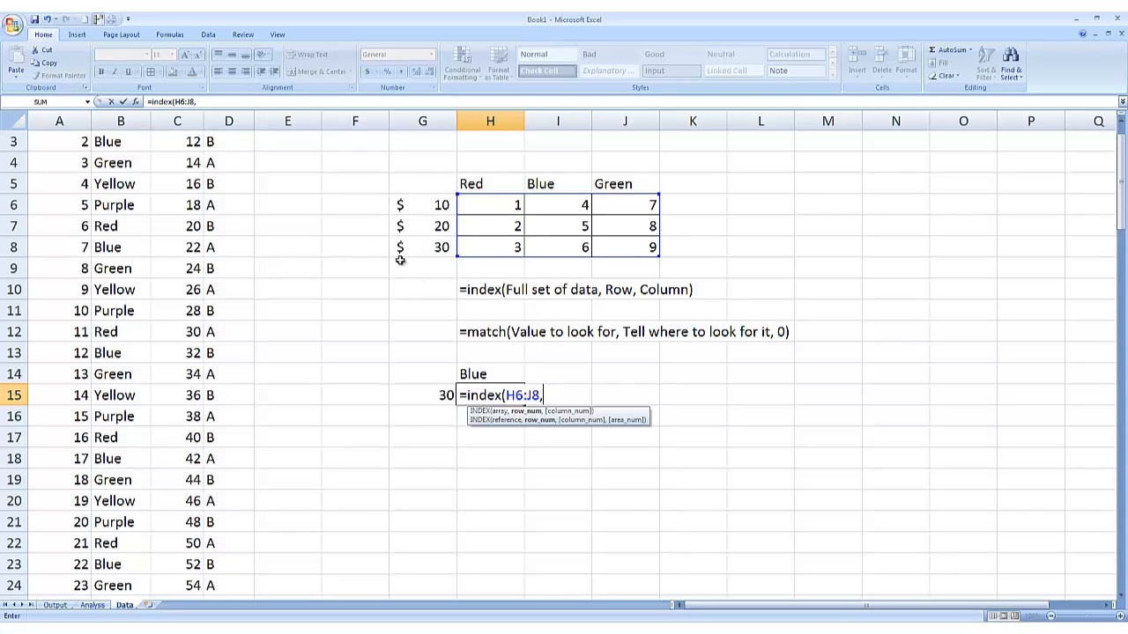
click(428, 394)
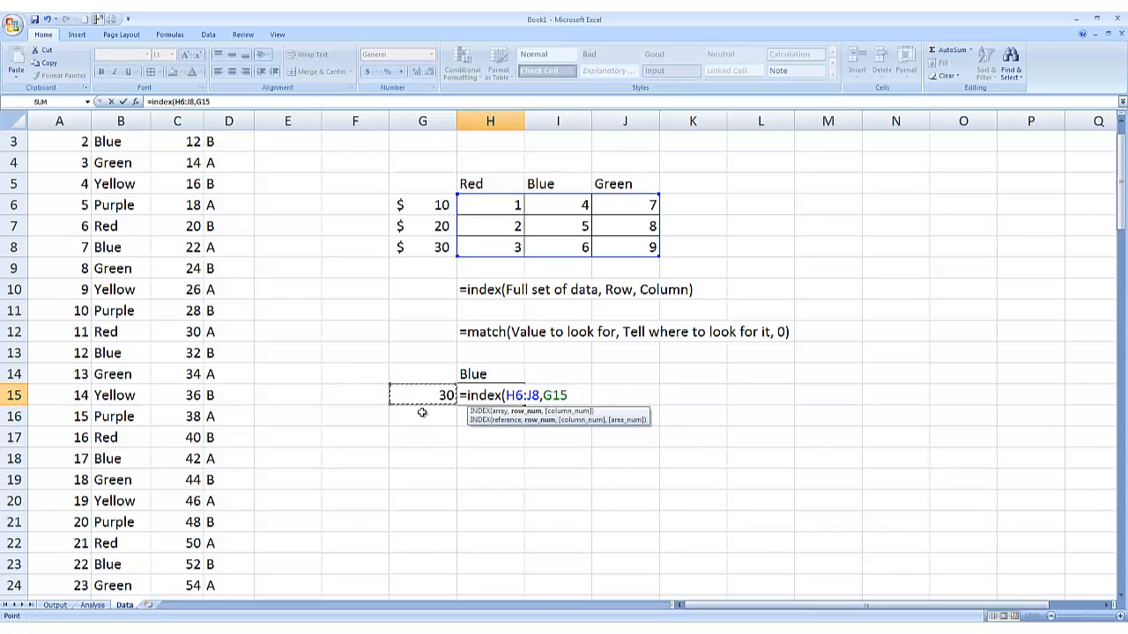
key(BackSpace)
key(BackSpace)
key(BackSpace)
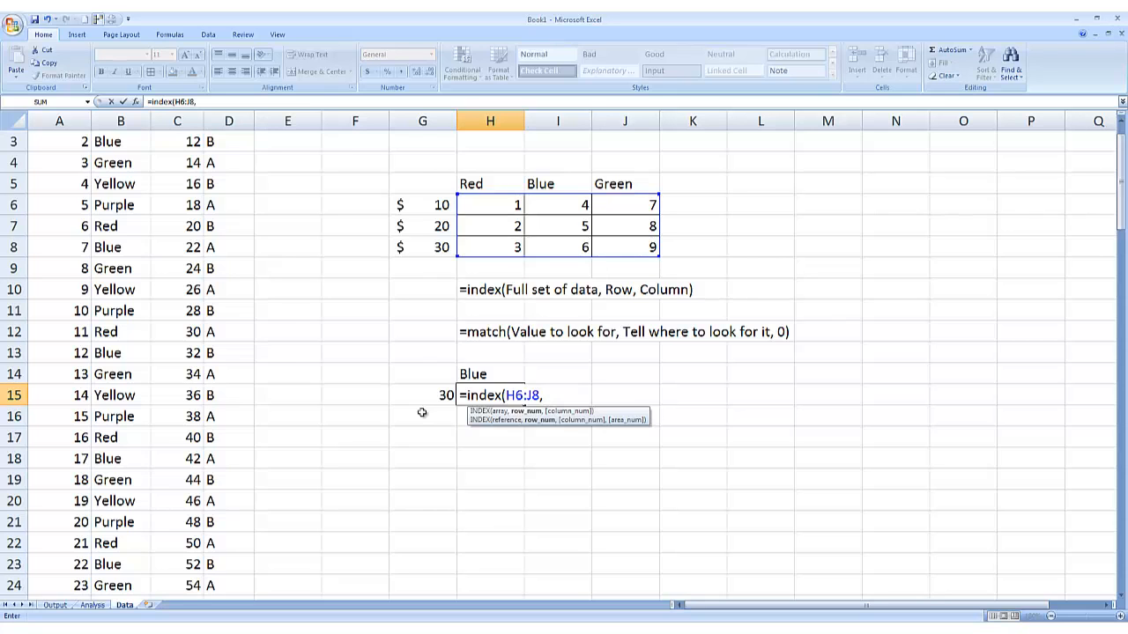
key(Escape)
Number the table rows 1, 2 and 3 in cells F6 to F8 beside the dollar labels.
click(365, 204)
text(1)
key(Return)
text(2)
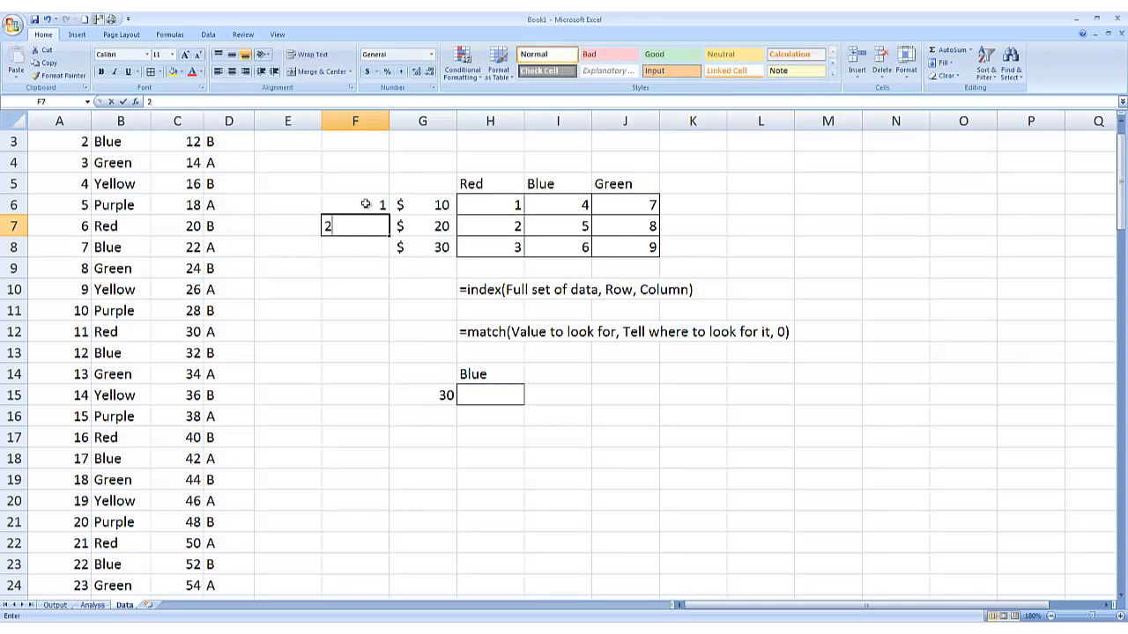
key(Return)
text(3)
key(Return)
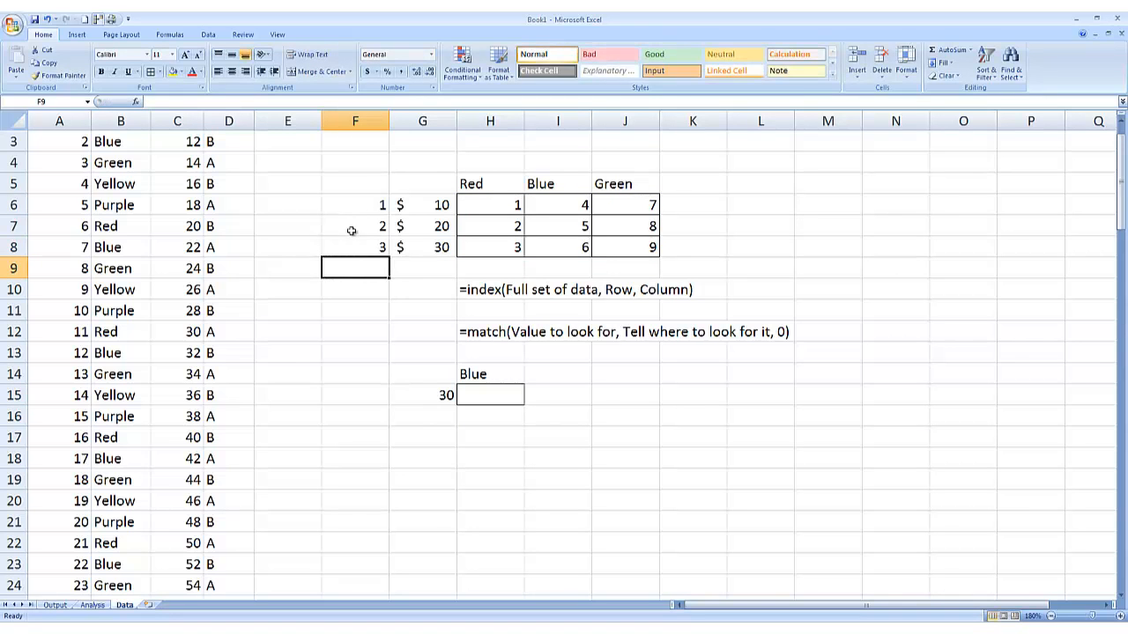
click(355, 249)
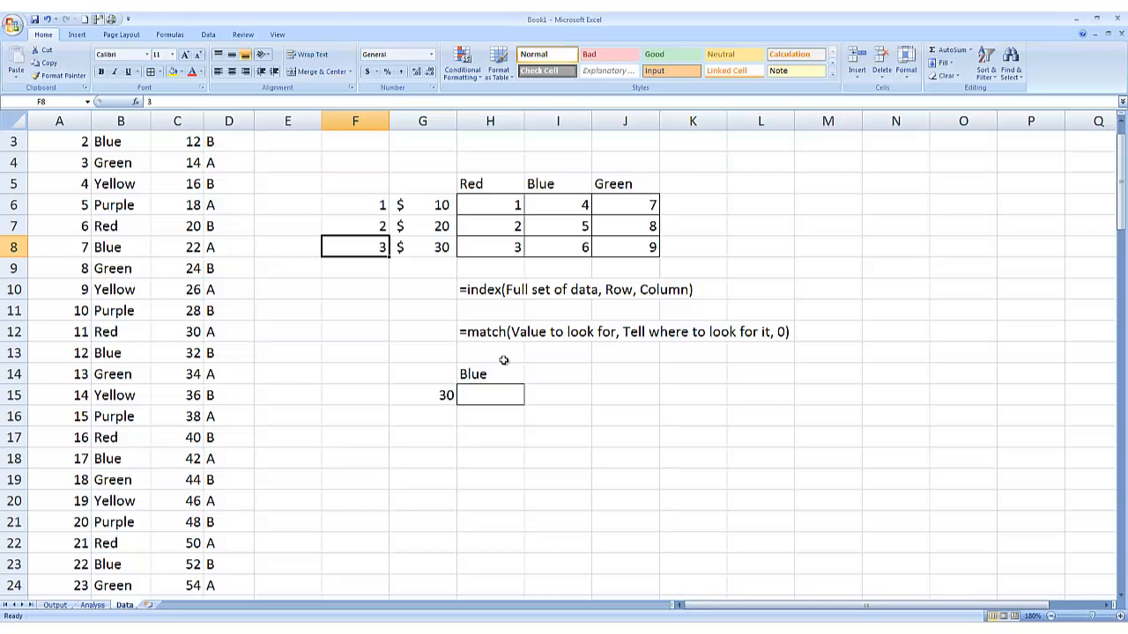
Change the row lookup criterion in cell G15 to 20.
click(437, 396)
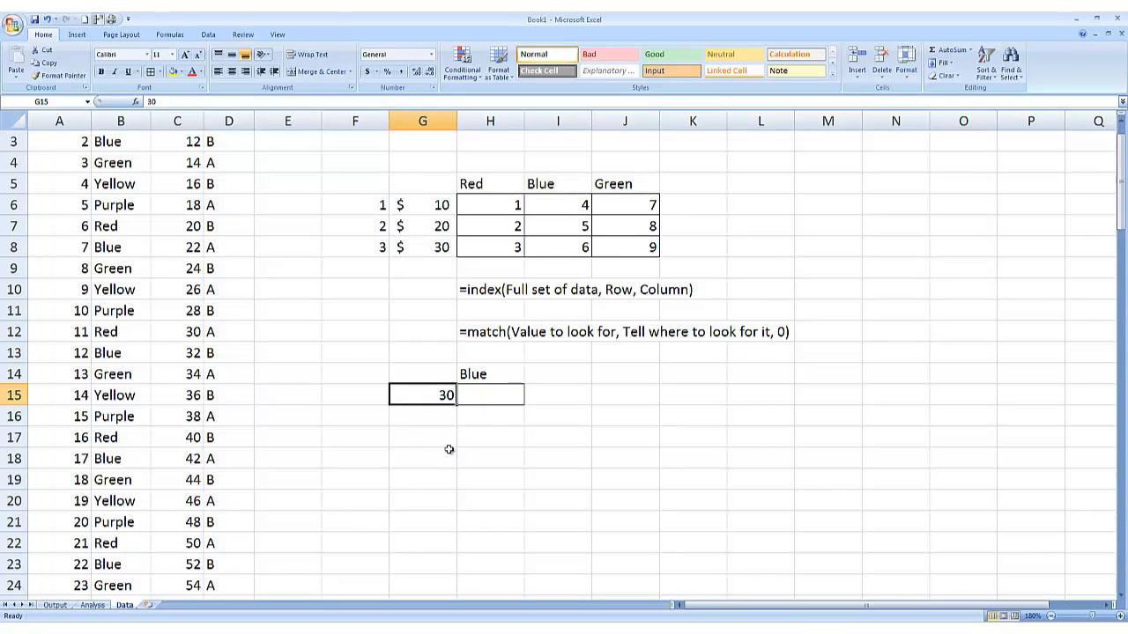
text(20)
key(Return)
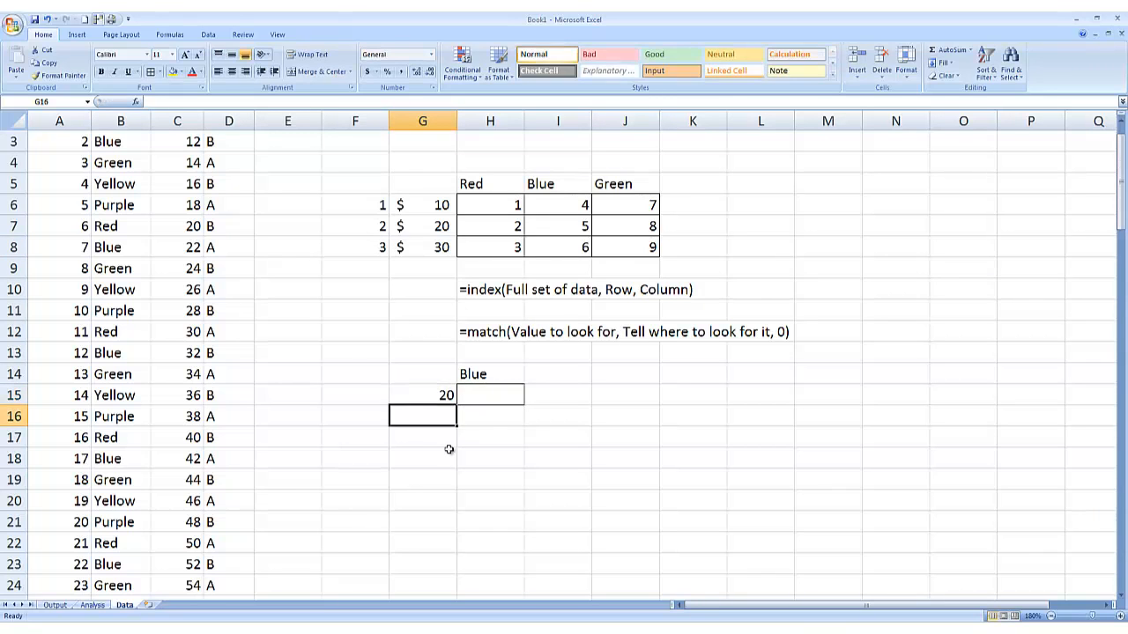
Start an INDEX formula in cell H15 with the table values H6:J8 as its array.
key(Up)
key(Right)
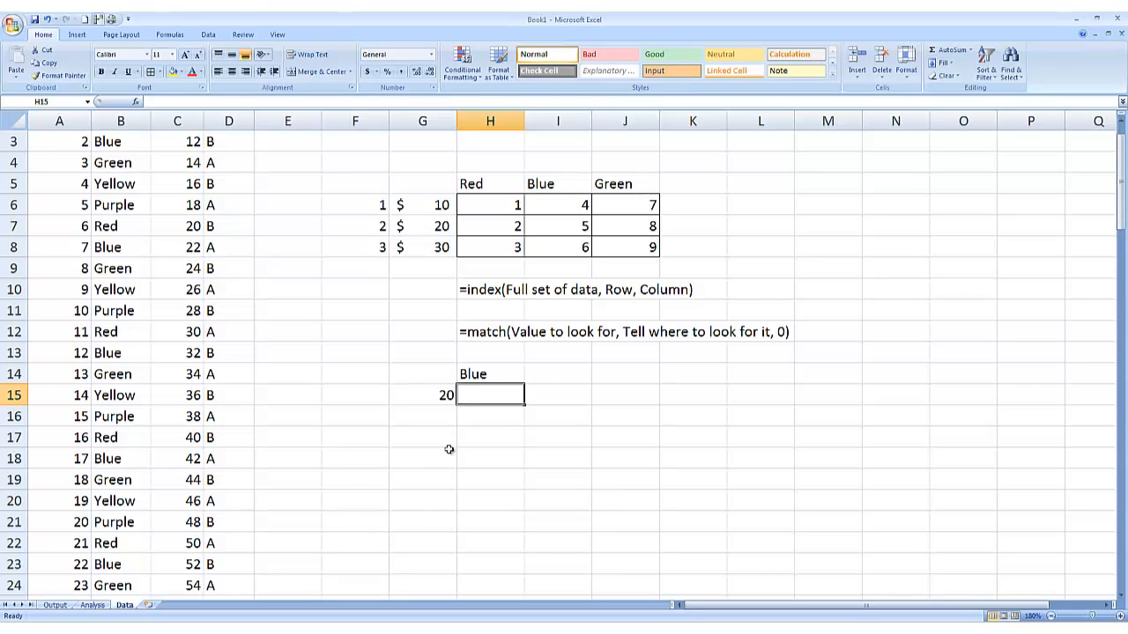
text(=index()
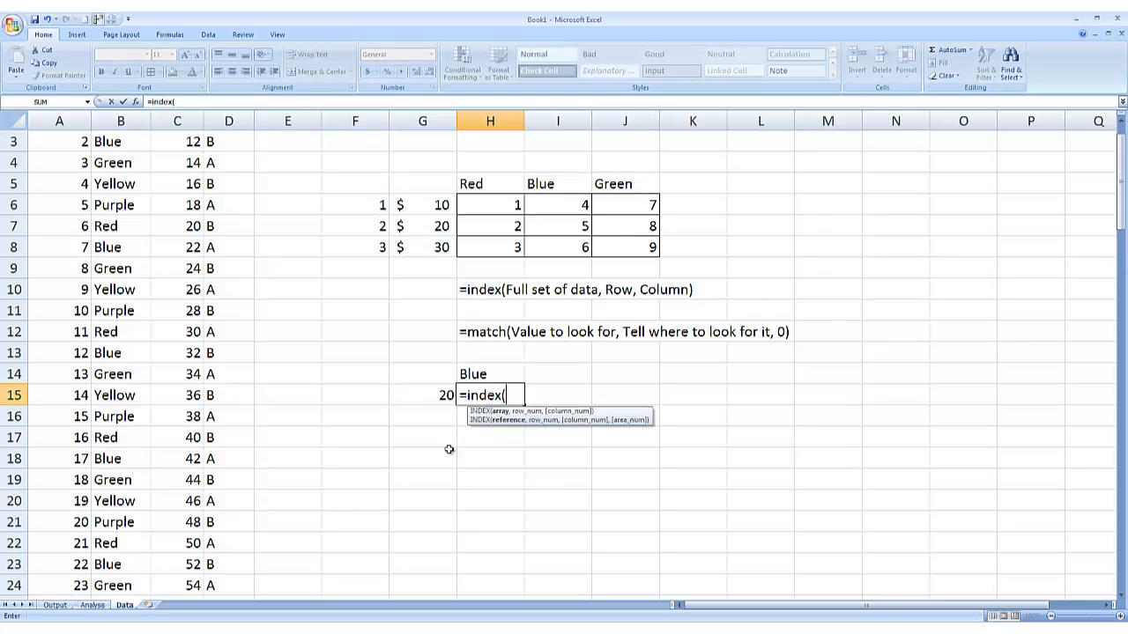
drag(500, 200, 623, 243)
text(,)
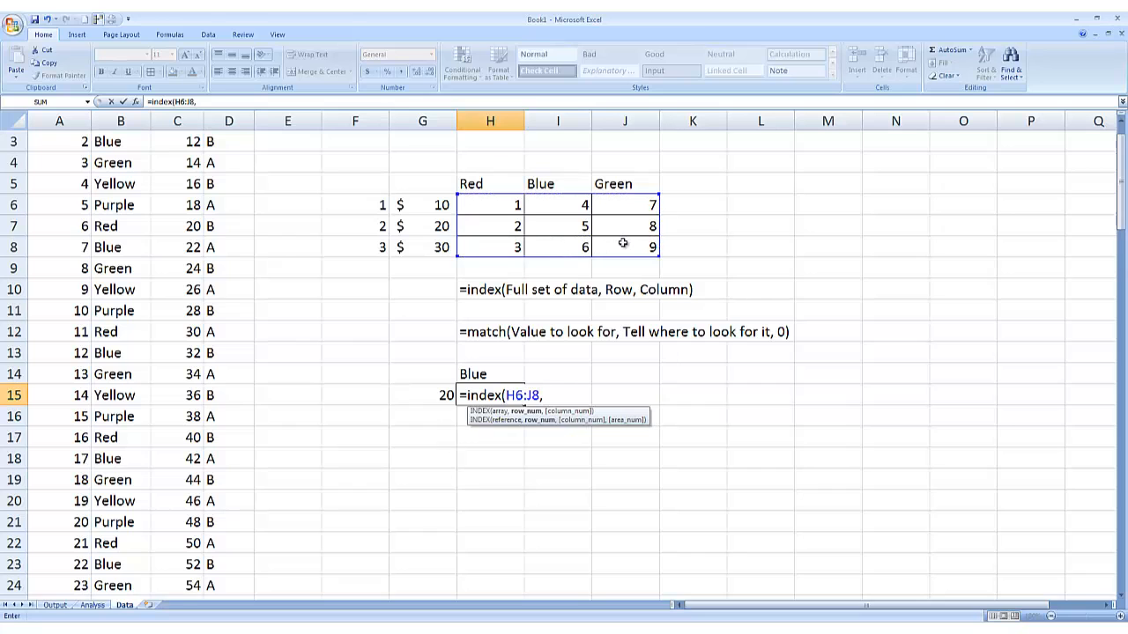
Add MATCH(G15,G6:G8,0) as the row argument of the INDEX formula in H15.
text(match()
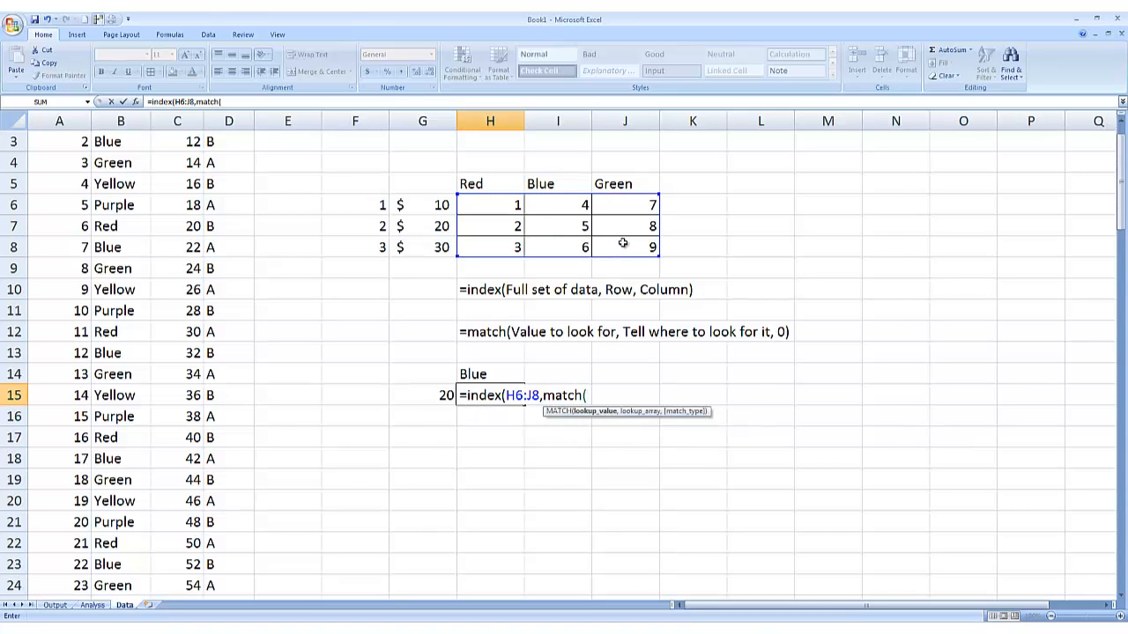
click(441, 395)
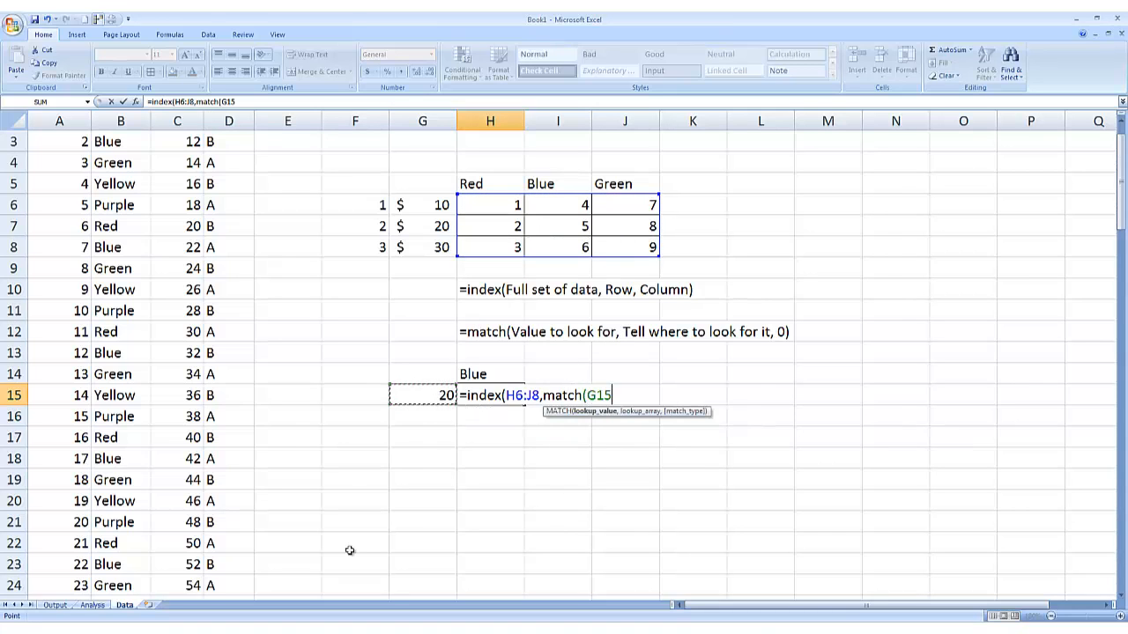
text(,)
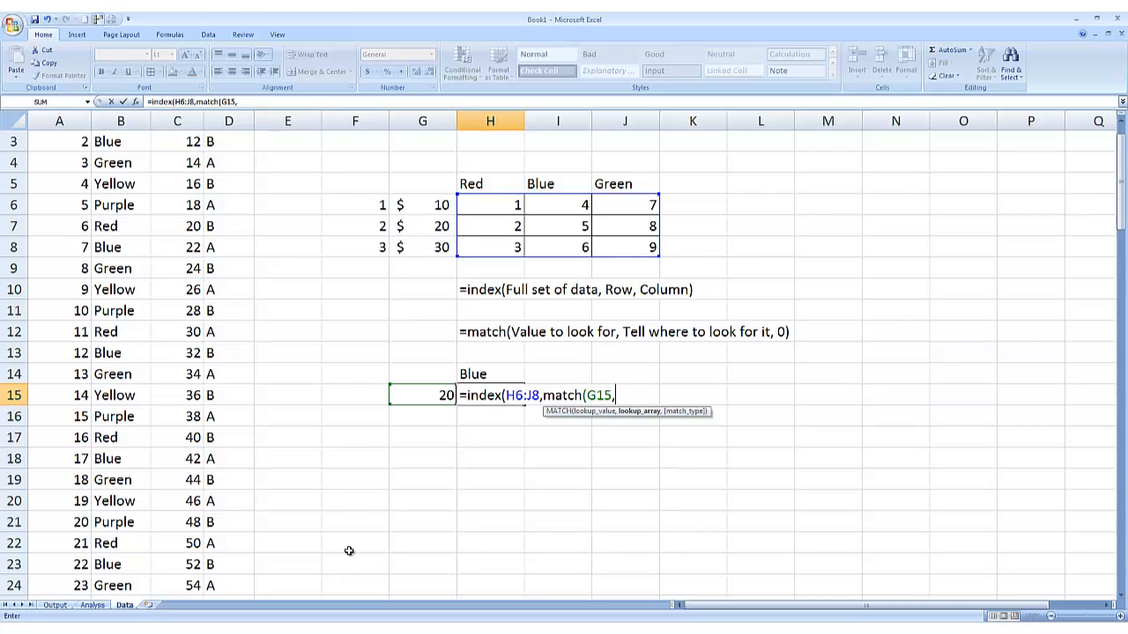
drag(440, 205, 441, 253)
text(,)
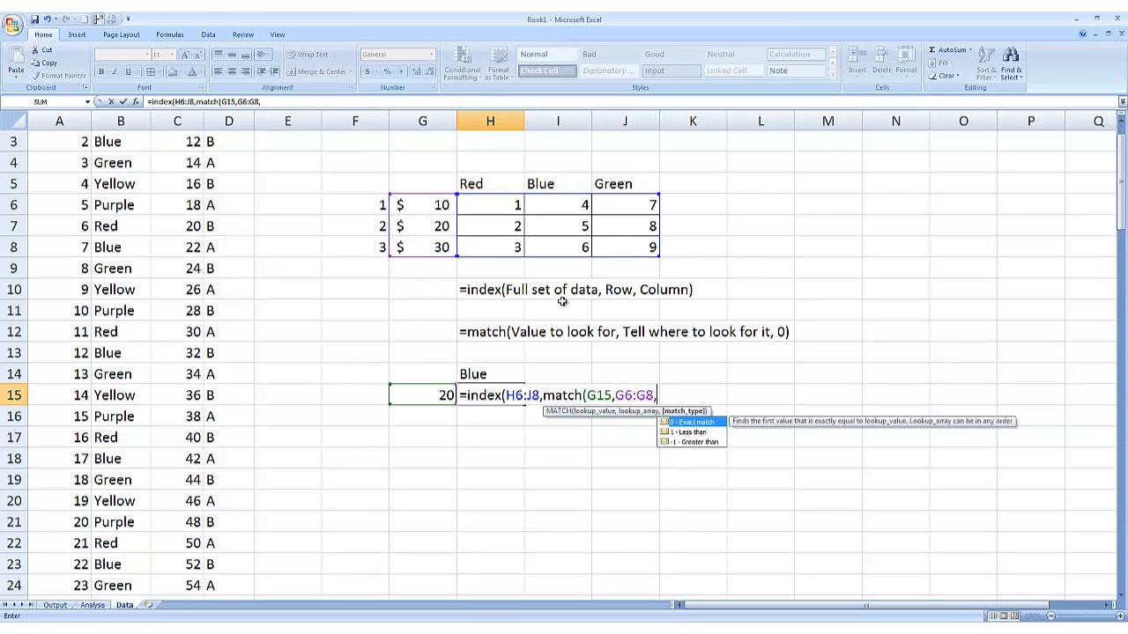
text(0),)
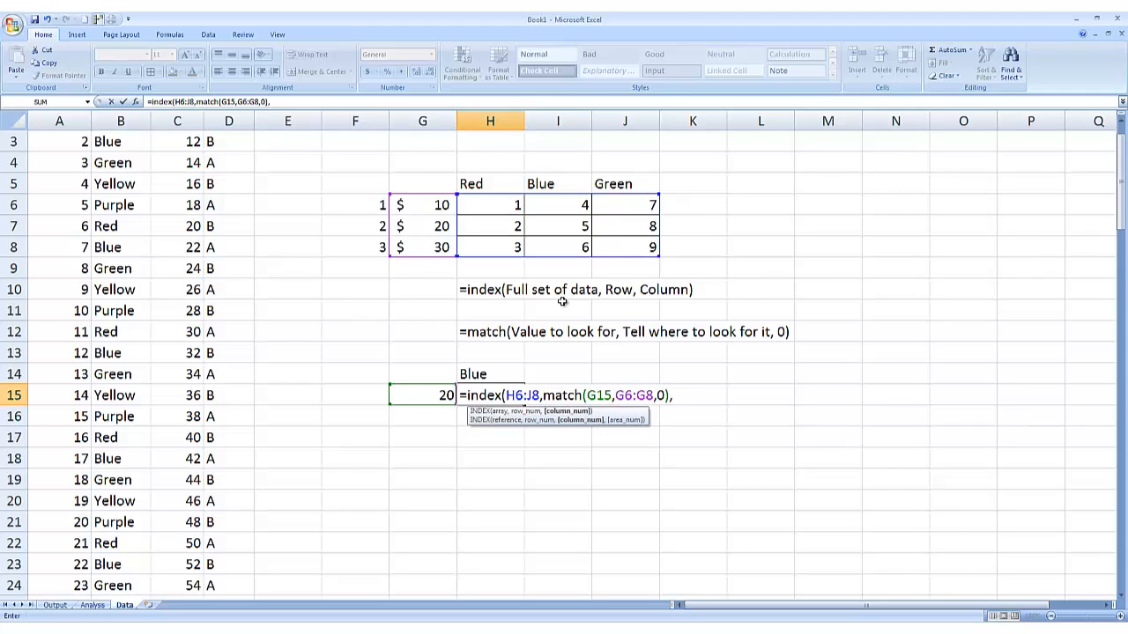
Complete the H15 formula with MATCH(H14,H5:J5,0) as its column argument.
text(match()
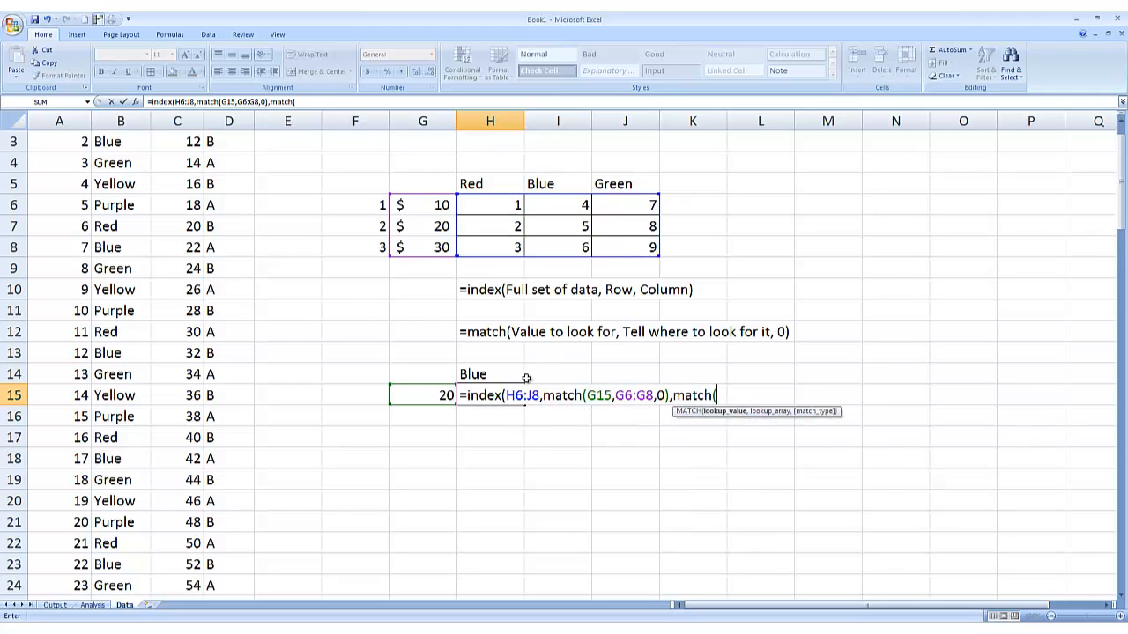
click(496, 374)
text(,)
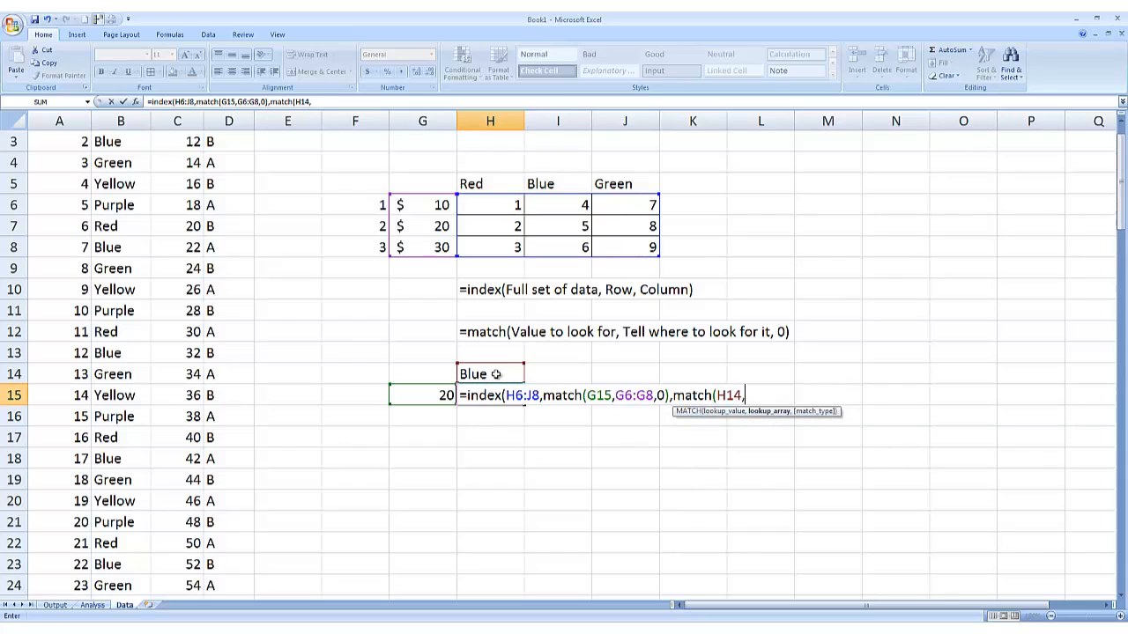
drag(482, 186, 608, 189)
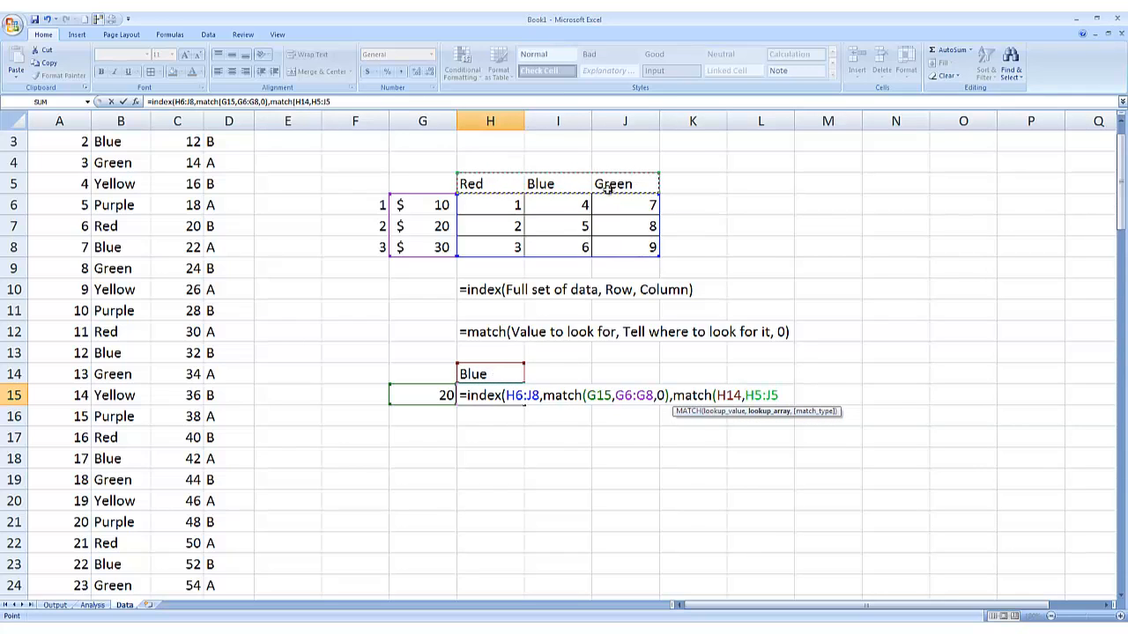
text(,0)))
key(Return)
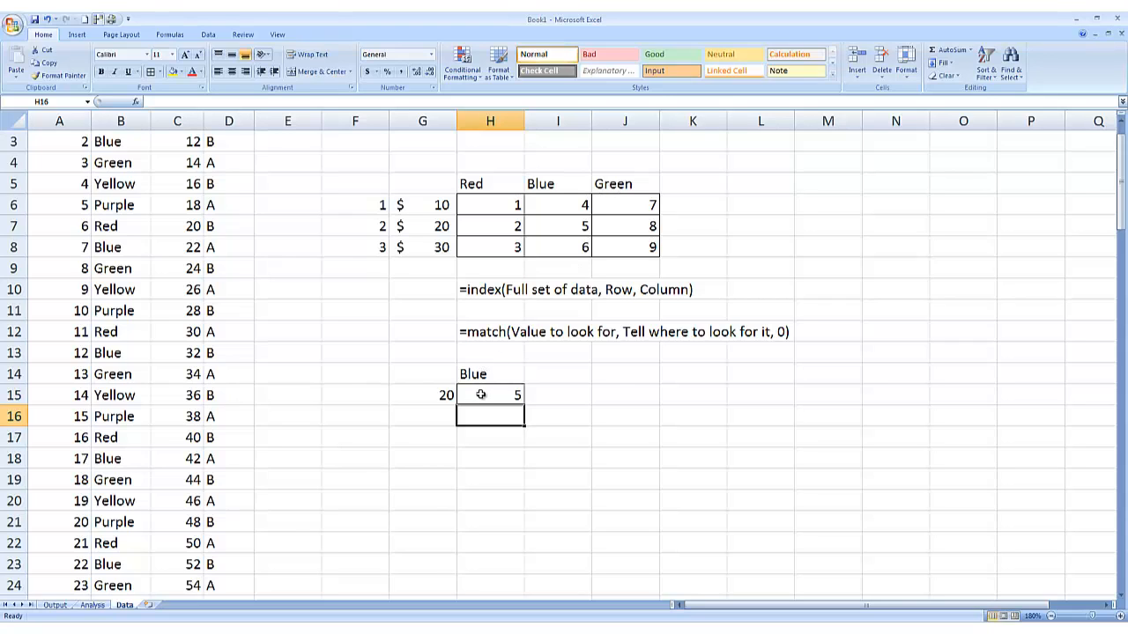
Test the lookup formula by setting the row criterion in G15 to 10 and then to 30.
click(424, 392)
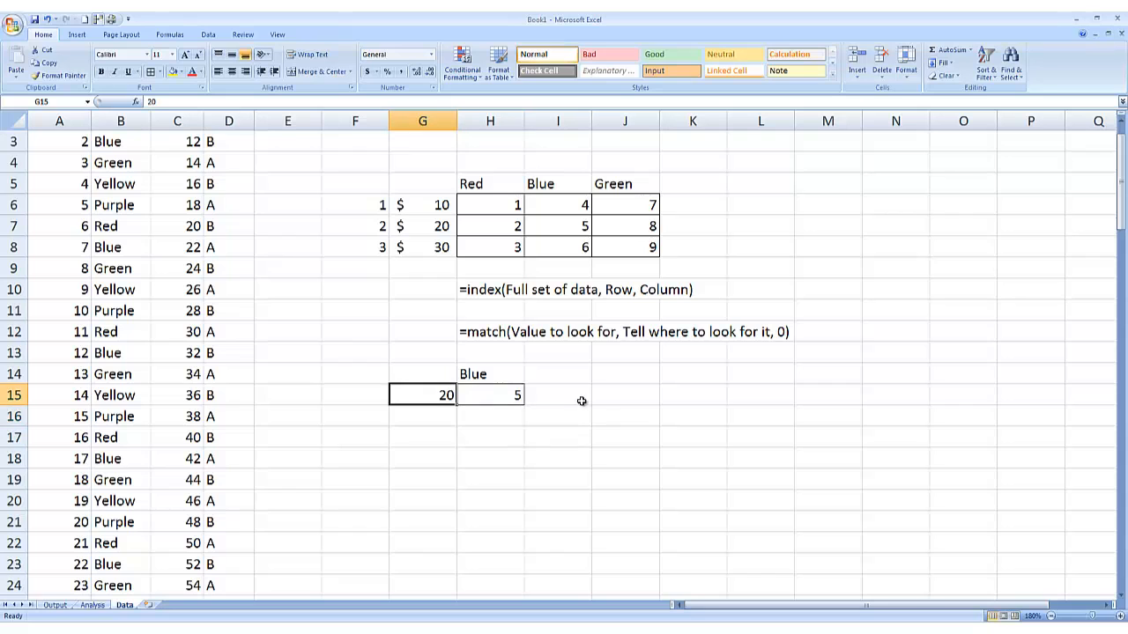
text(10)
key(Return)
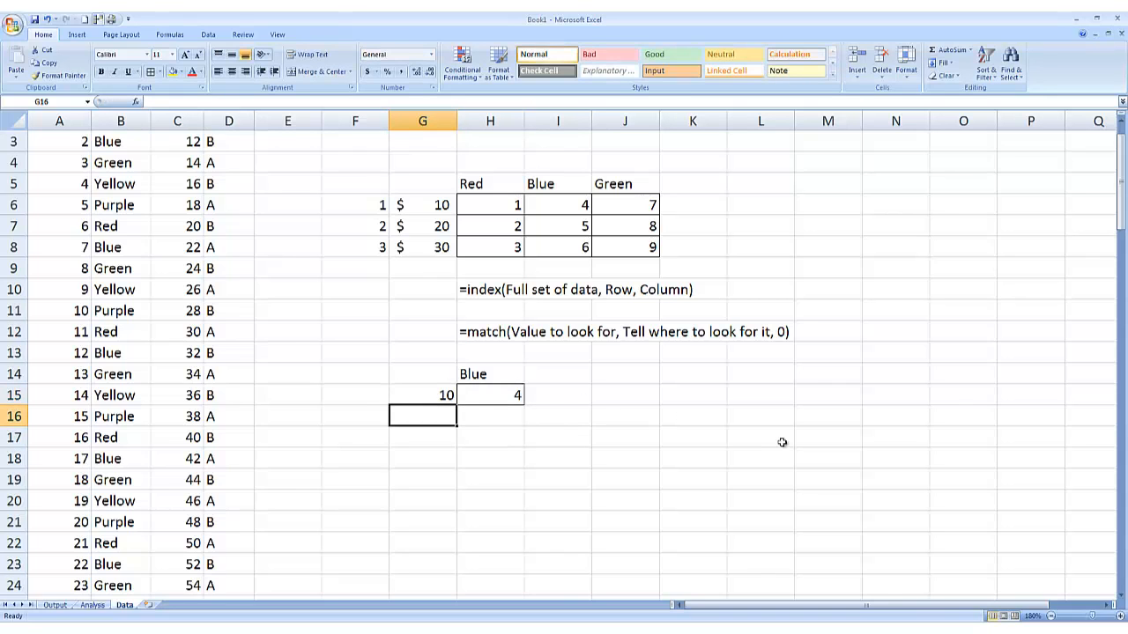
key(Up)
text(30)
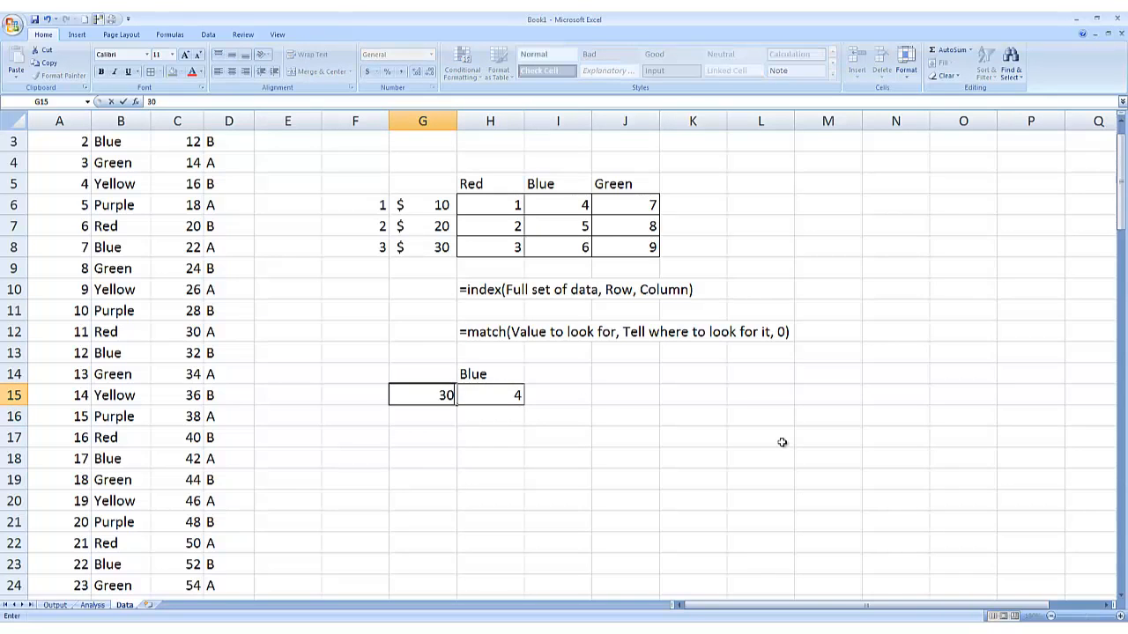
key(Return)
Change the column lookup criterion in cell H14 to Red.
key(Right)
key(Up)
key(Up)
text(Red)
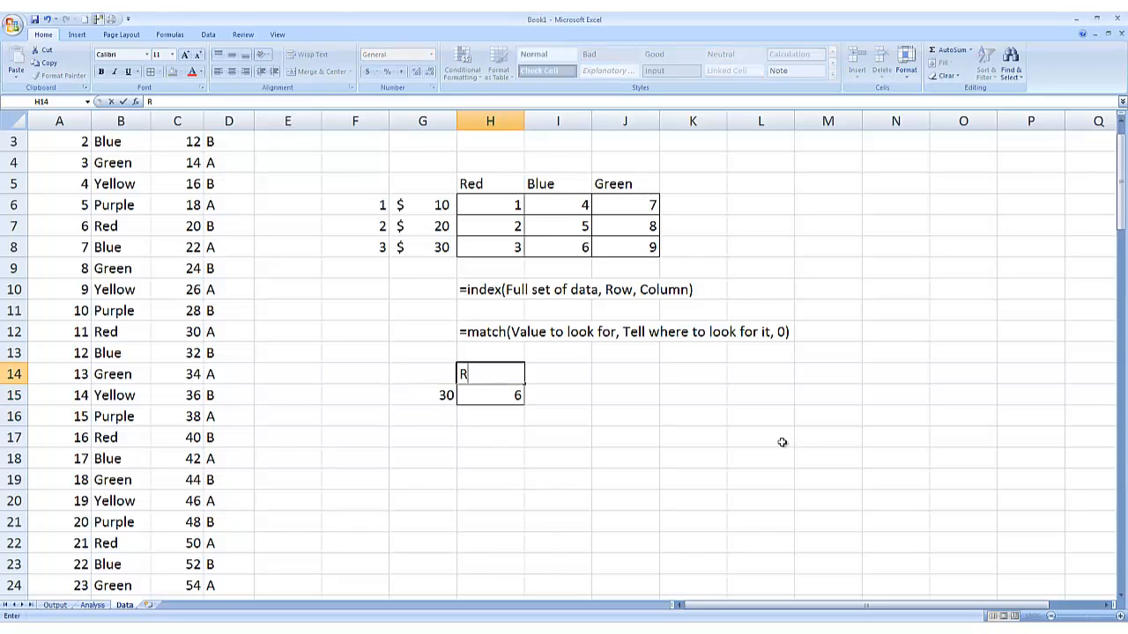
key(Return)
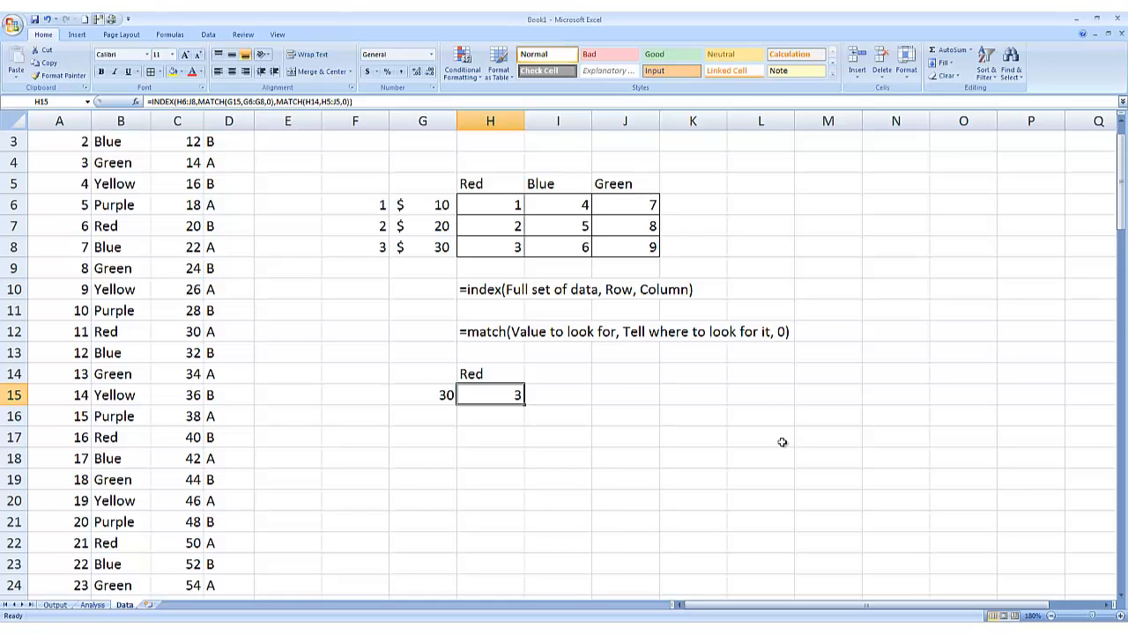
Enter a second set of lookup criteria, with Blue in cell H17 and 10 in cell G18.
key(Down)
key(Down)
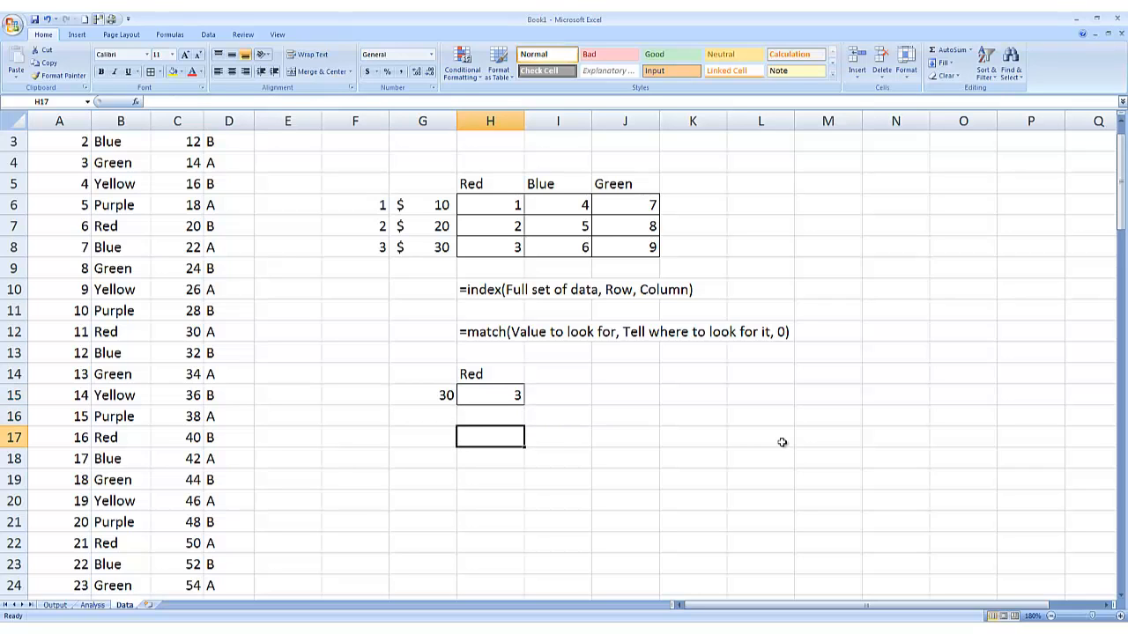
key(Down)
key(Up)
text(Blue)
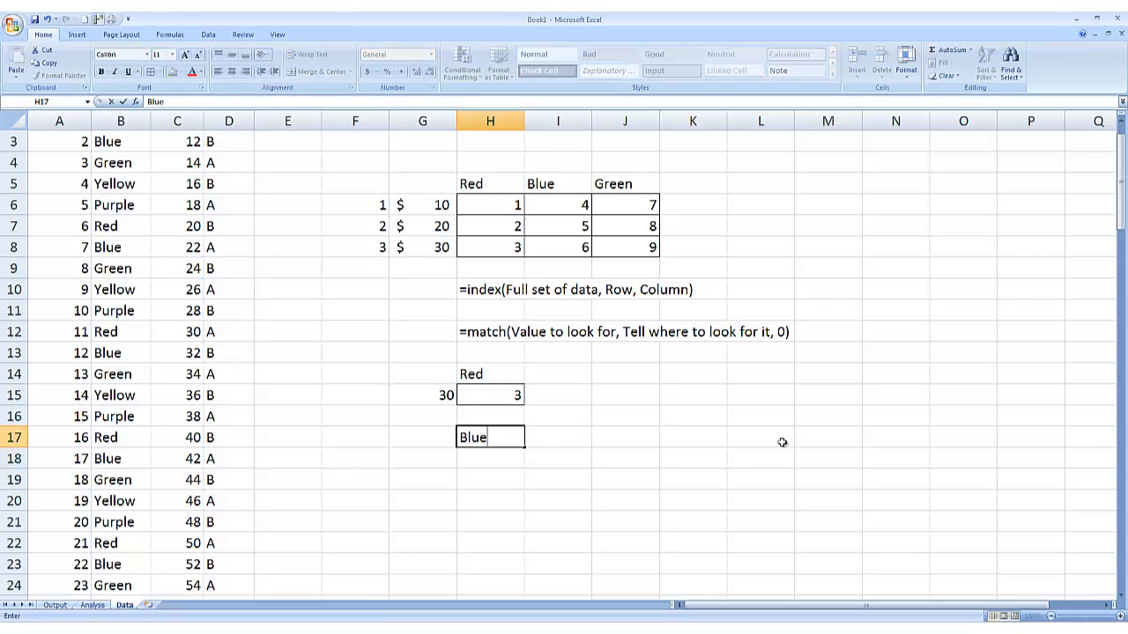
key(Return)
key(Left)
text(10)
key(Return)
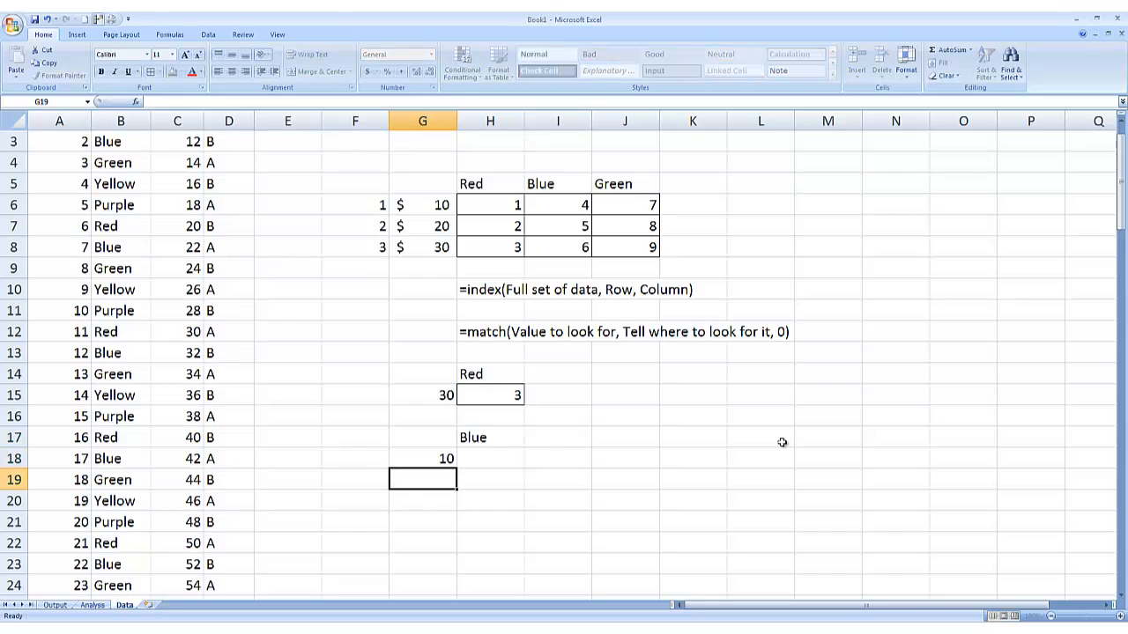
Start an INDEX formula in cell H18 with the table values H6:J8 as its array.
key(Up)
key(Right)
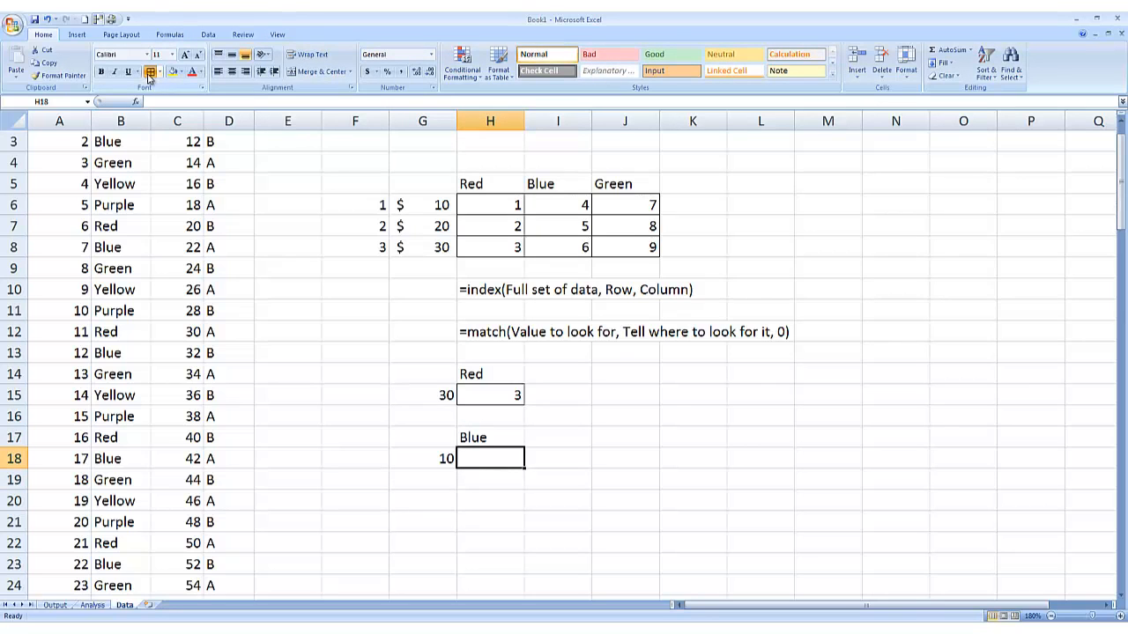
text(=ind)
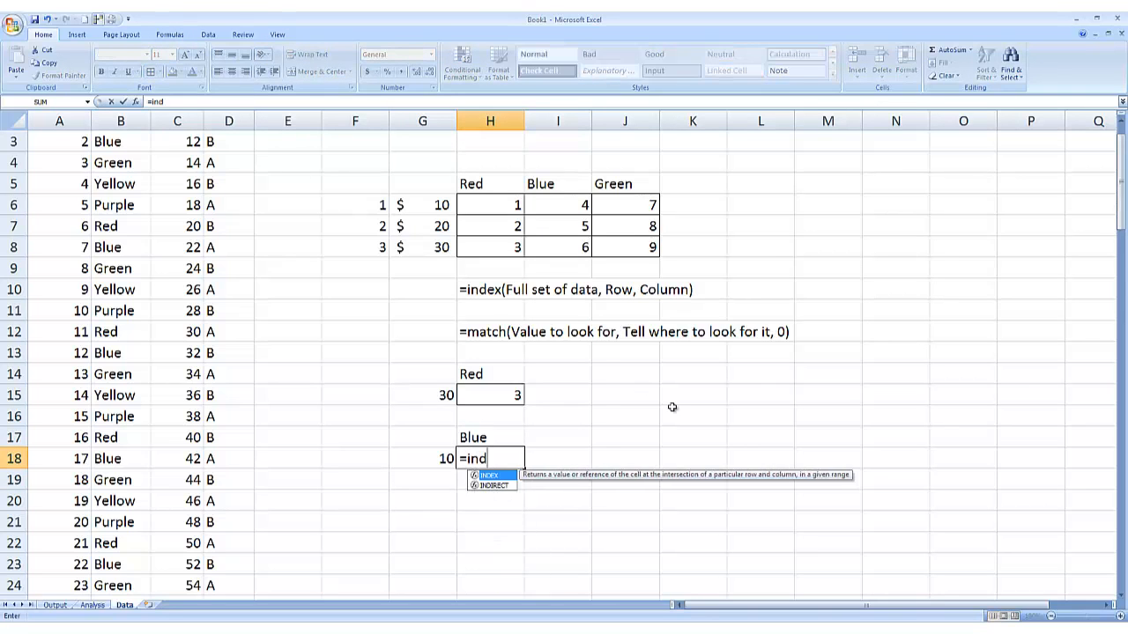
text(ex()
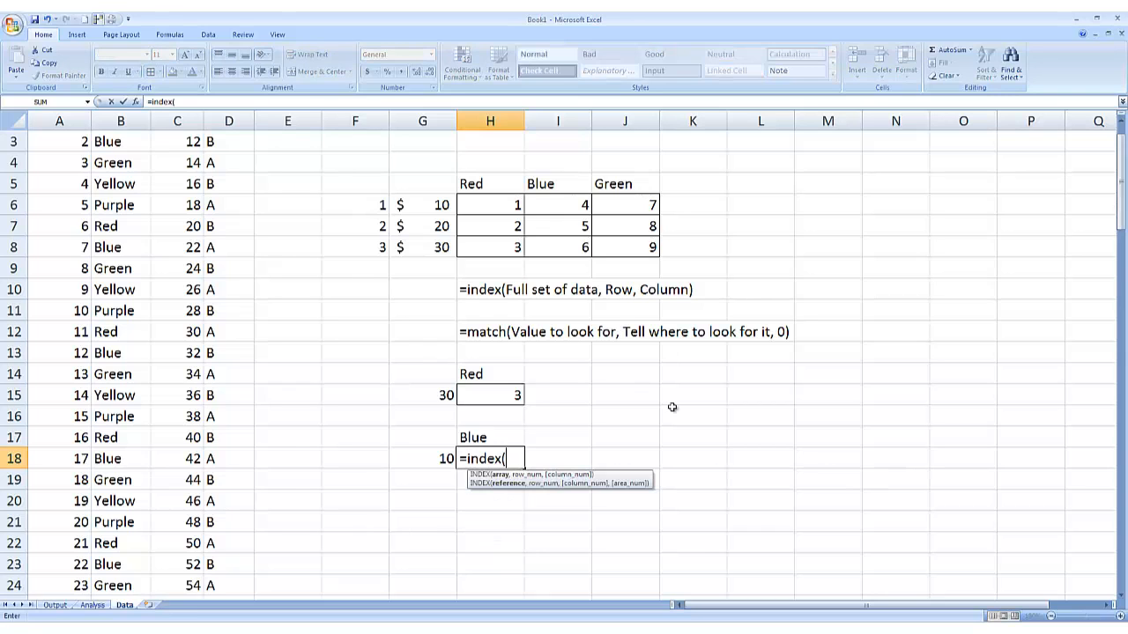
drag(481, 204, 612, 251)
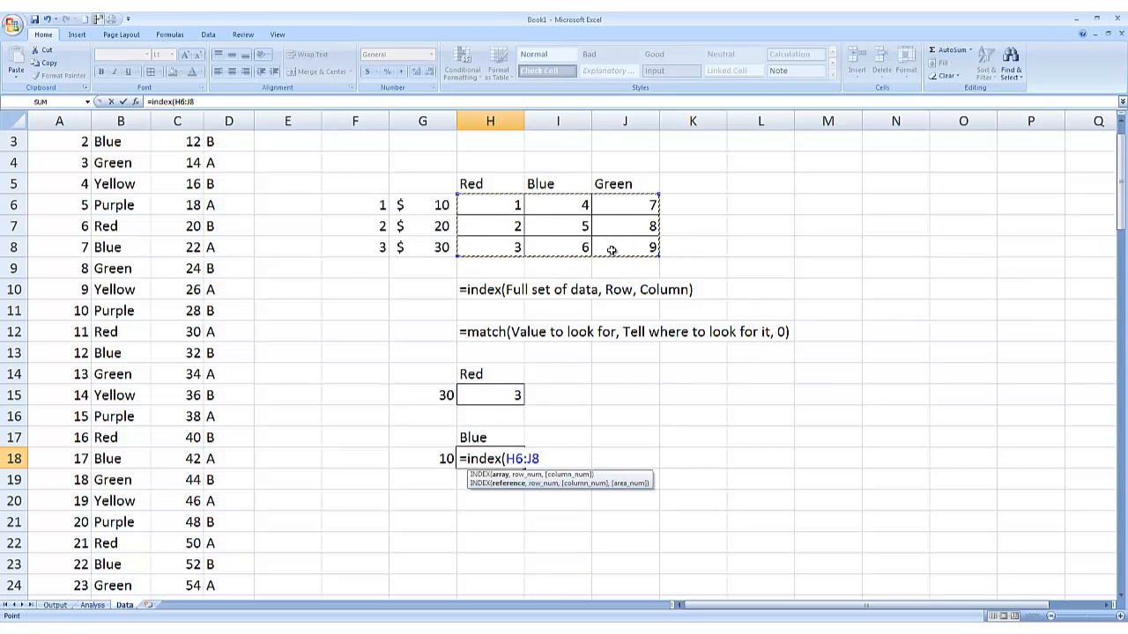
text(,)
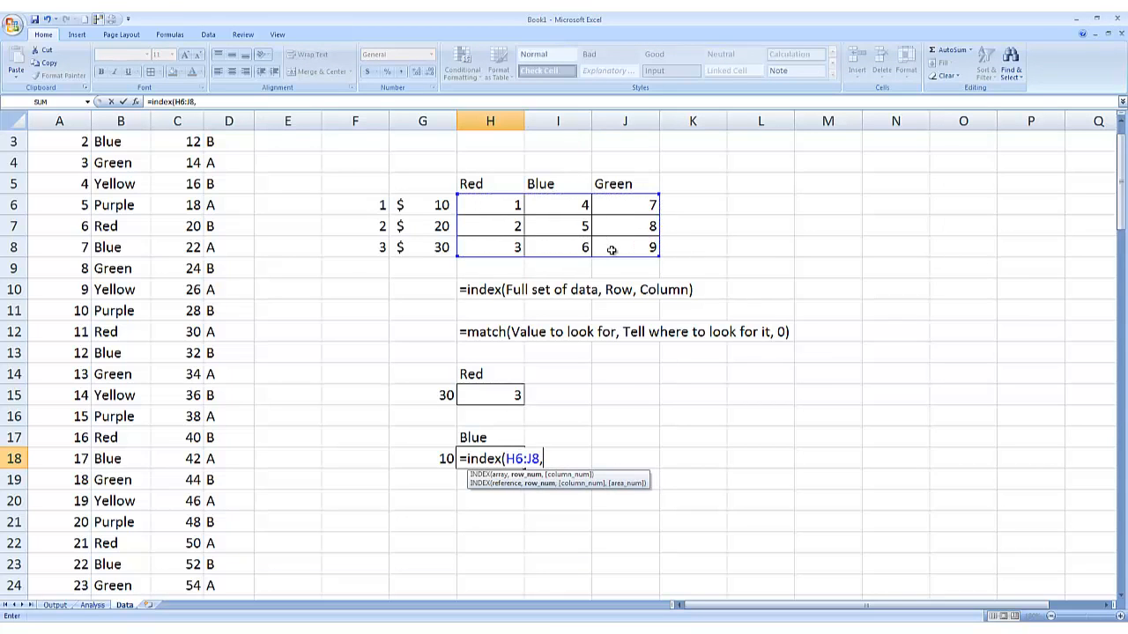
Add MATCH(G18,G6:G8,0) as the row argument of the INDEX formula in H18.
text(match()
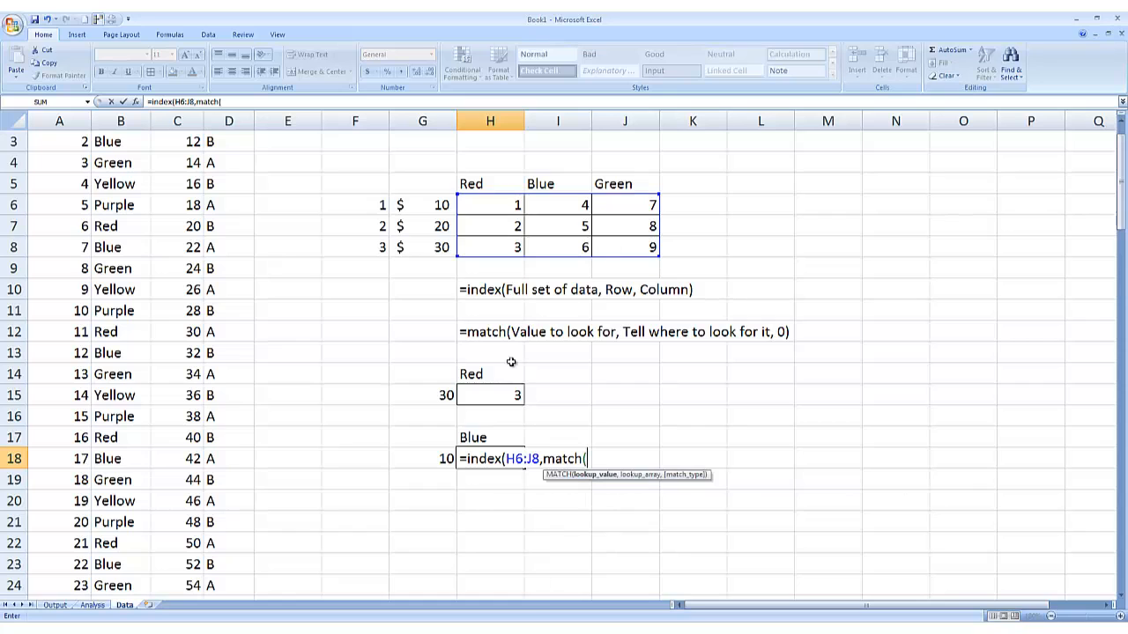
click(416, 458)
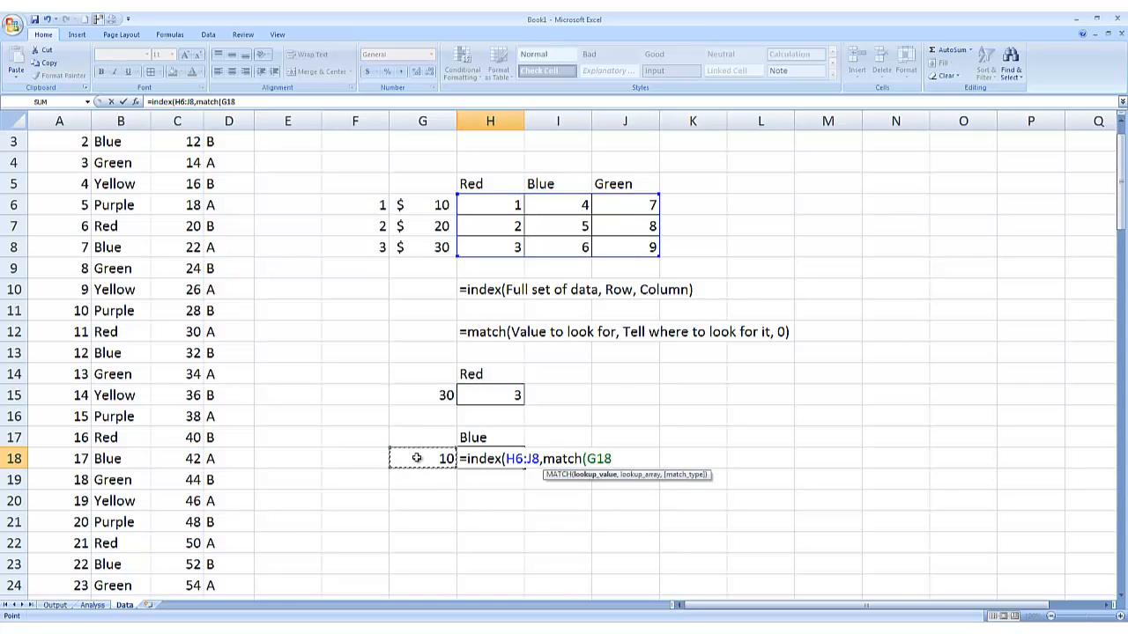
text(,)
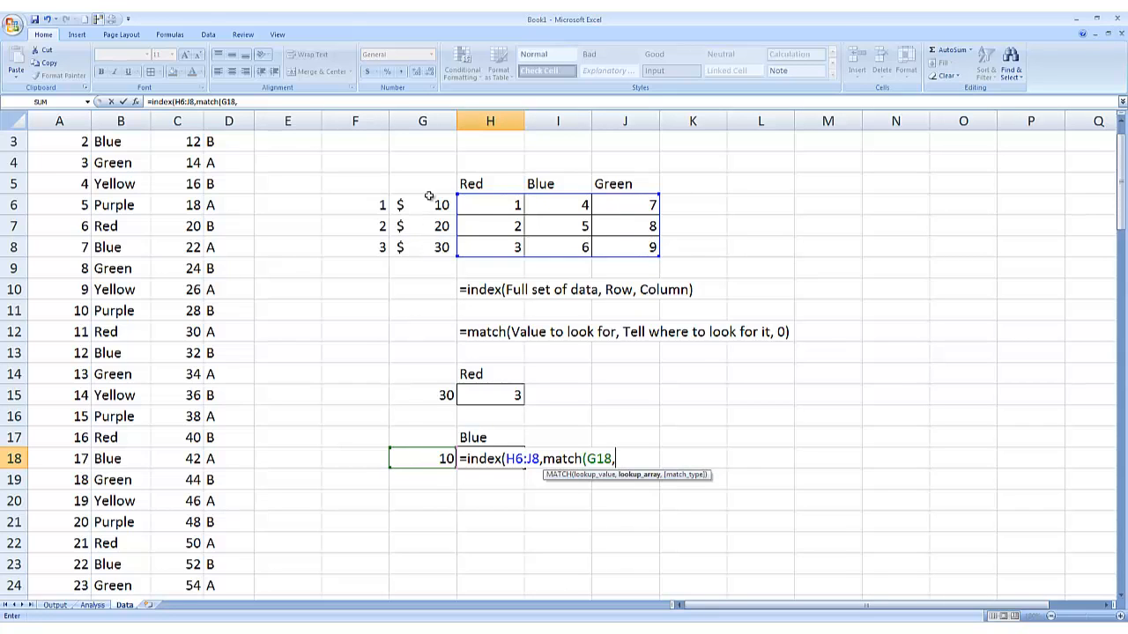
drag(429, 196, 437, 249)
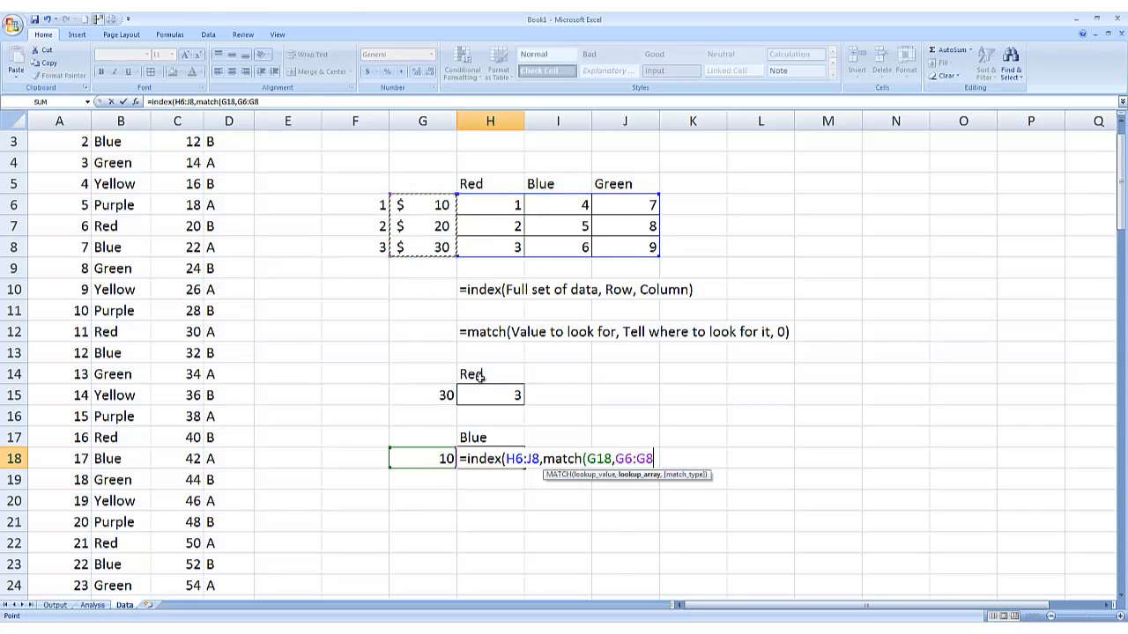
text(,0))
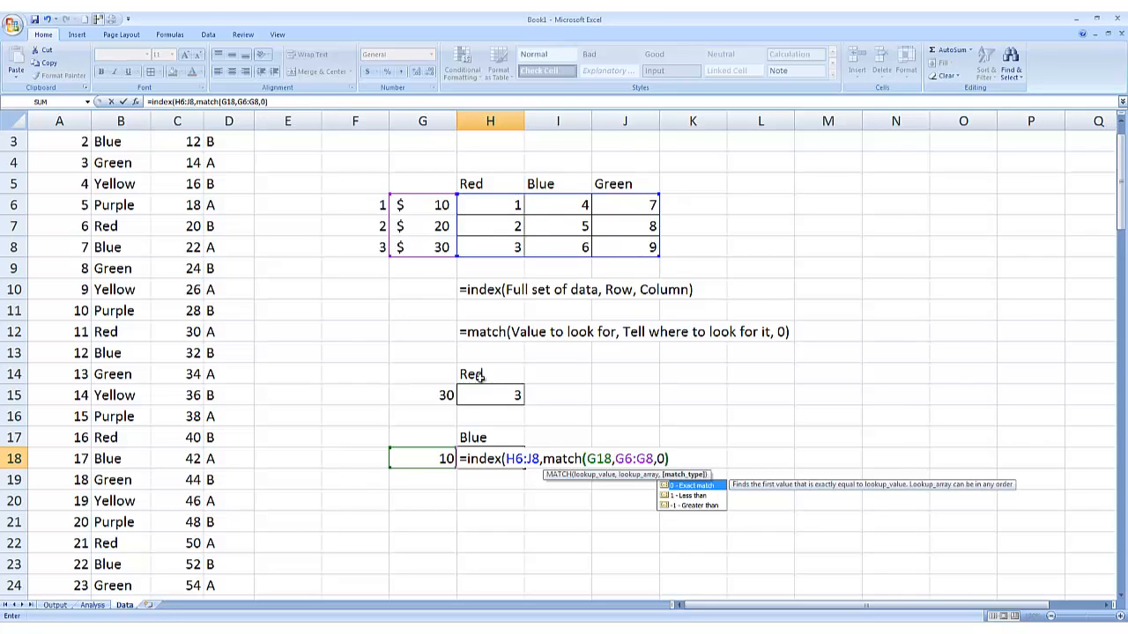
Add MATCH(H17,H5:J5,0) as the column argument of the INDEX formula in H18 and complete the formula.
text(,match()
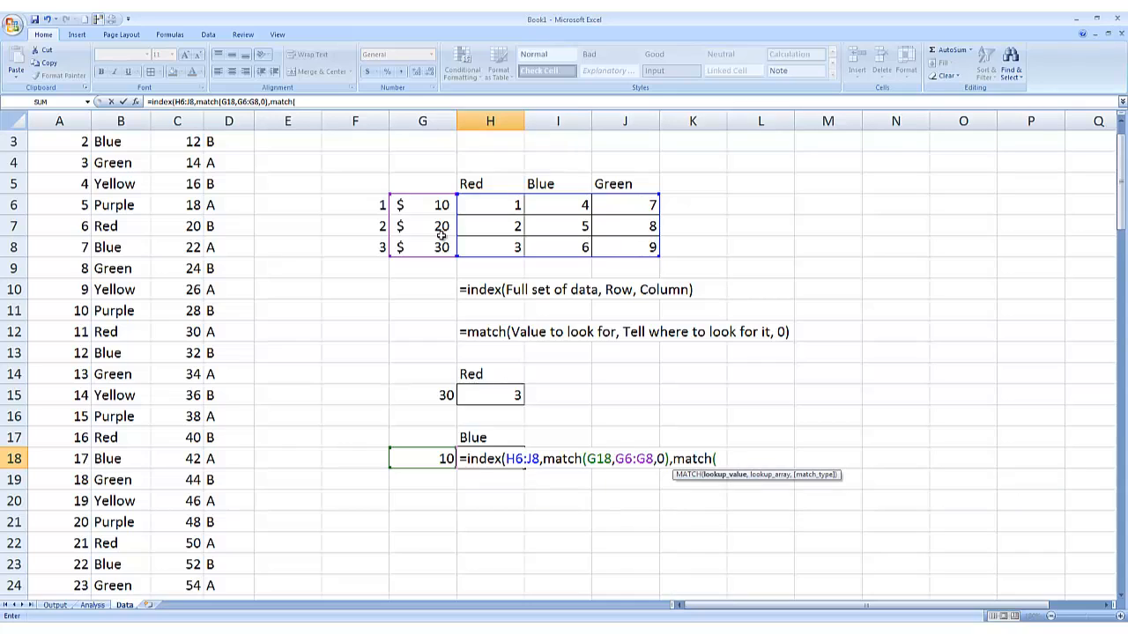
click(487, 439)
text(,)
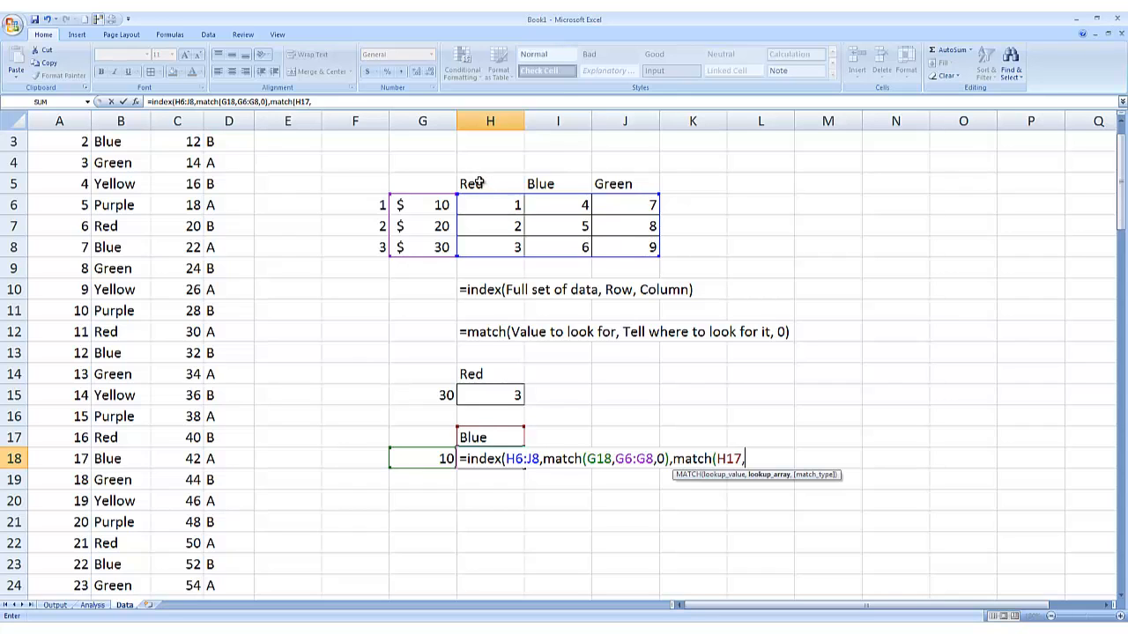
drag(481, 183, 622, 183)
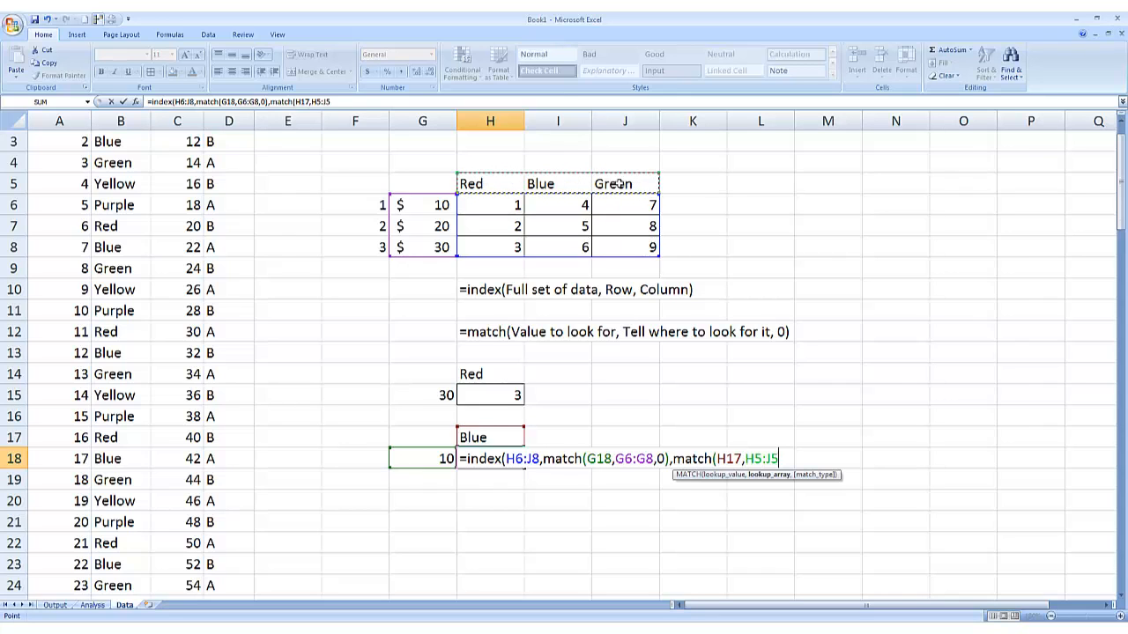
text(,0)))
key(Return)
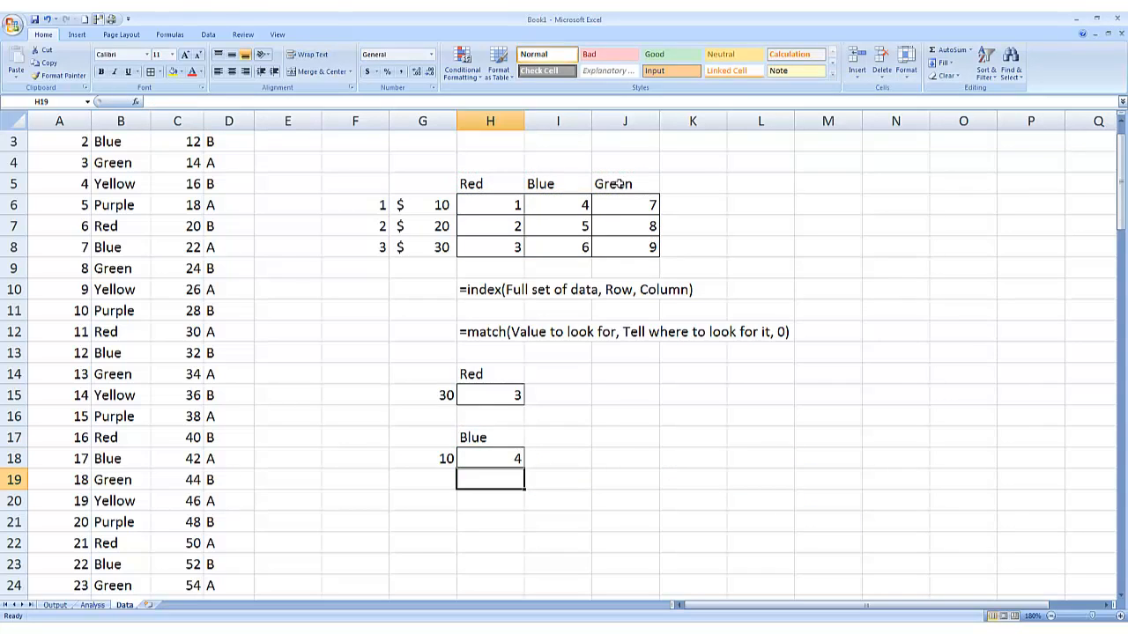
key(Up)
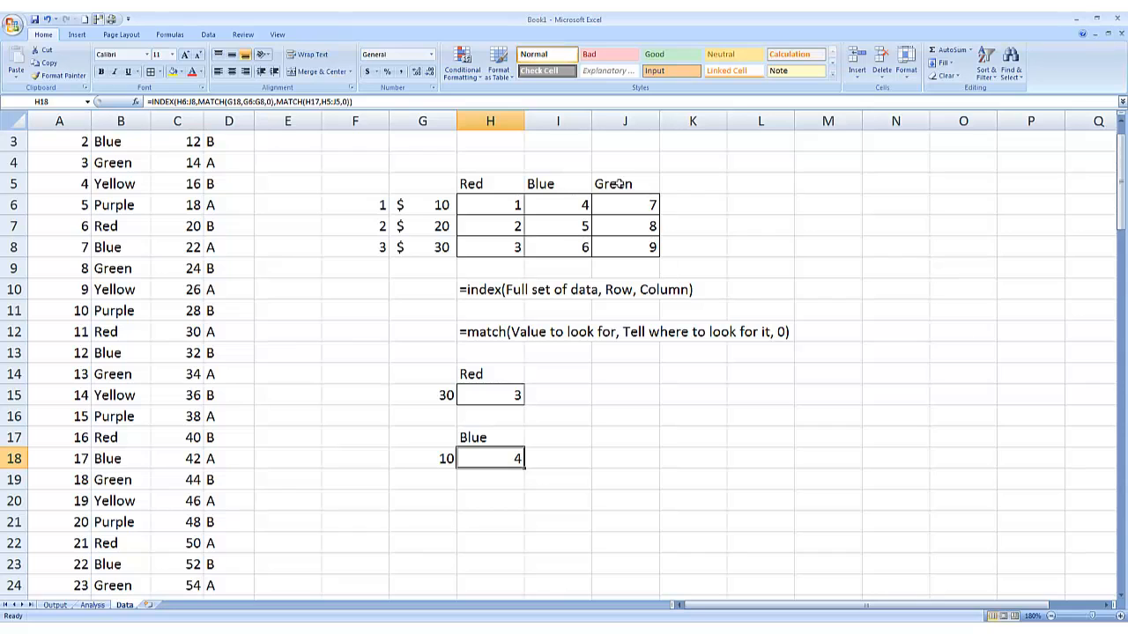
scroll(386, 496, up, 1)
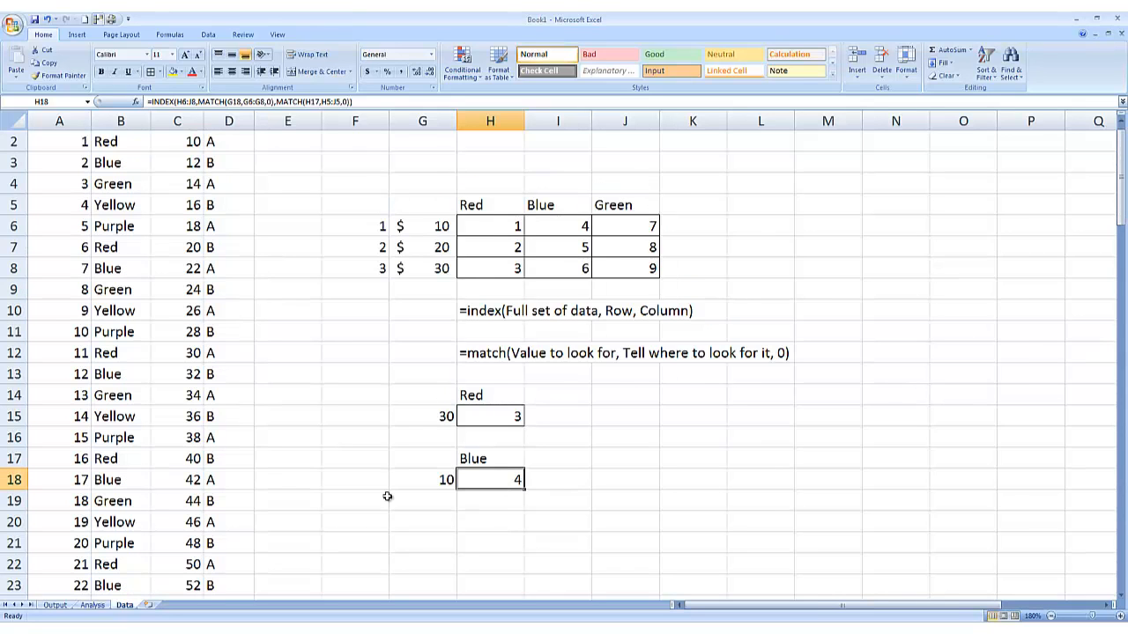